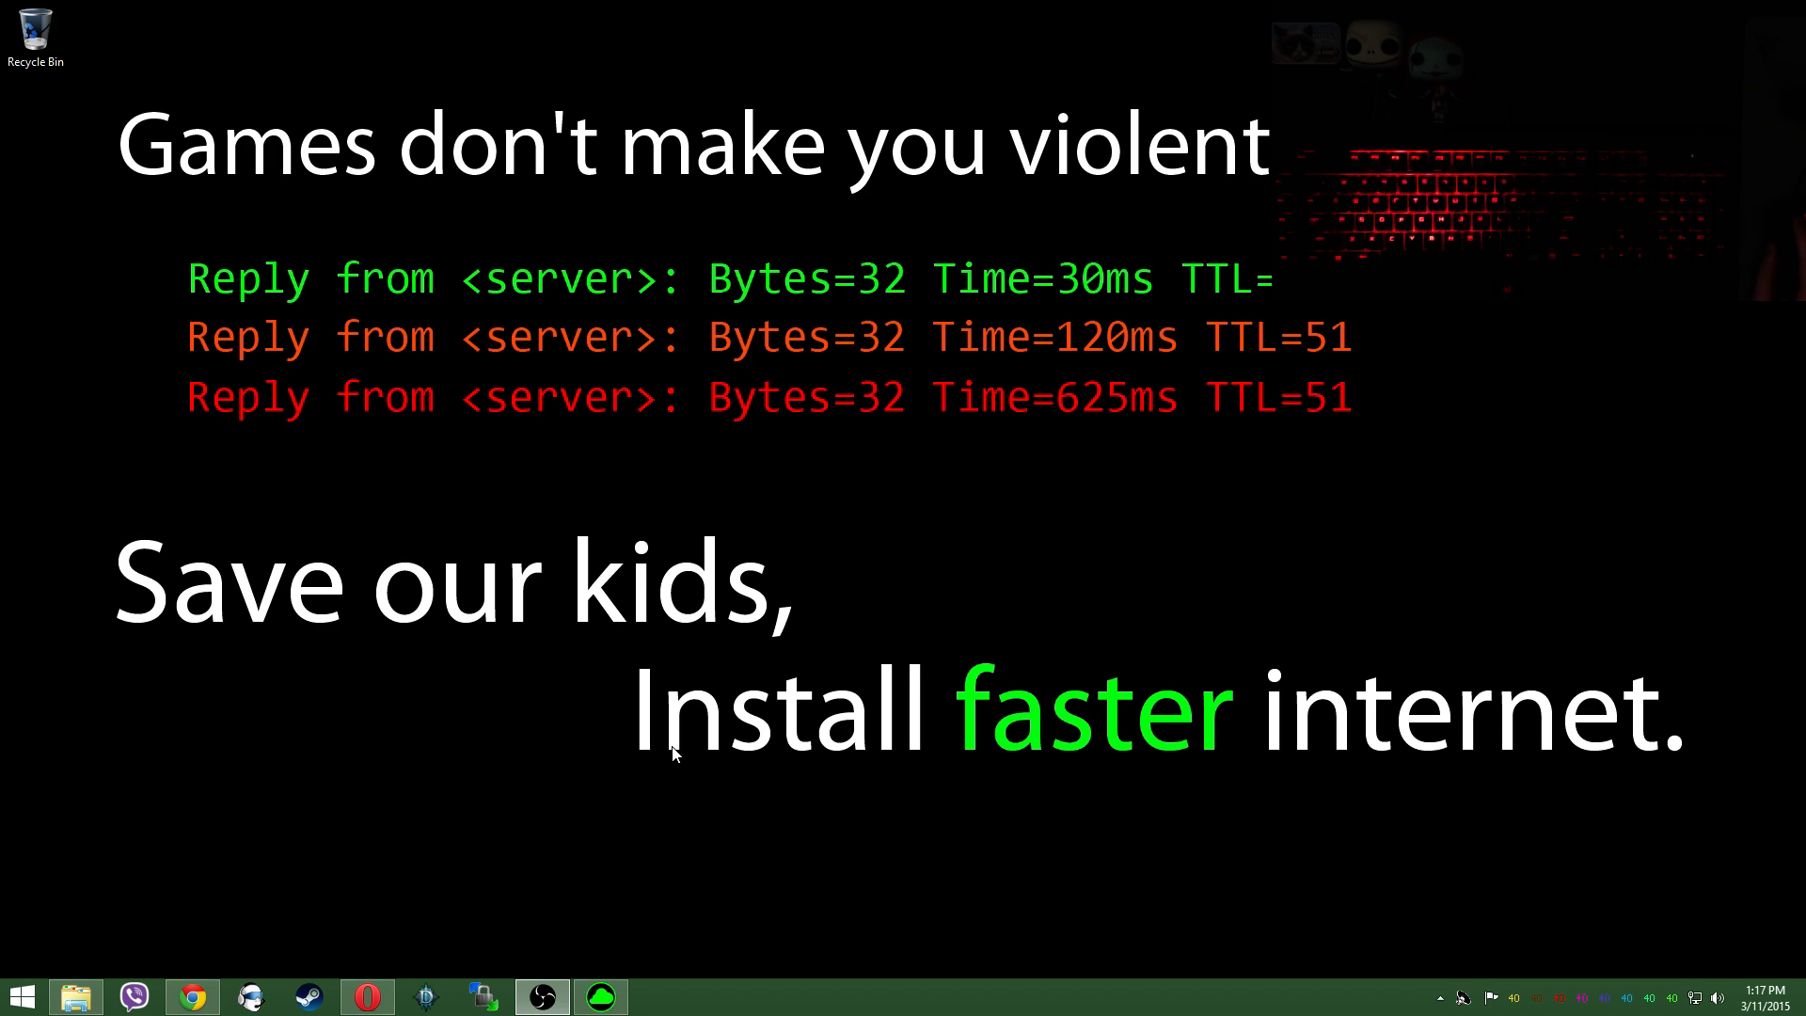
Step: Switch to the Razer keyboard lighting software, open the Chroma Configurator for the custom effect and maximize it
left_click(577, 1002)
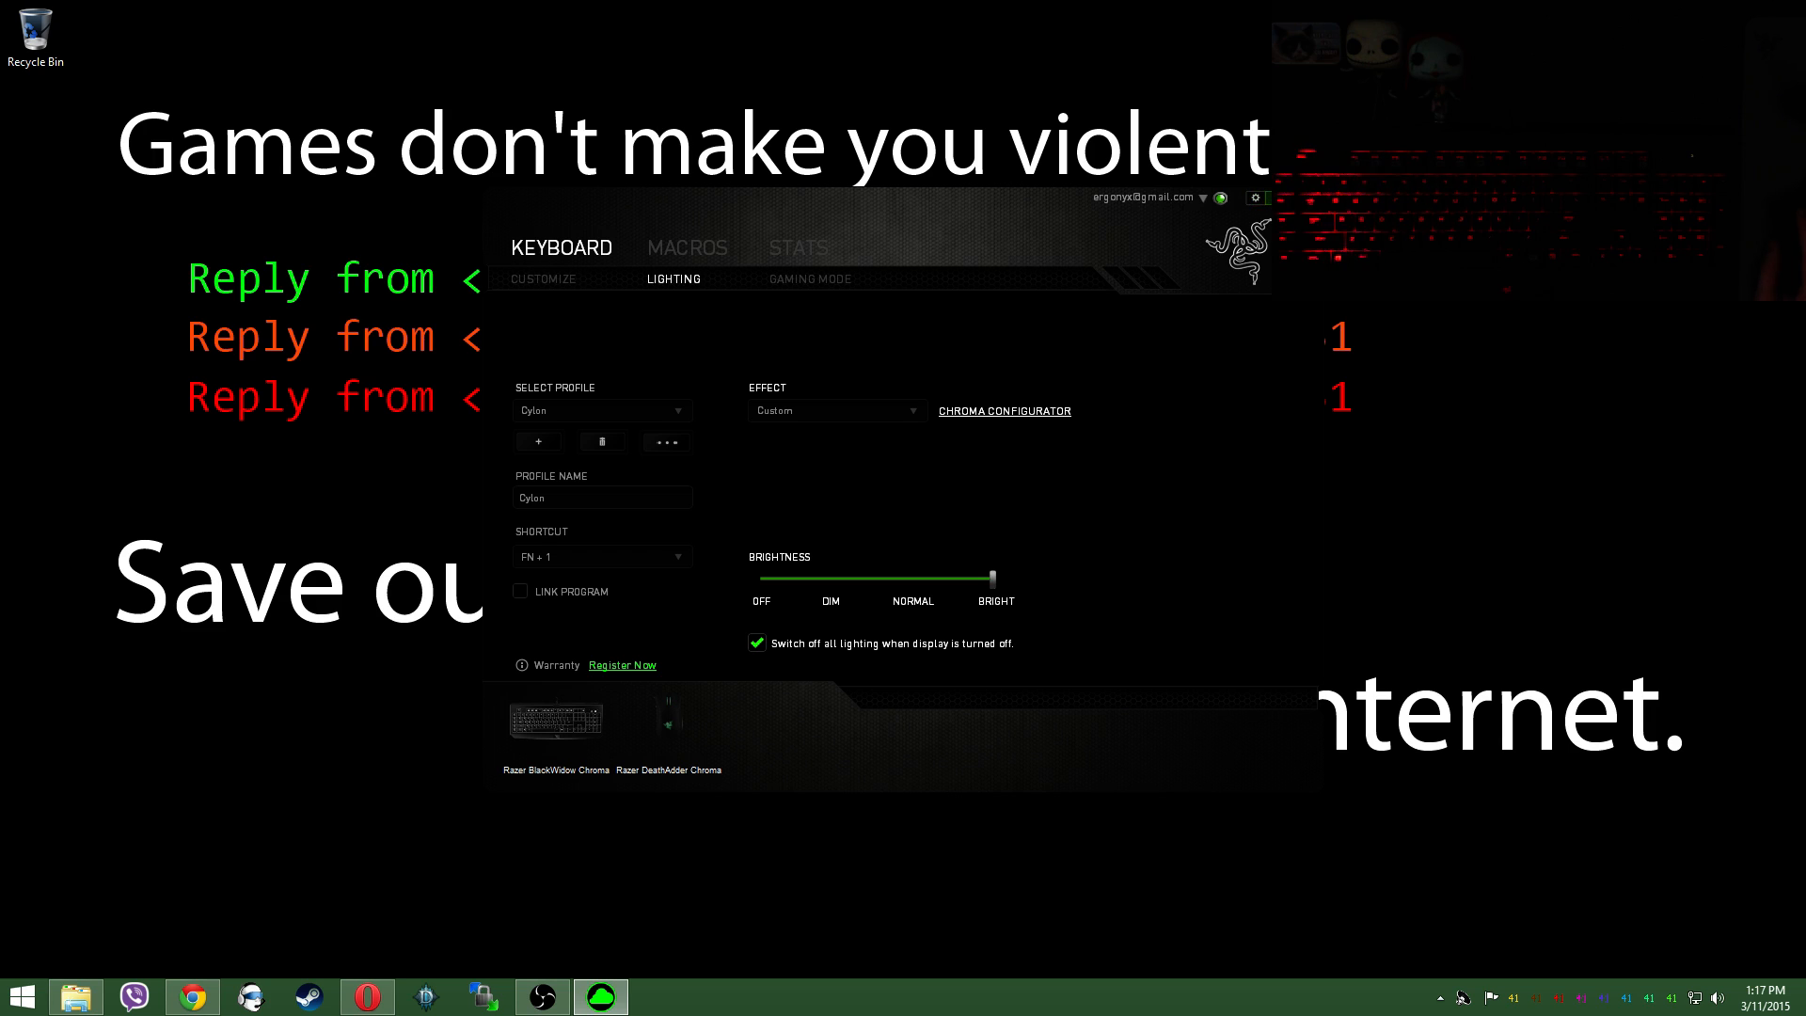
left_click(1001, 414)
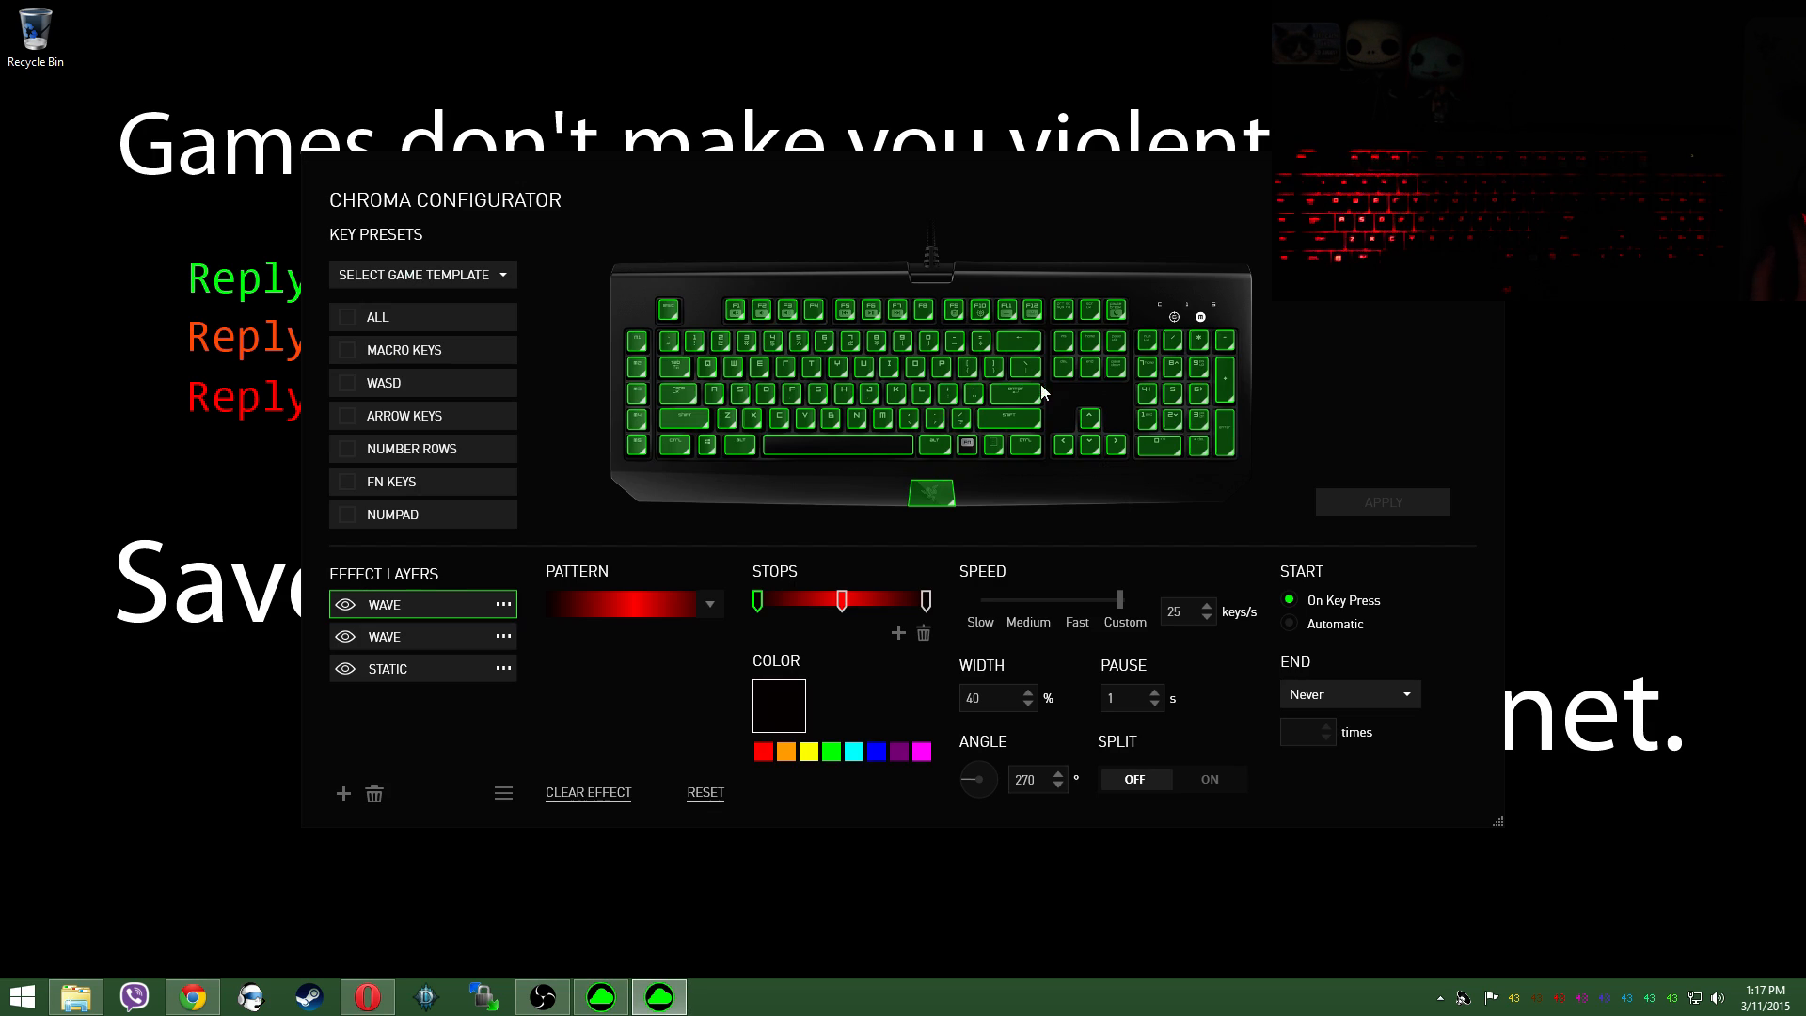
left_click(1464, 166)
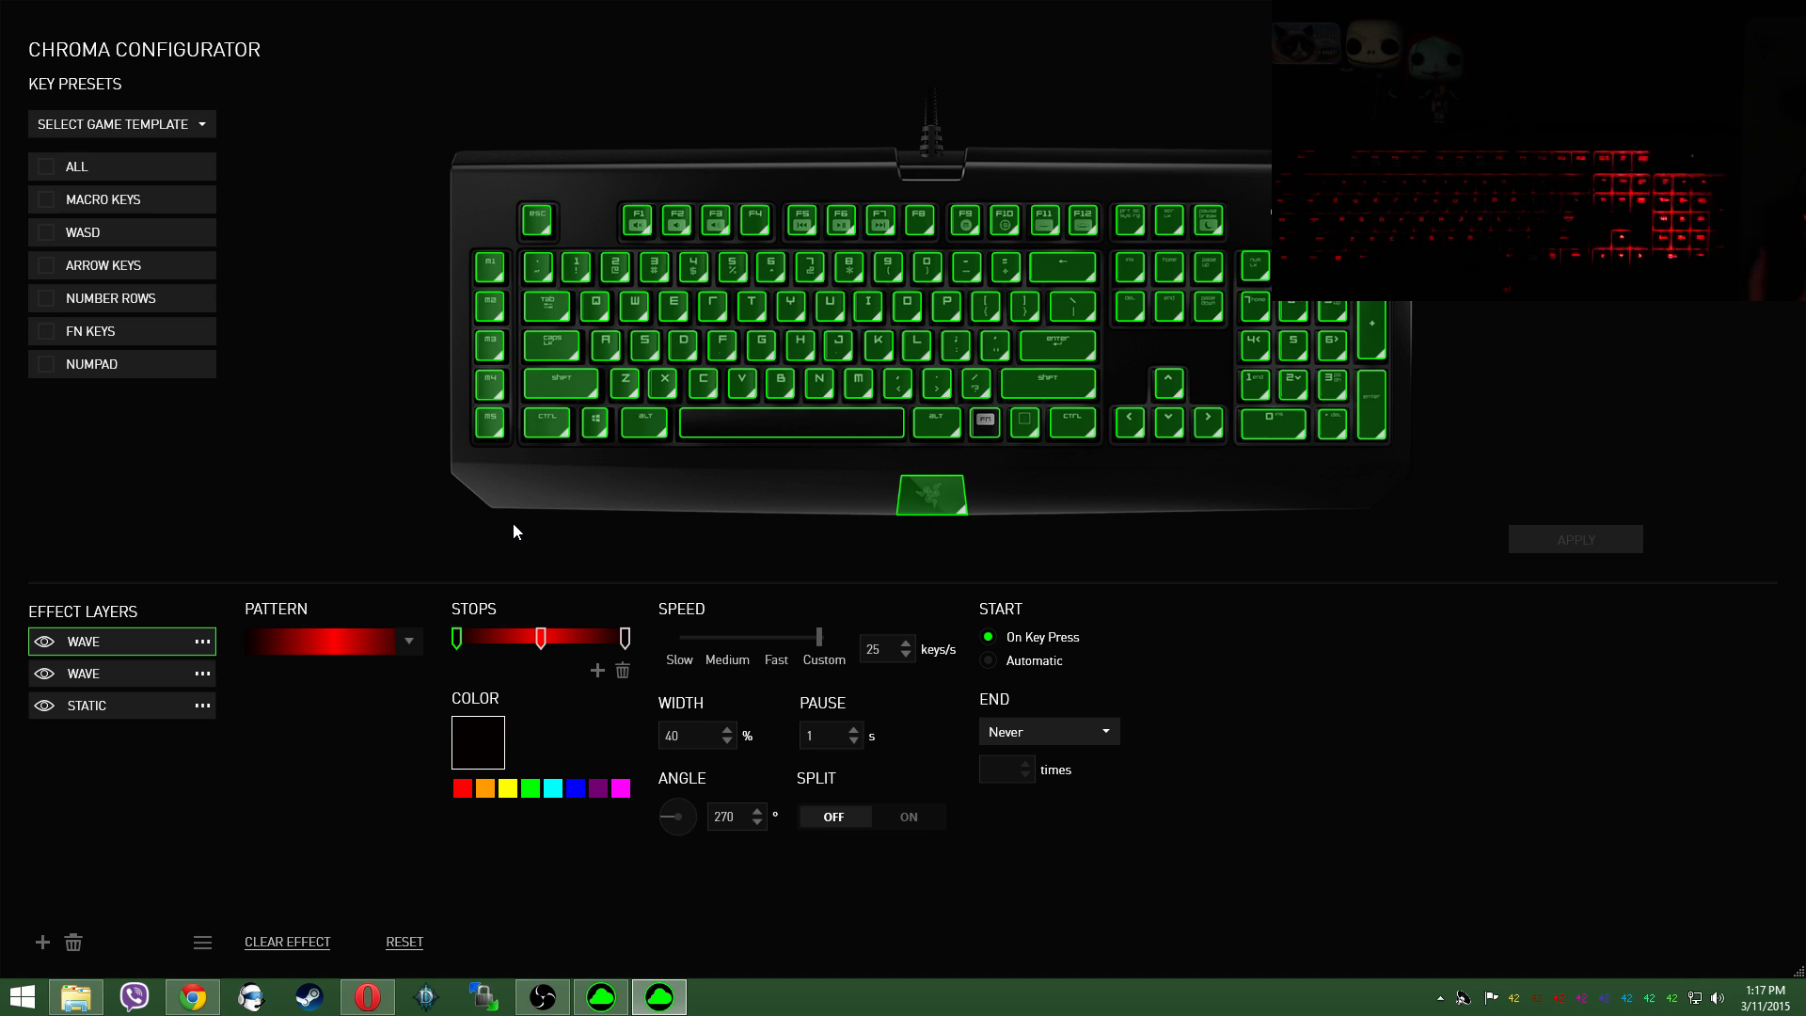
Step: Delete both Wave effect layers, keeping only the Static layer, and view the effect types available for it
left_click(72, 942)
left_click(72, 941)
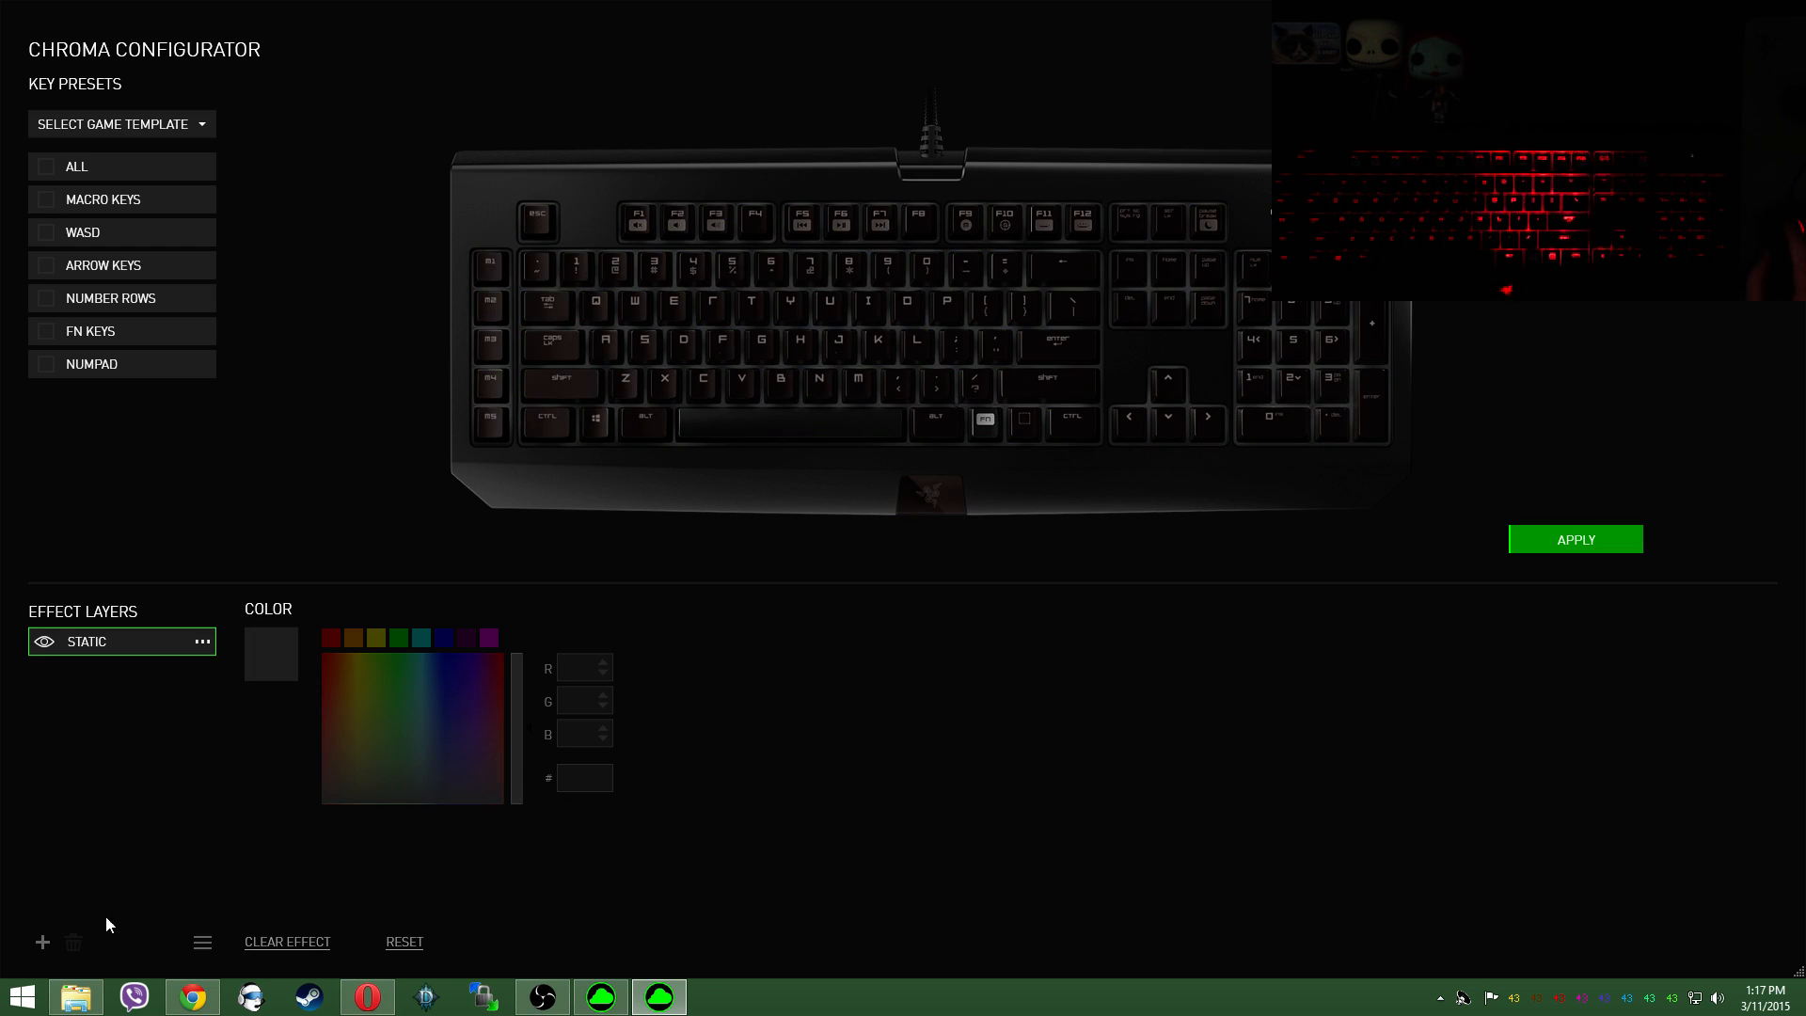
left_click(199, 642)
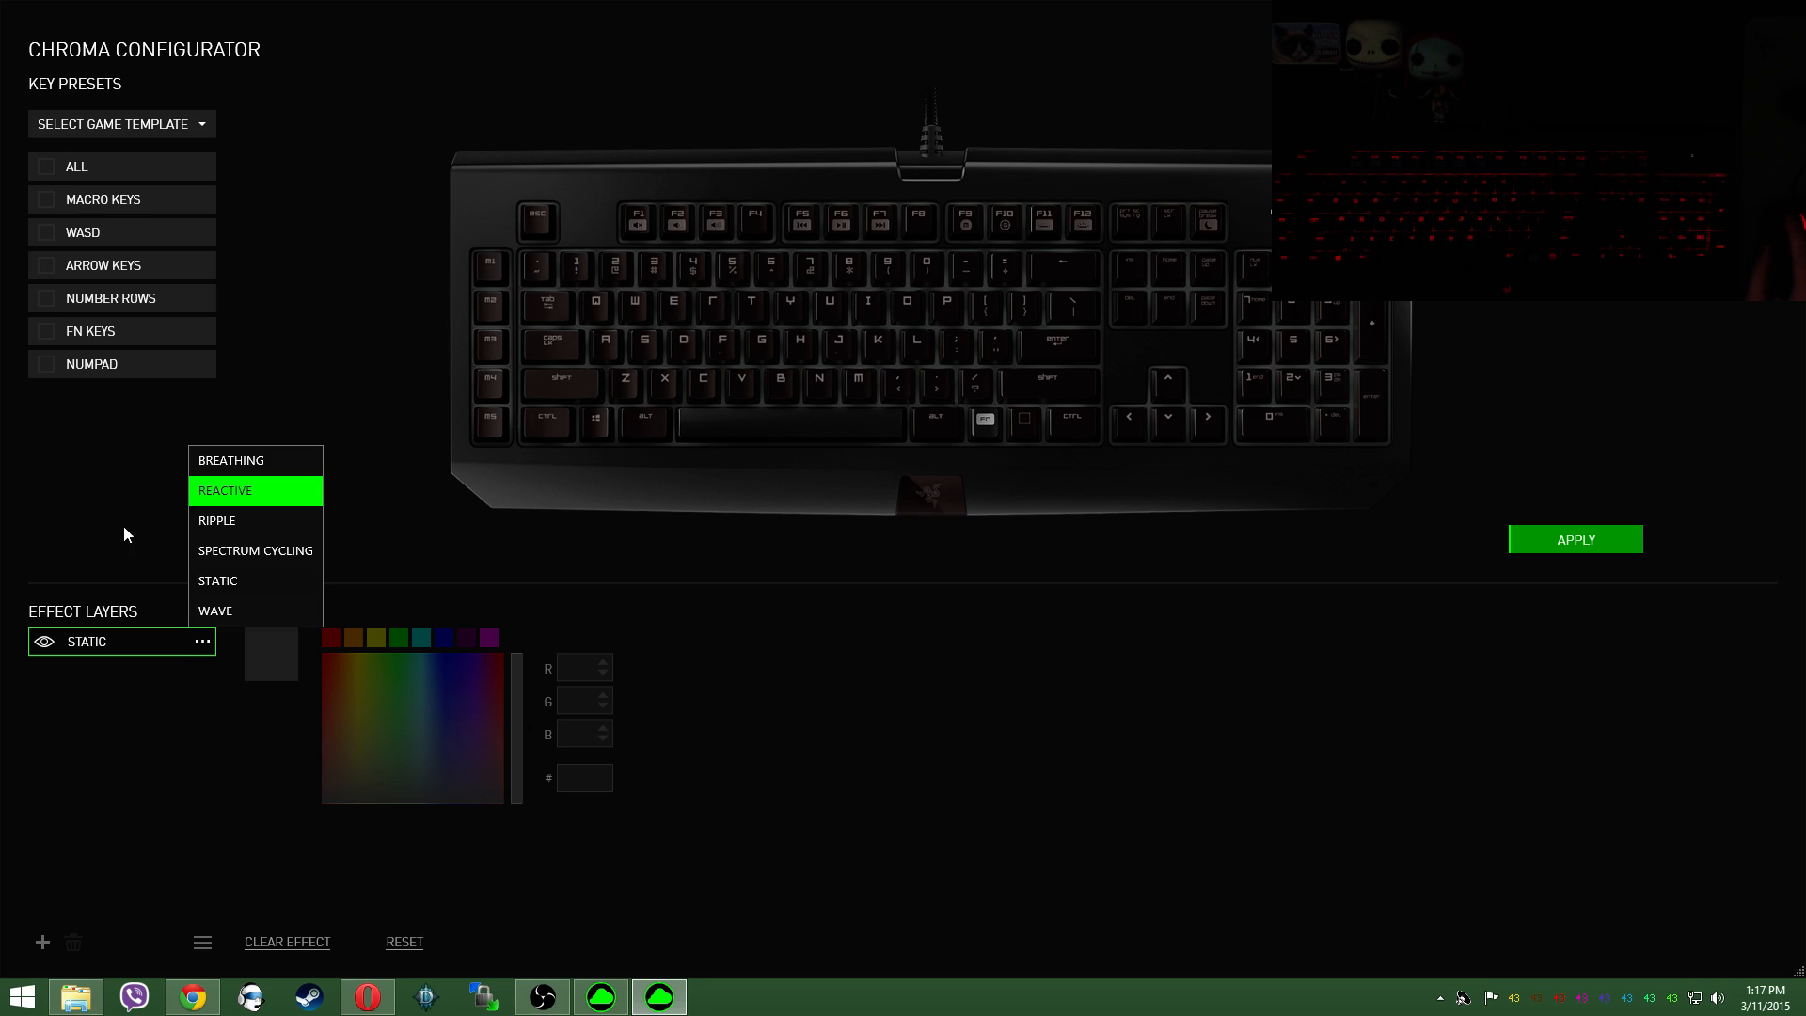
left_click(169, 760)
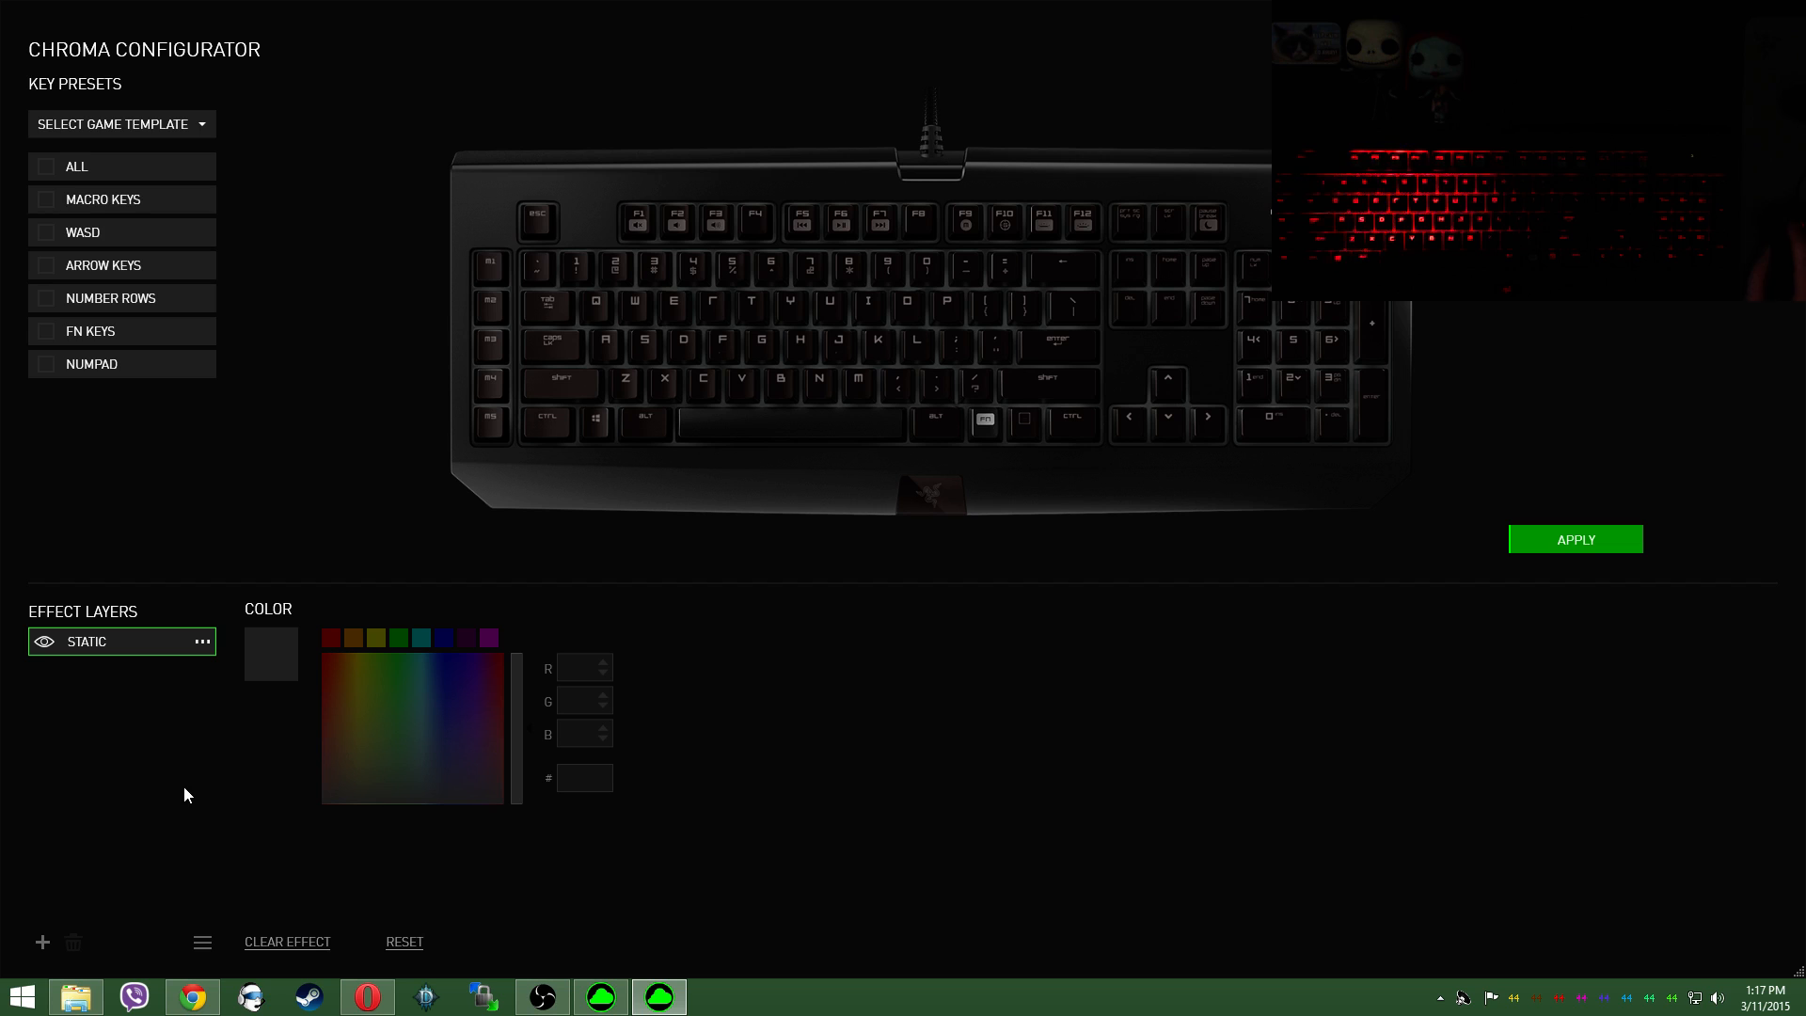
Step: Add a Wave effect layer above the Static layer and set it to start on key press
left_click(43, 941)
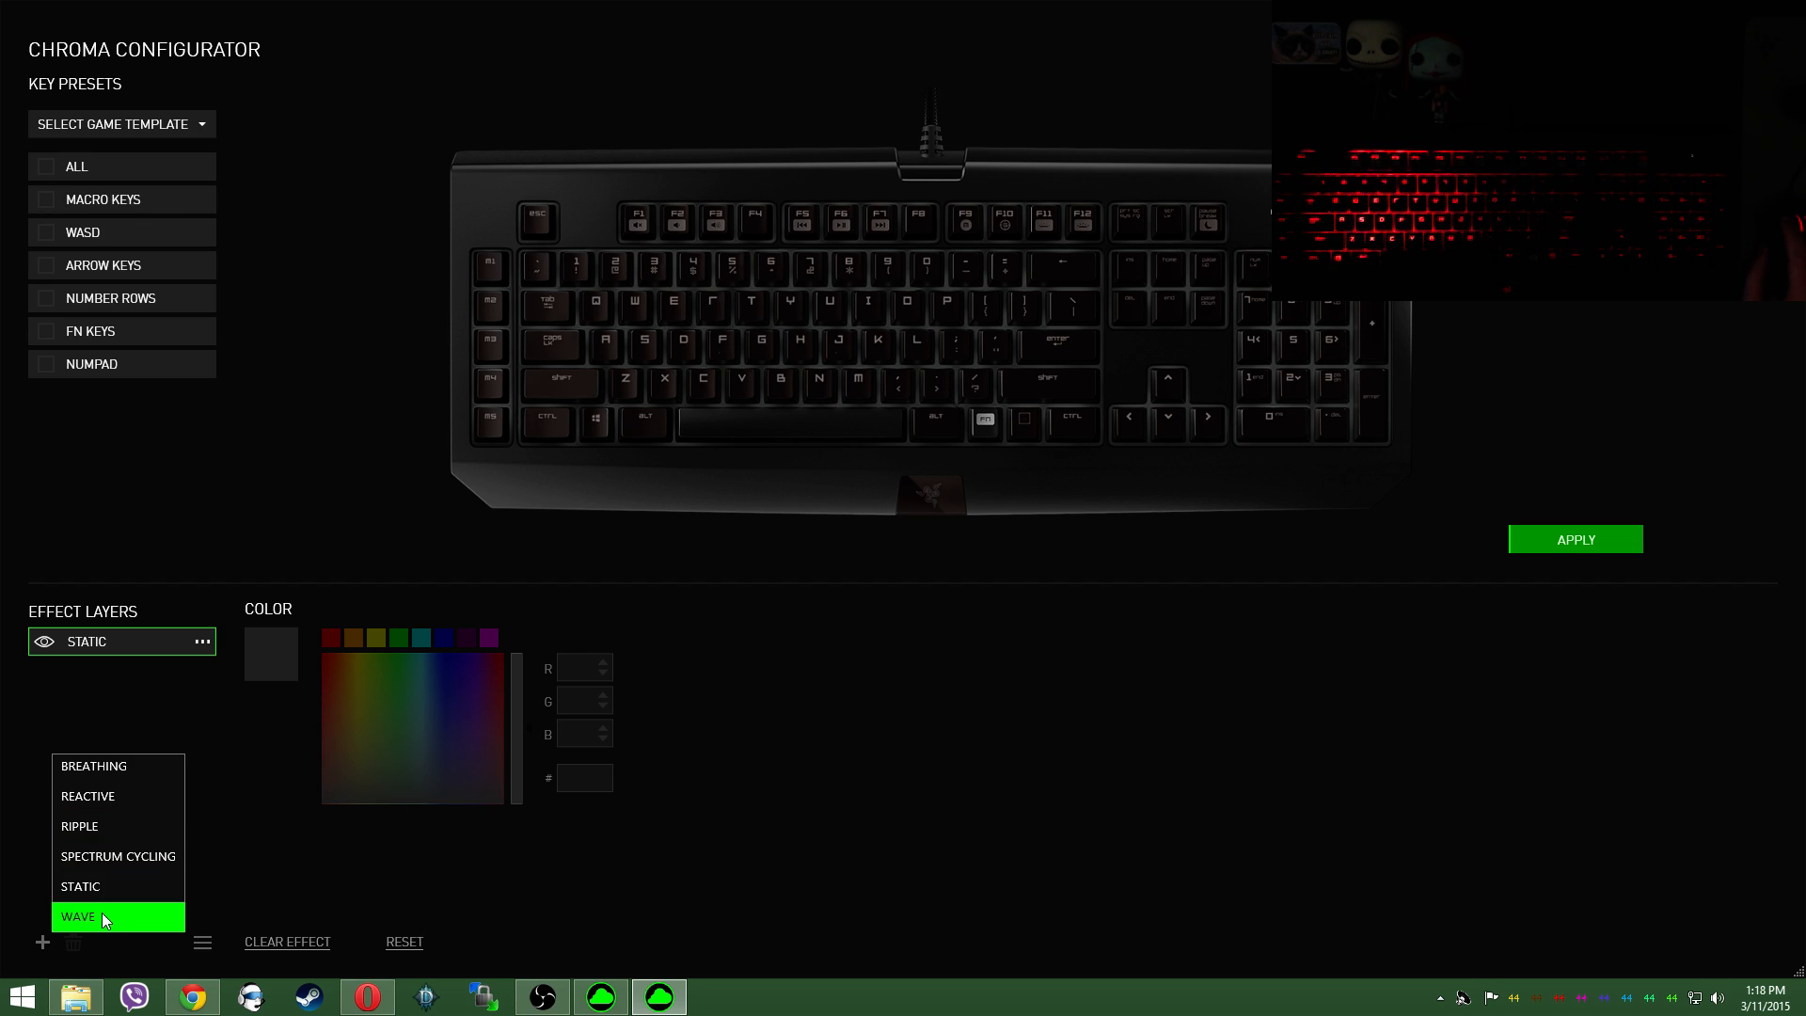
left_click(504, 890)
left_click(43, 942)
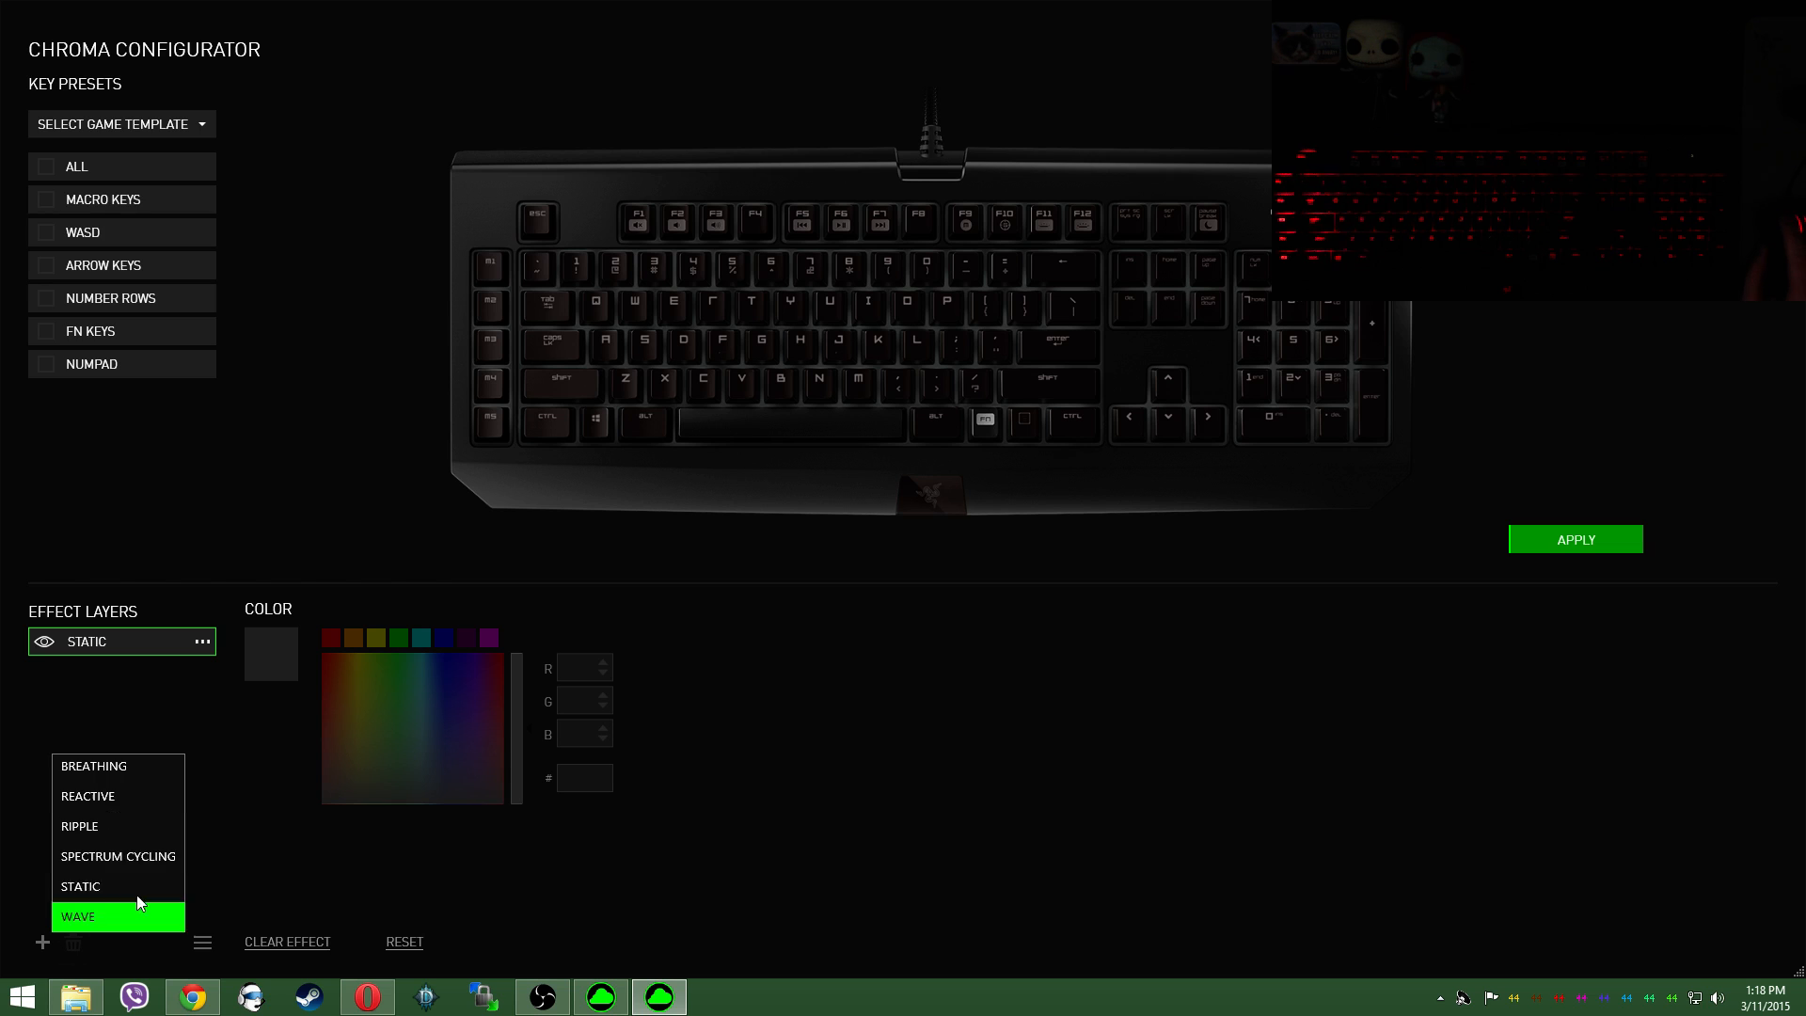
left_click(118, 916)
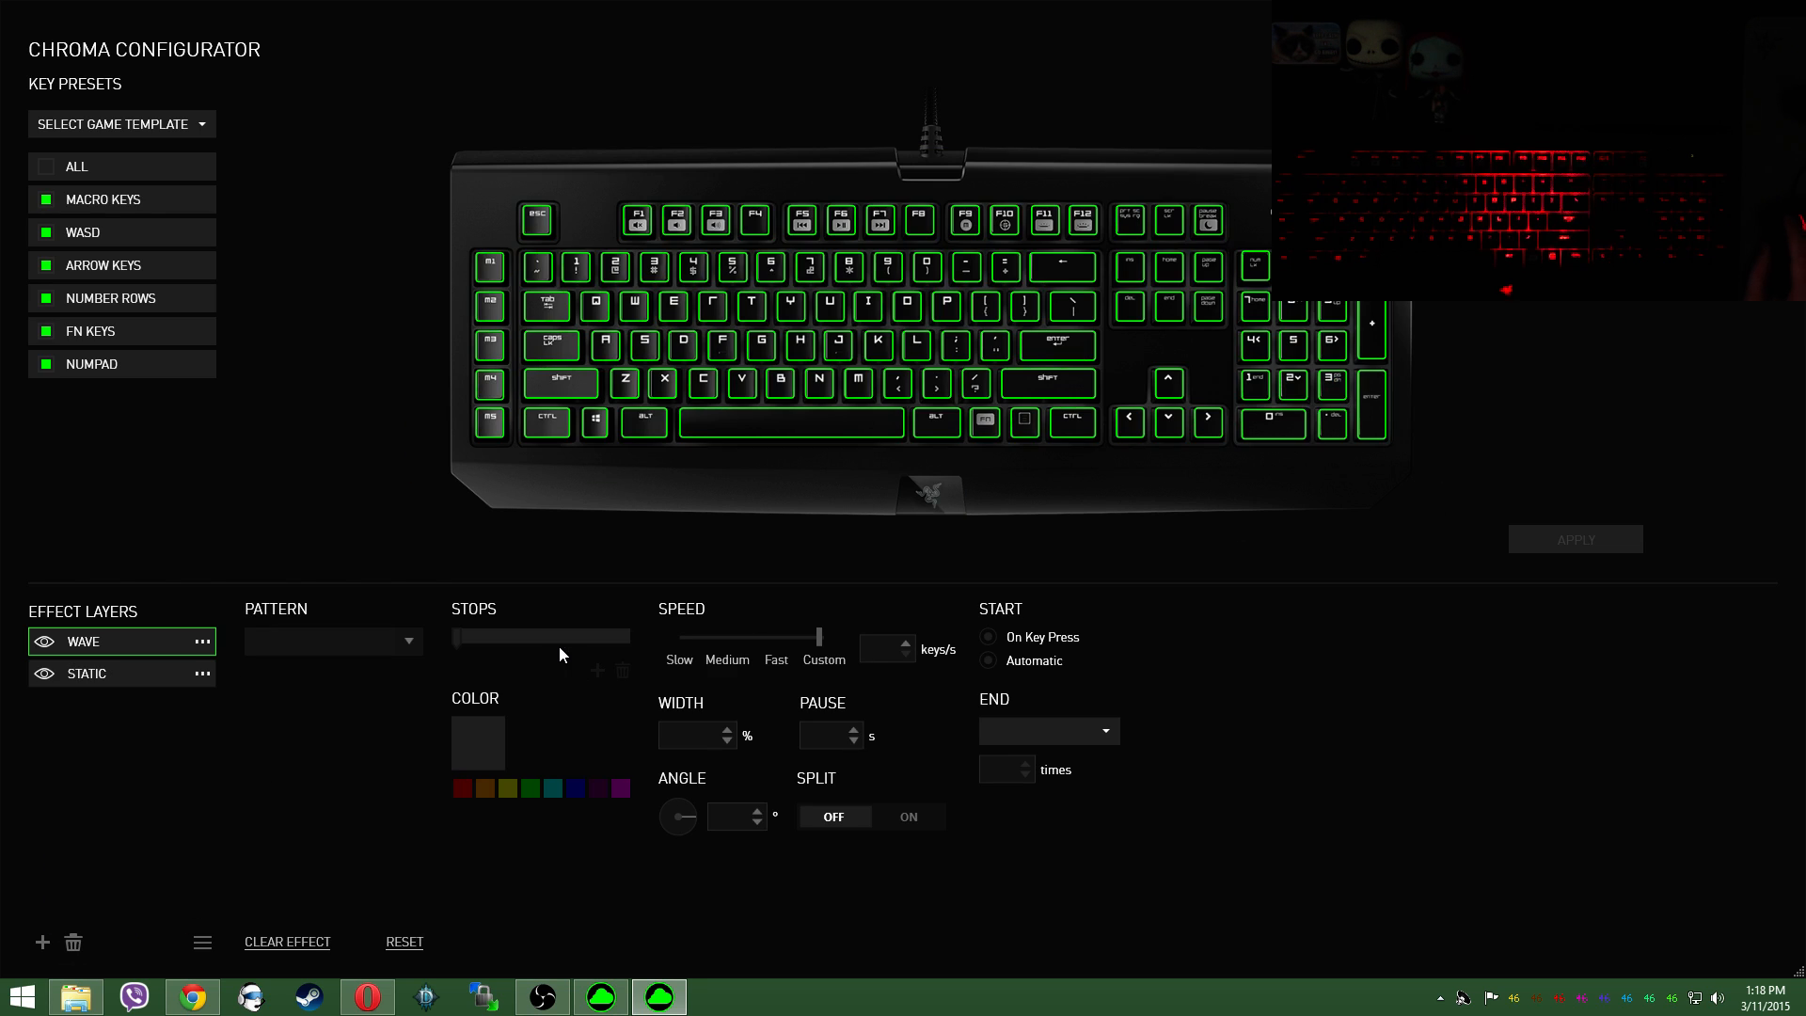
left_click(995, 639)
left_click(1549, 551)
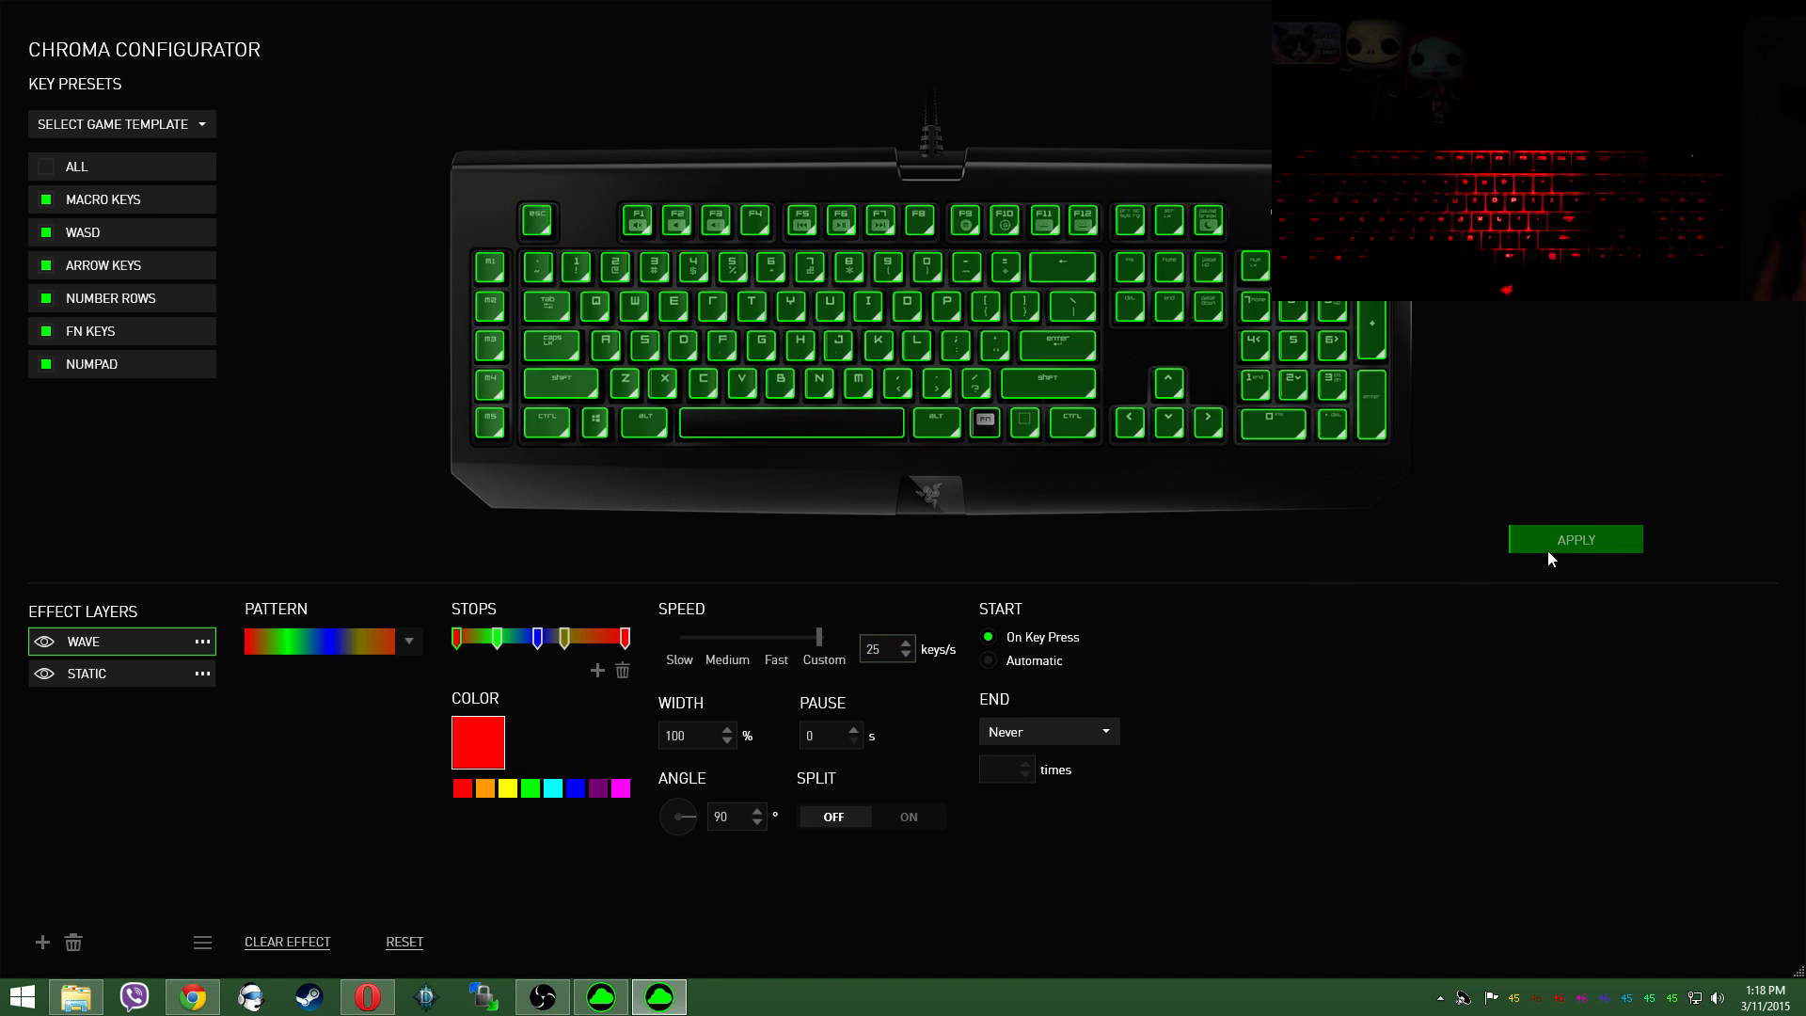
Step: Add a Ripple effect layer on top of the Wave layer and apply the lighting setup
left_click(42, 941)
left_click(104, 828)
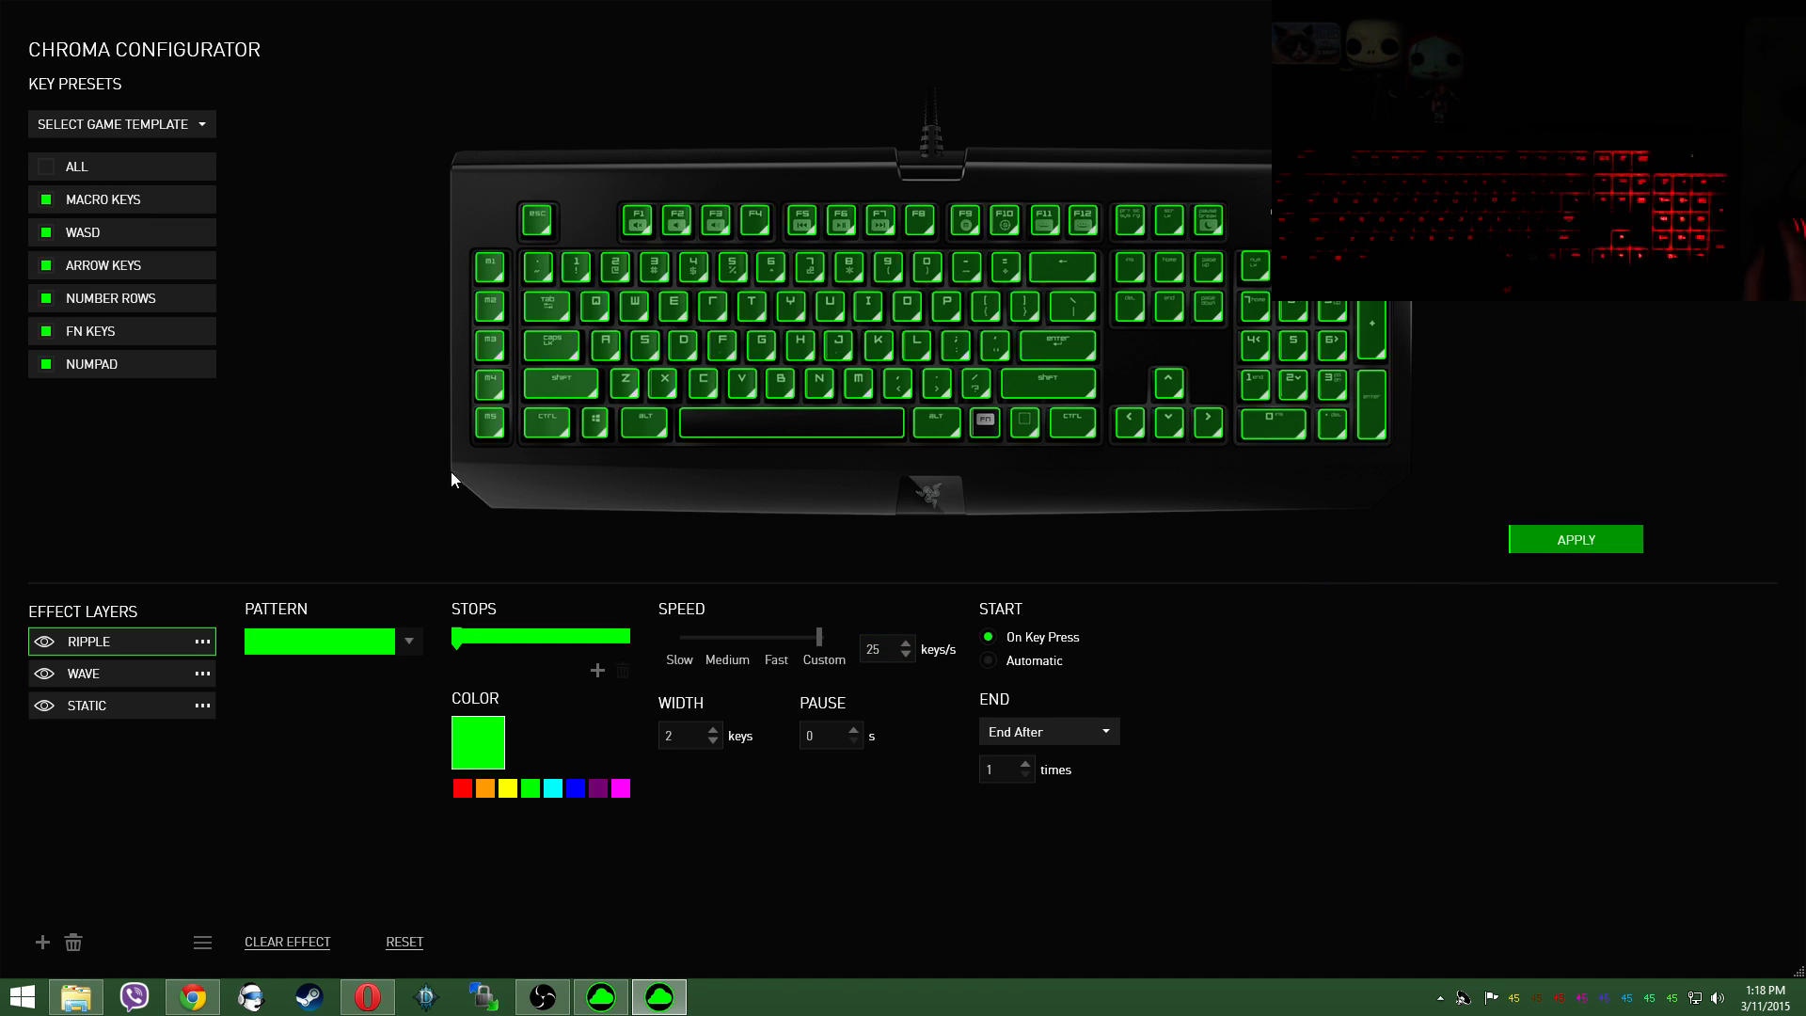
left_click(1567, 542)
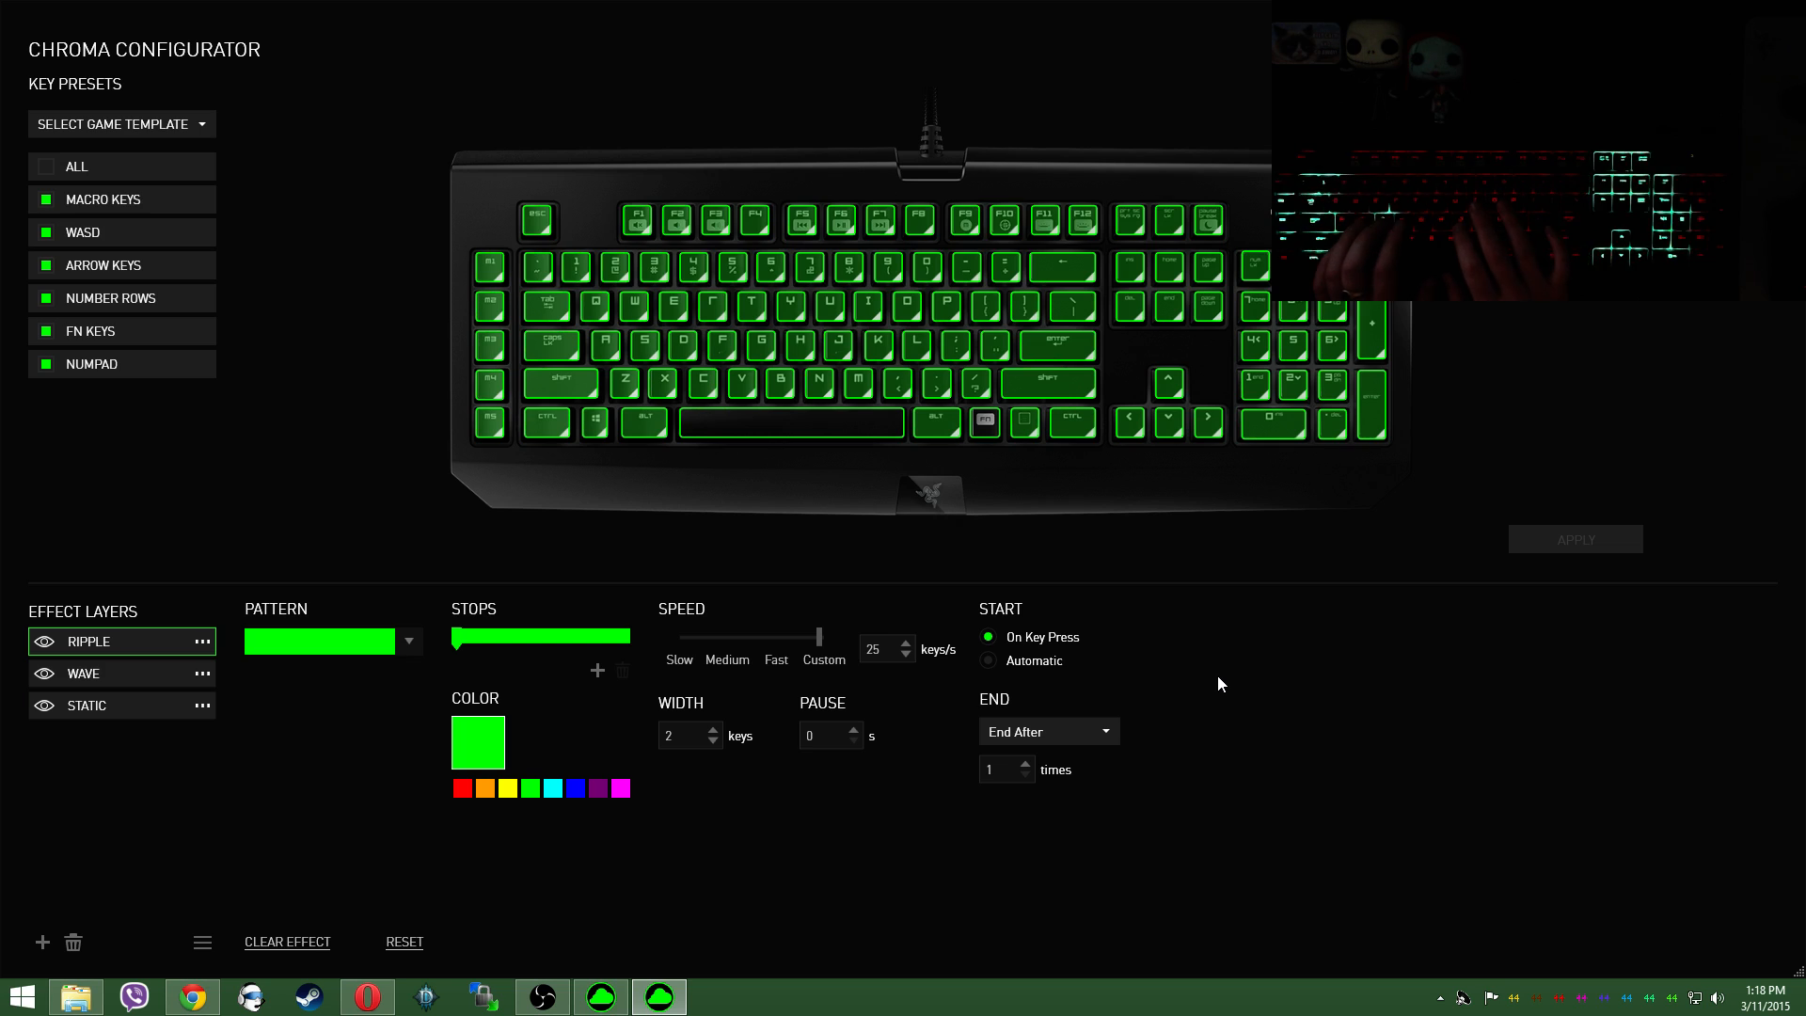
Step: Try the Wave layer above Ripple, apply that order, and return Ripple to the top of the layers
left_click_drag(83, 672, 113, 602)
left_click(1585, 543)
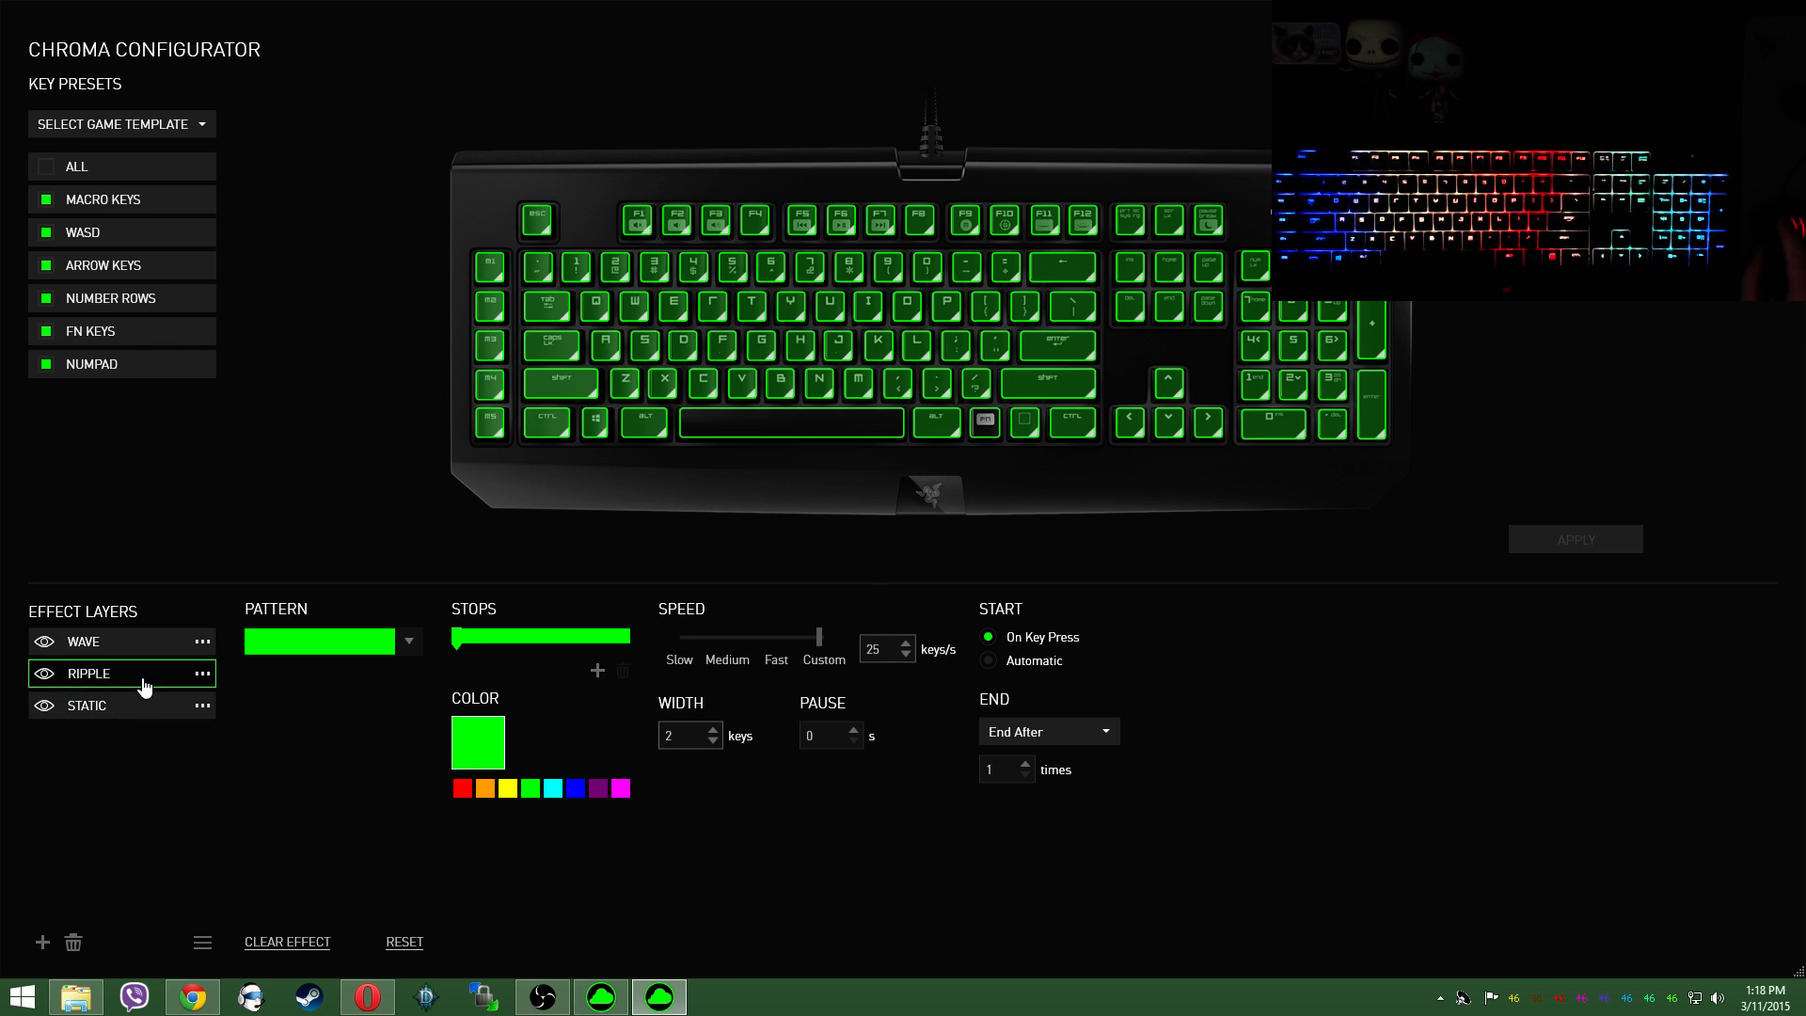
left_click_drag(148, 684, 144, 568)
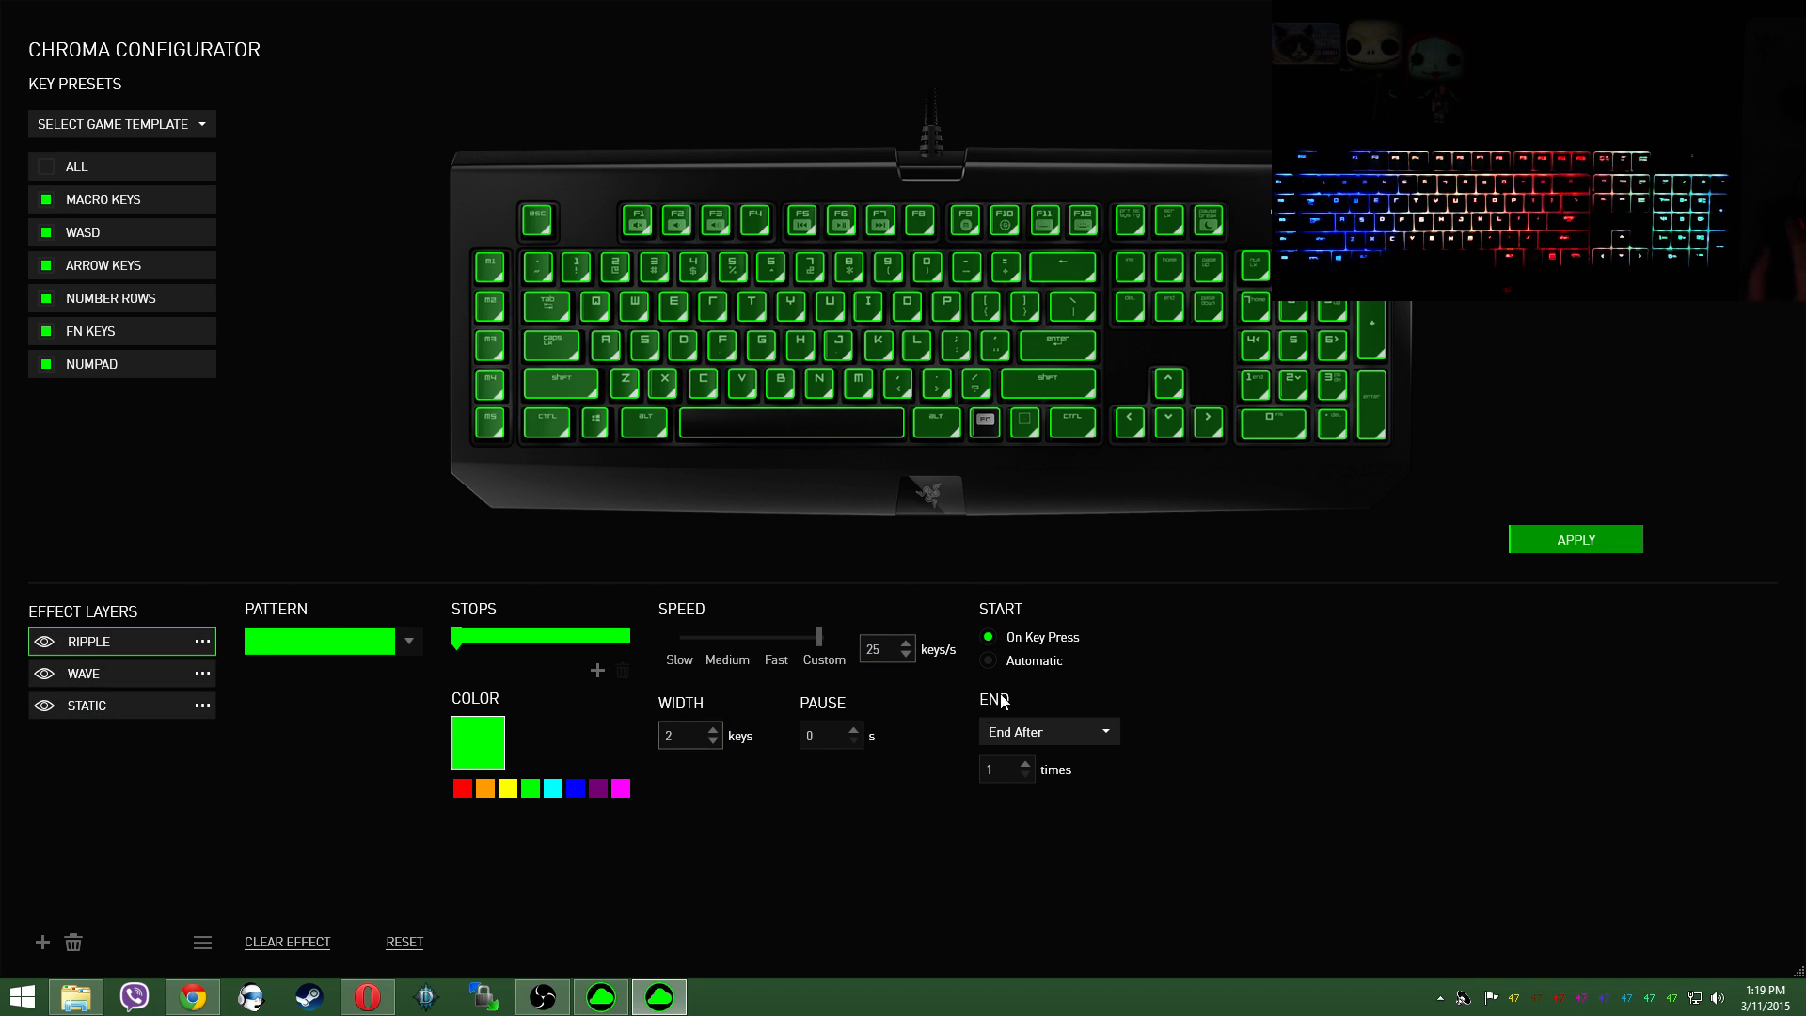
Step: Set the Wave layer's effect to start automatically
left_click(162, 677)
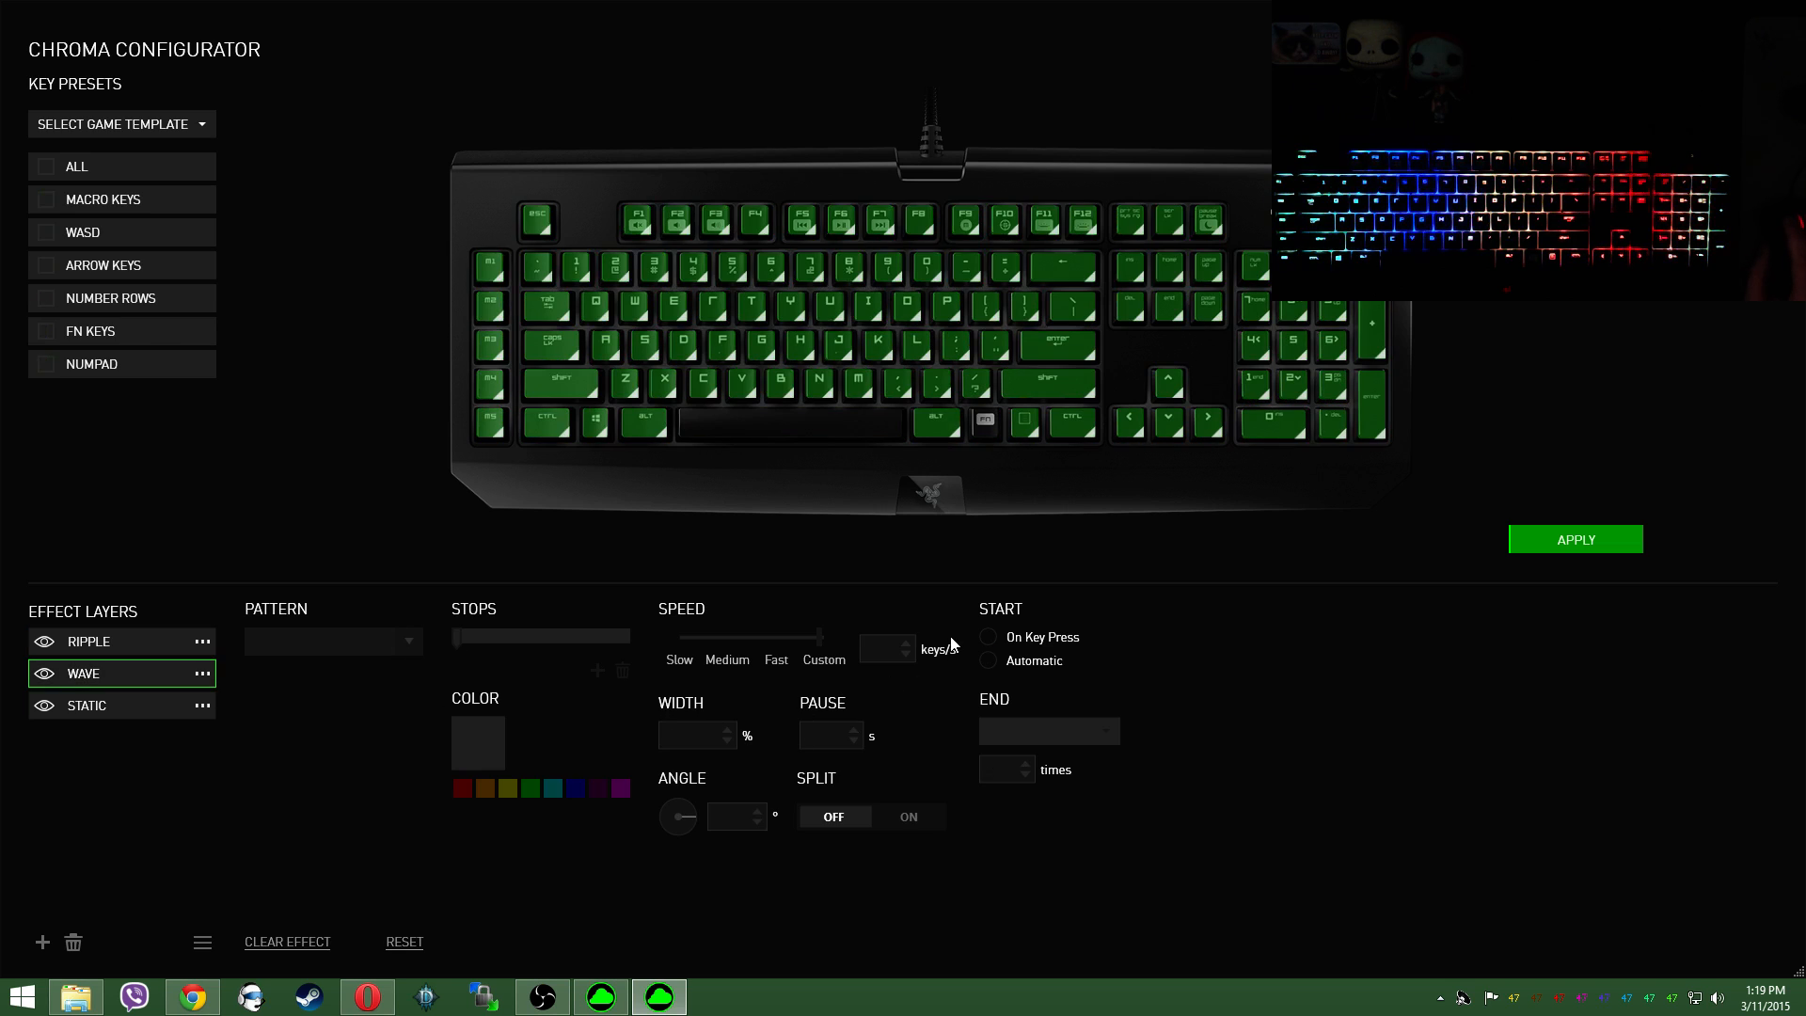
double_click(779, 382)
left_click(985, 661)
Step: Set the Ripple layer to start automatically and never end, and apply the changes
left_click(78, 651)
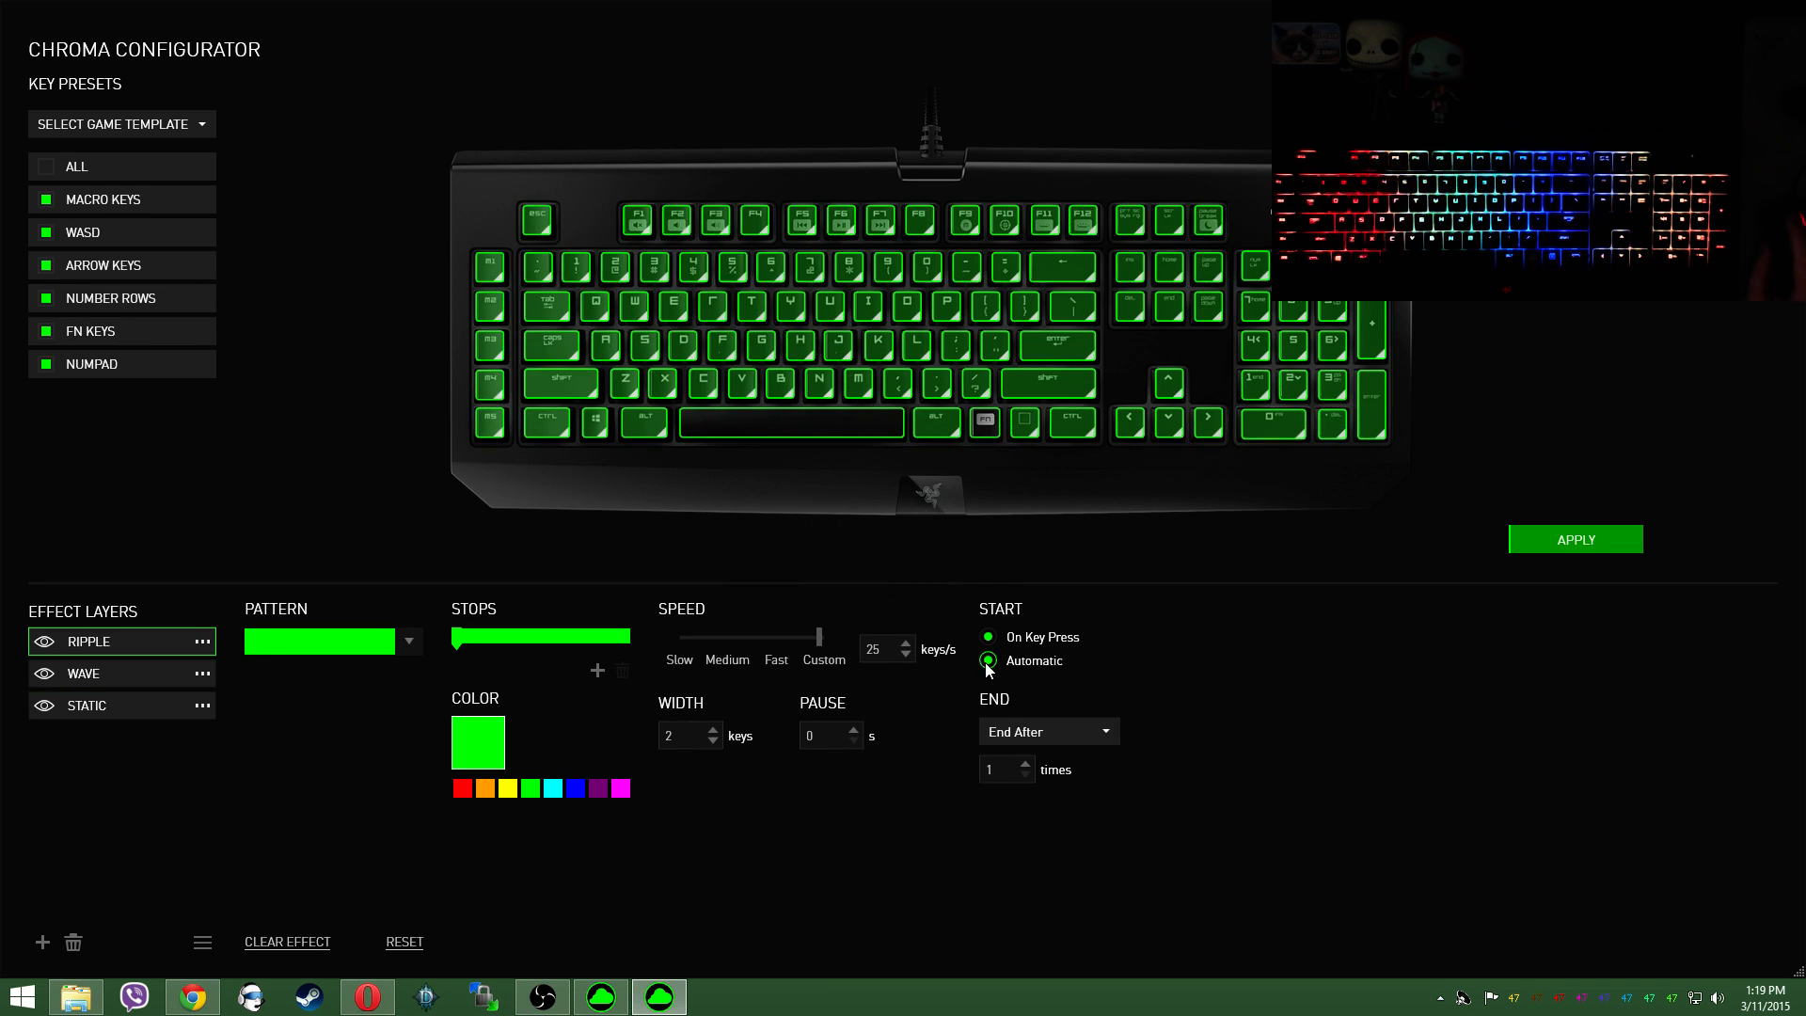
left_click(987, 661)
left_click(1057, 734)
left_click(1055, 792)
left_click(1565, 538)
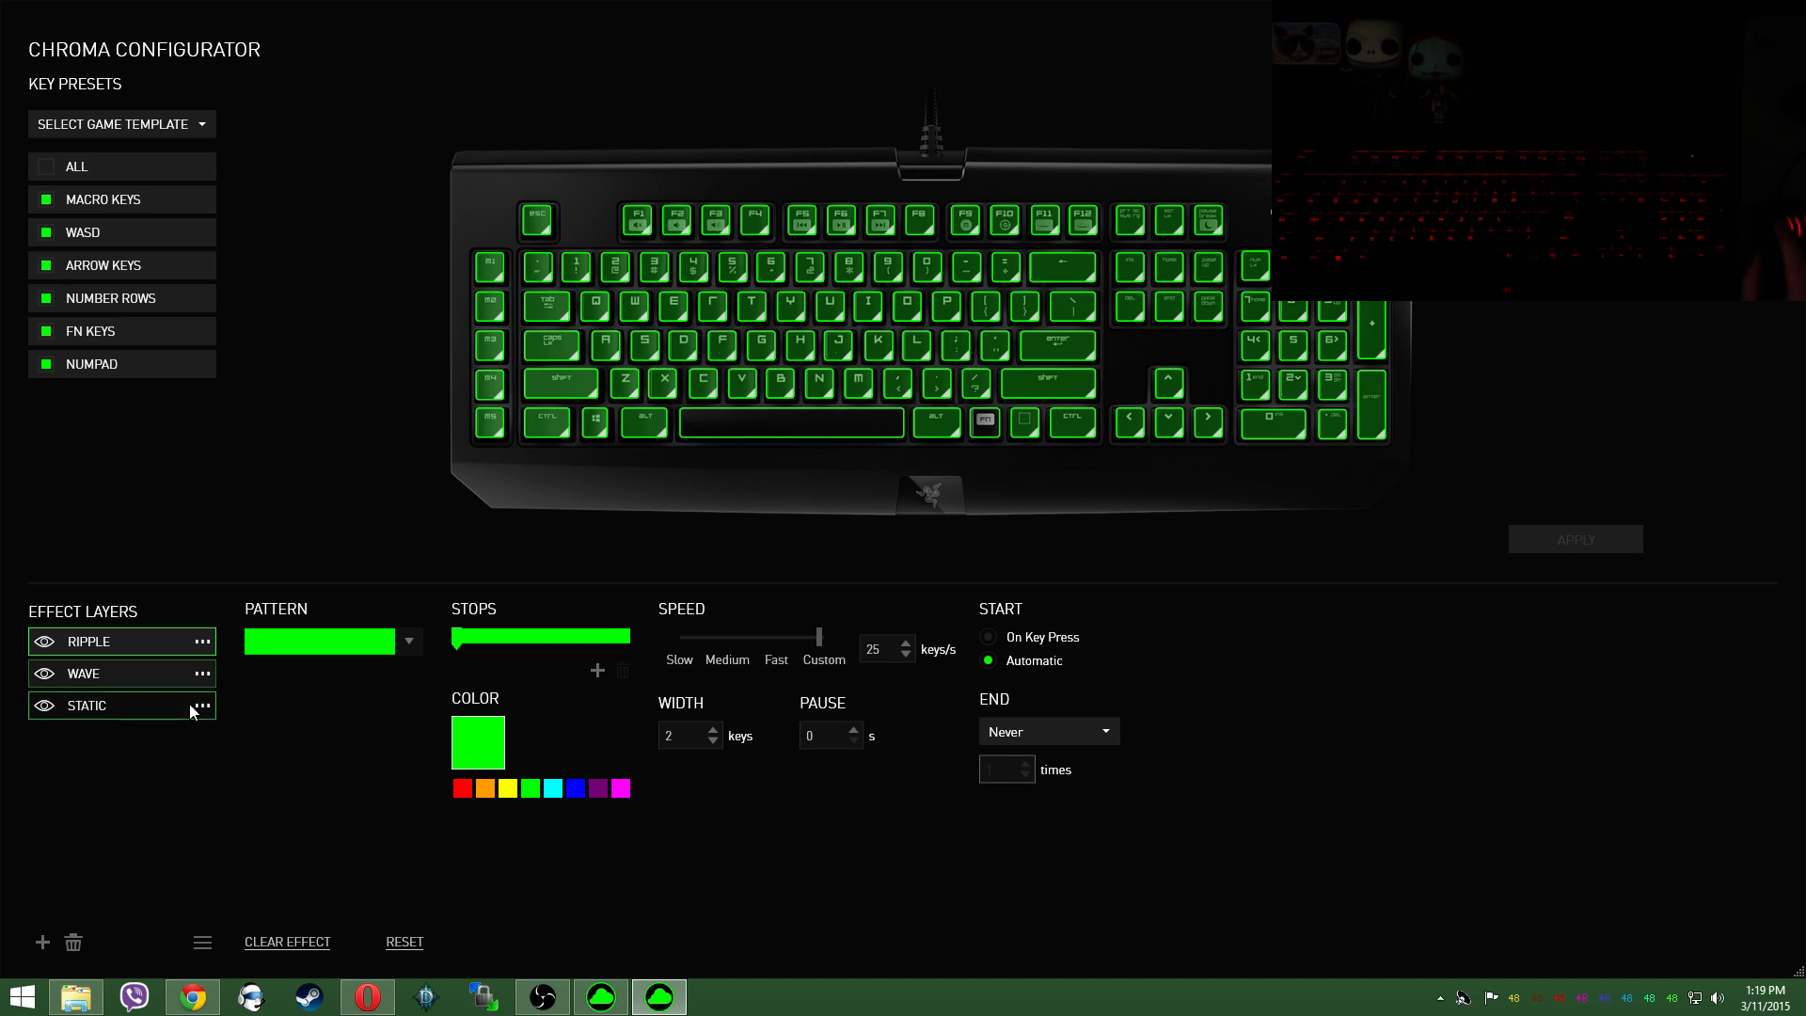
Step: Move the Ripple layer below the Wave layer and apply the new order
left_click_drag(169, 642, 148, 676)
left_click(1599, 542)
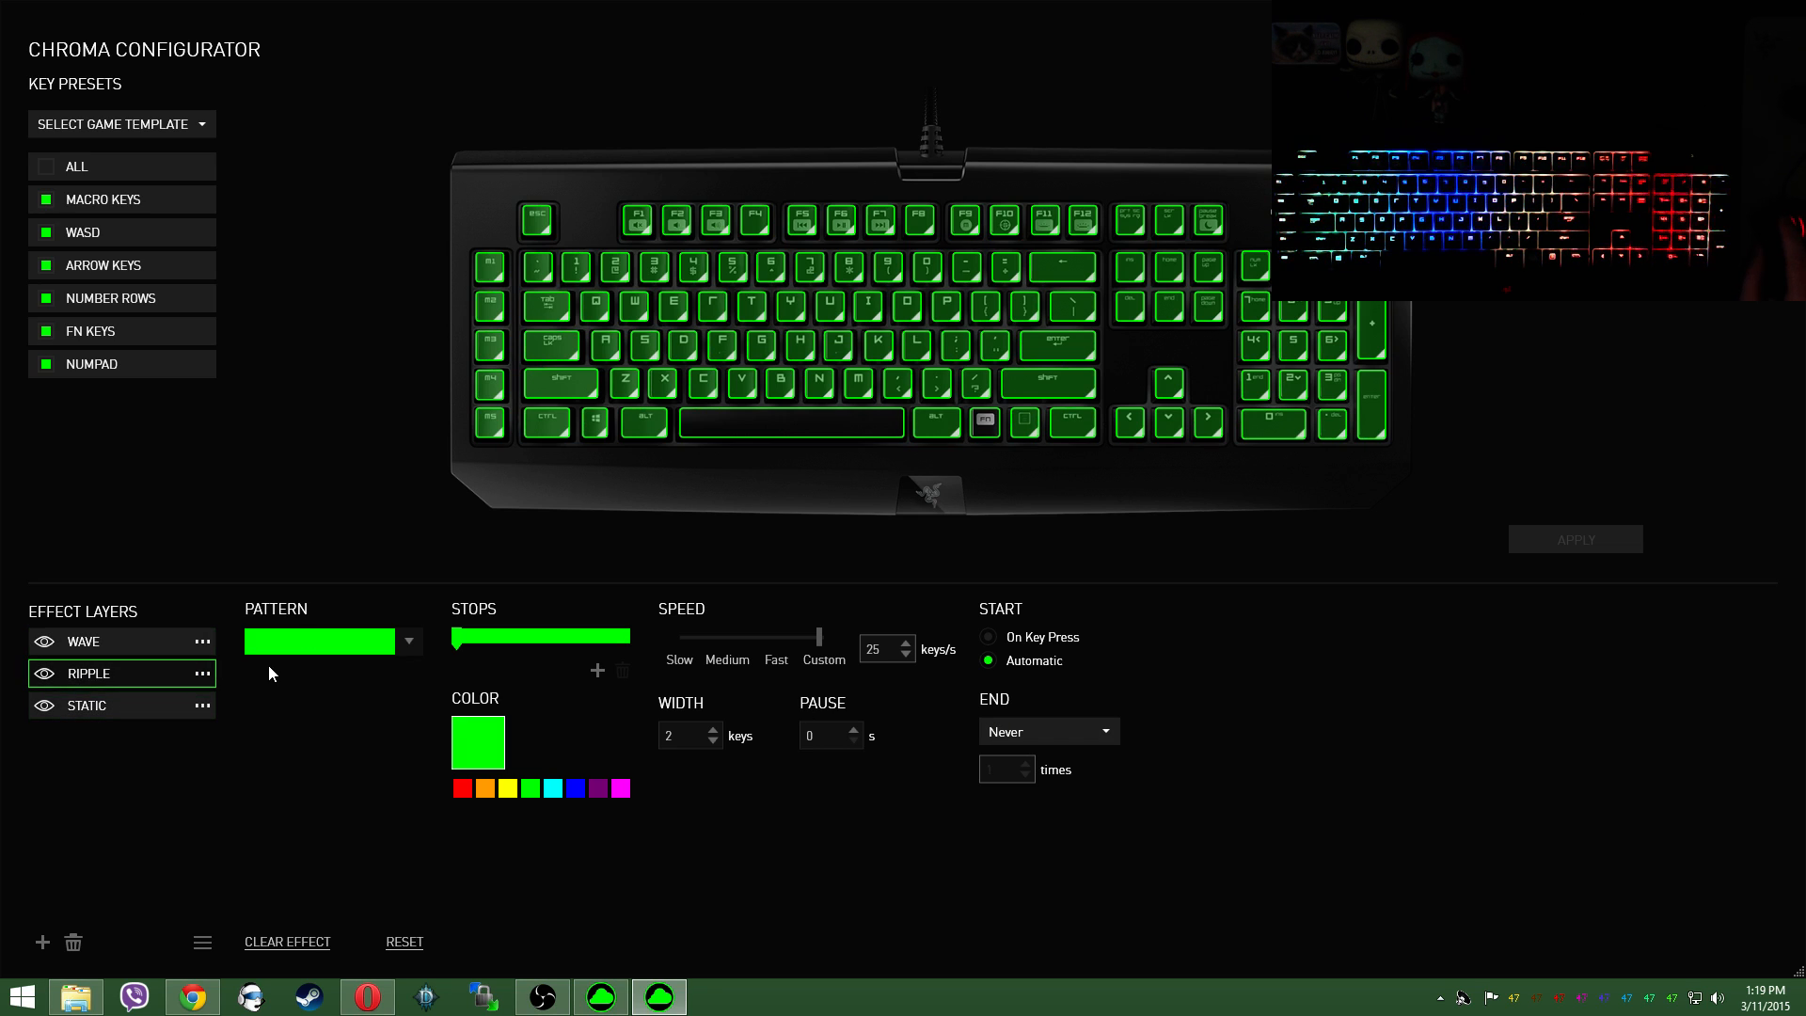
Step: Delete the Ripple and Static layers, leaving only the Wave layer
left_click_drag(52, 673, 161, 705)
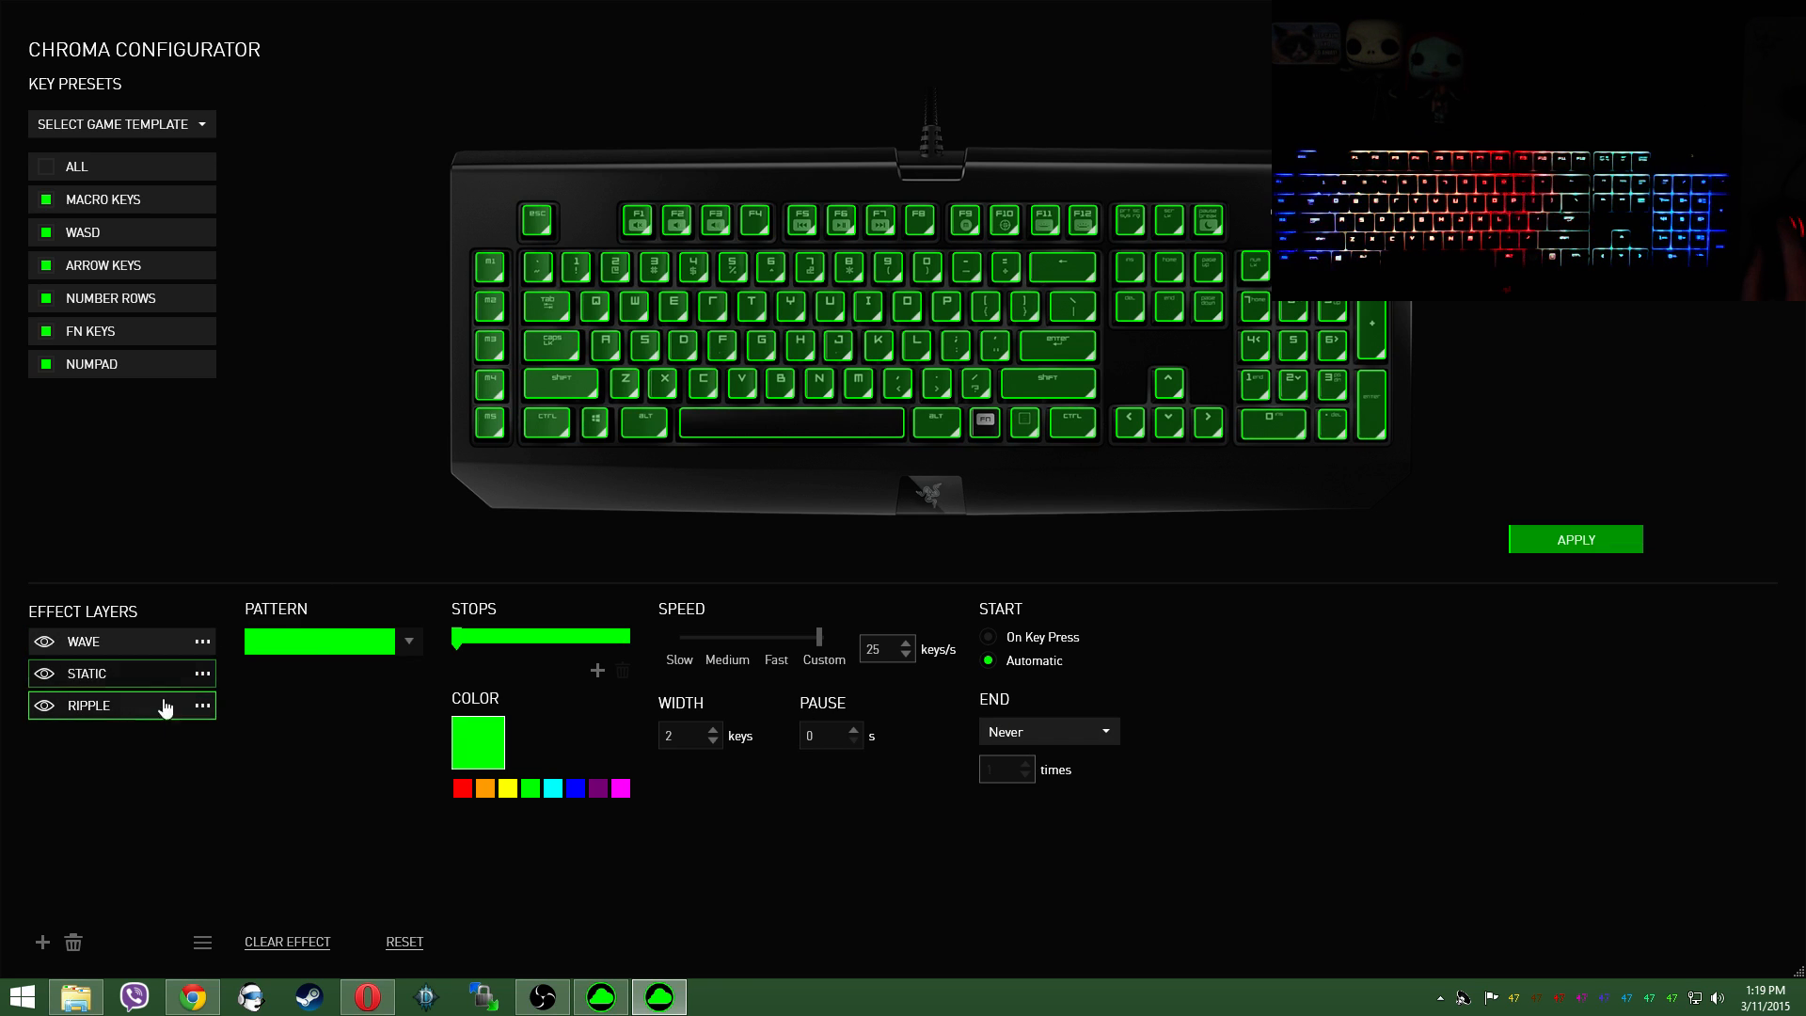
left_click(72, 939)
left_click(136, 673)
left_click(73, 942)
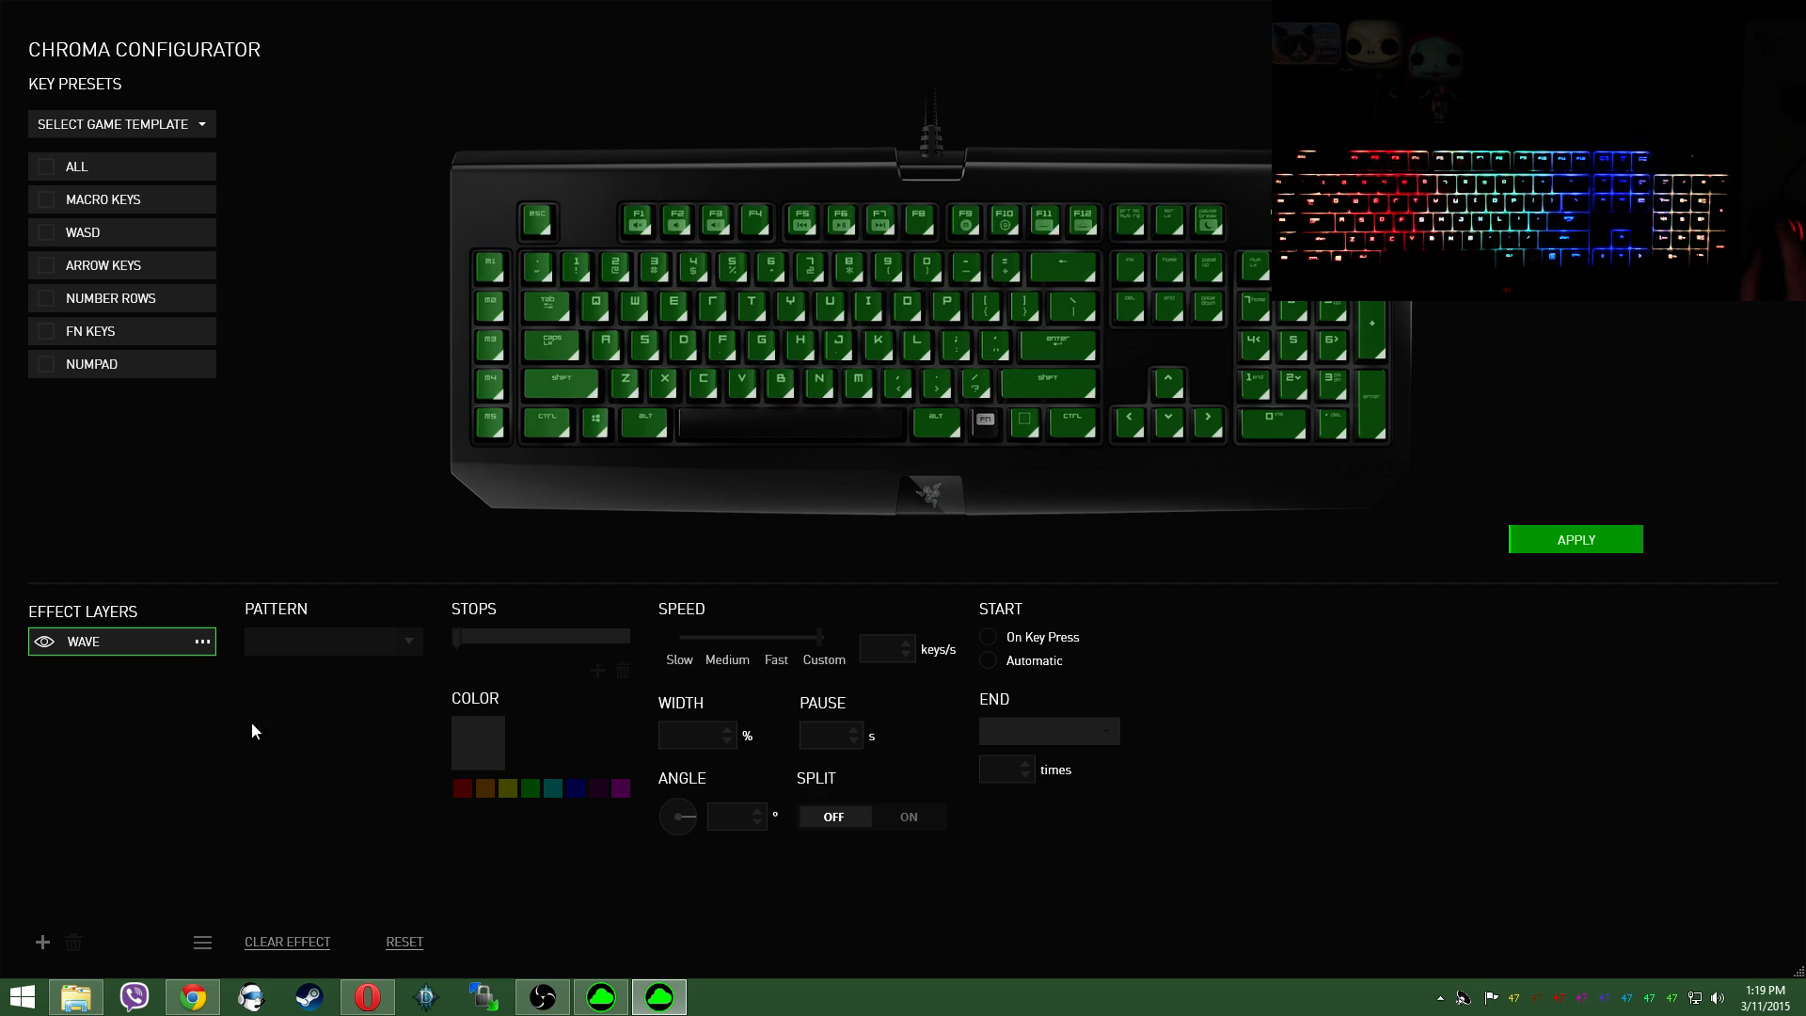
Step: Clear the Wave effect from all keys on the keyboard and deselect them
left_click_drag(381, 172, 1496, 550)
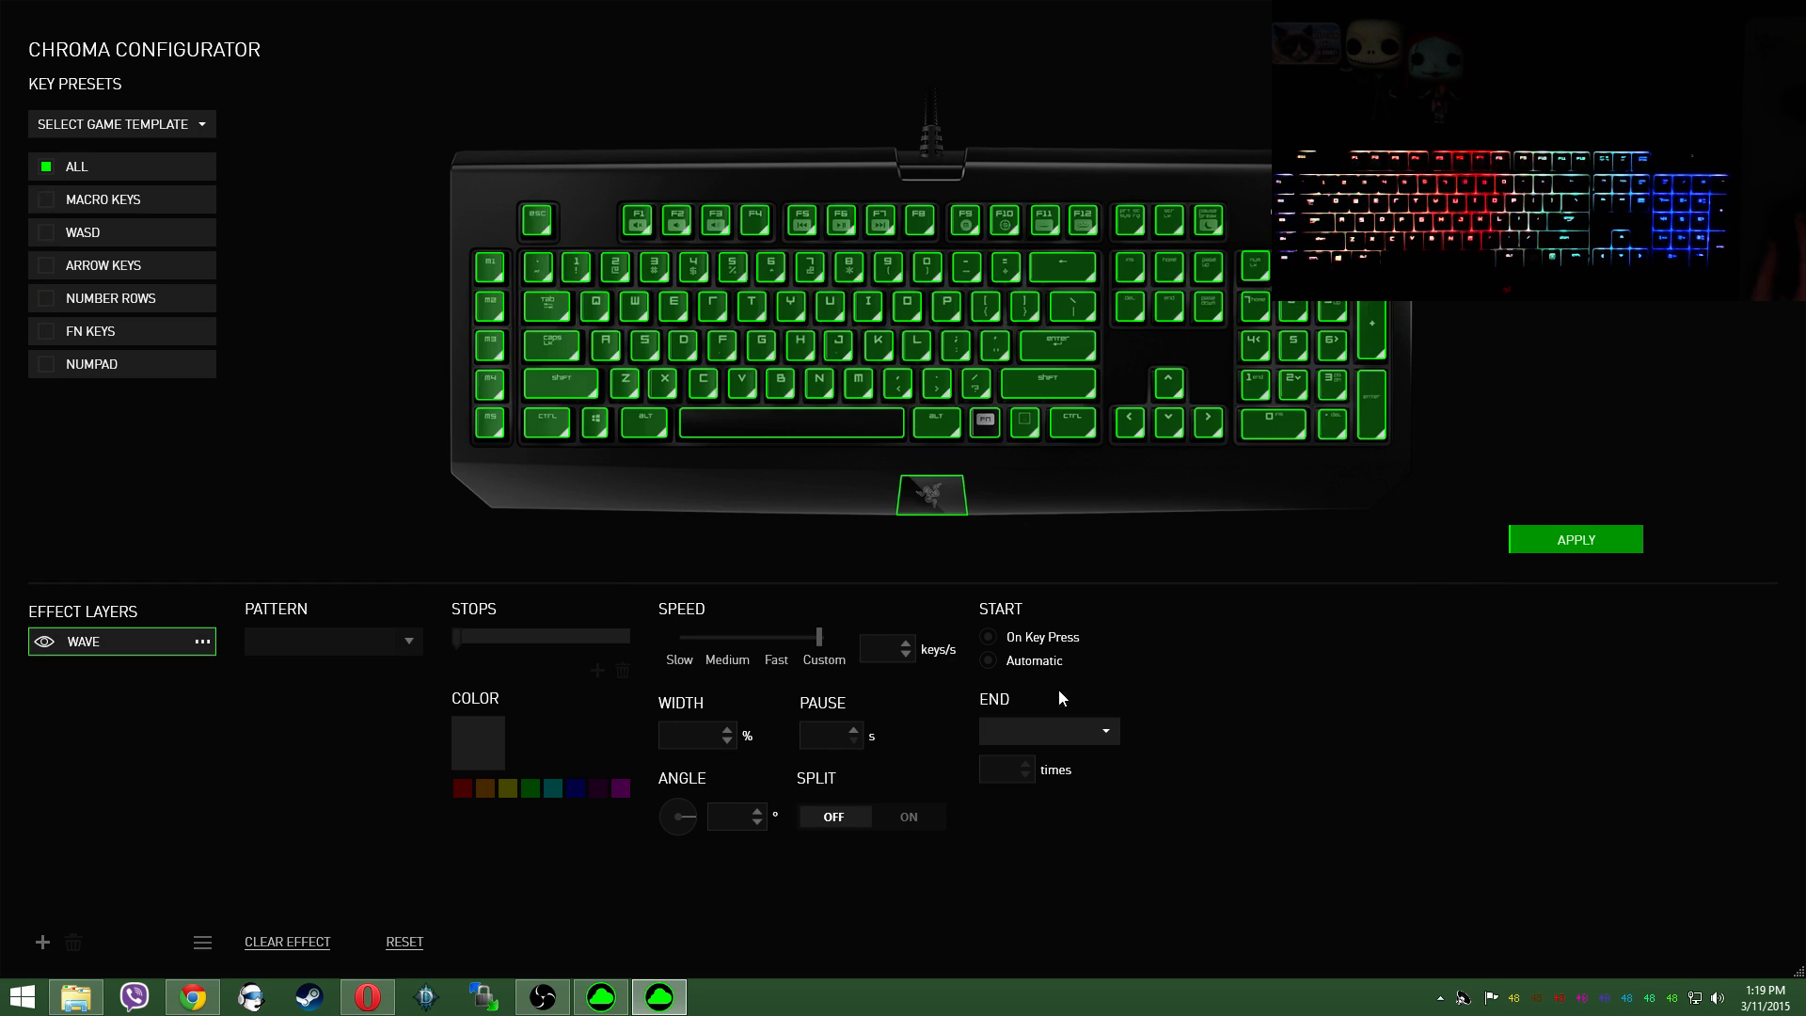
left_click(287, 942)
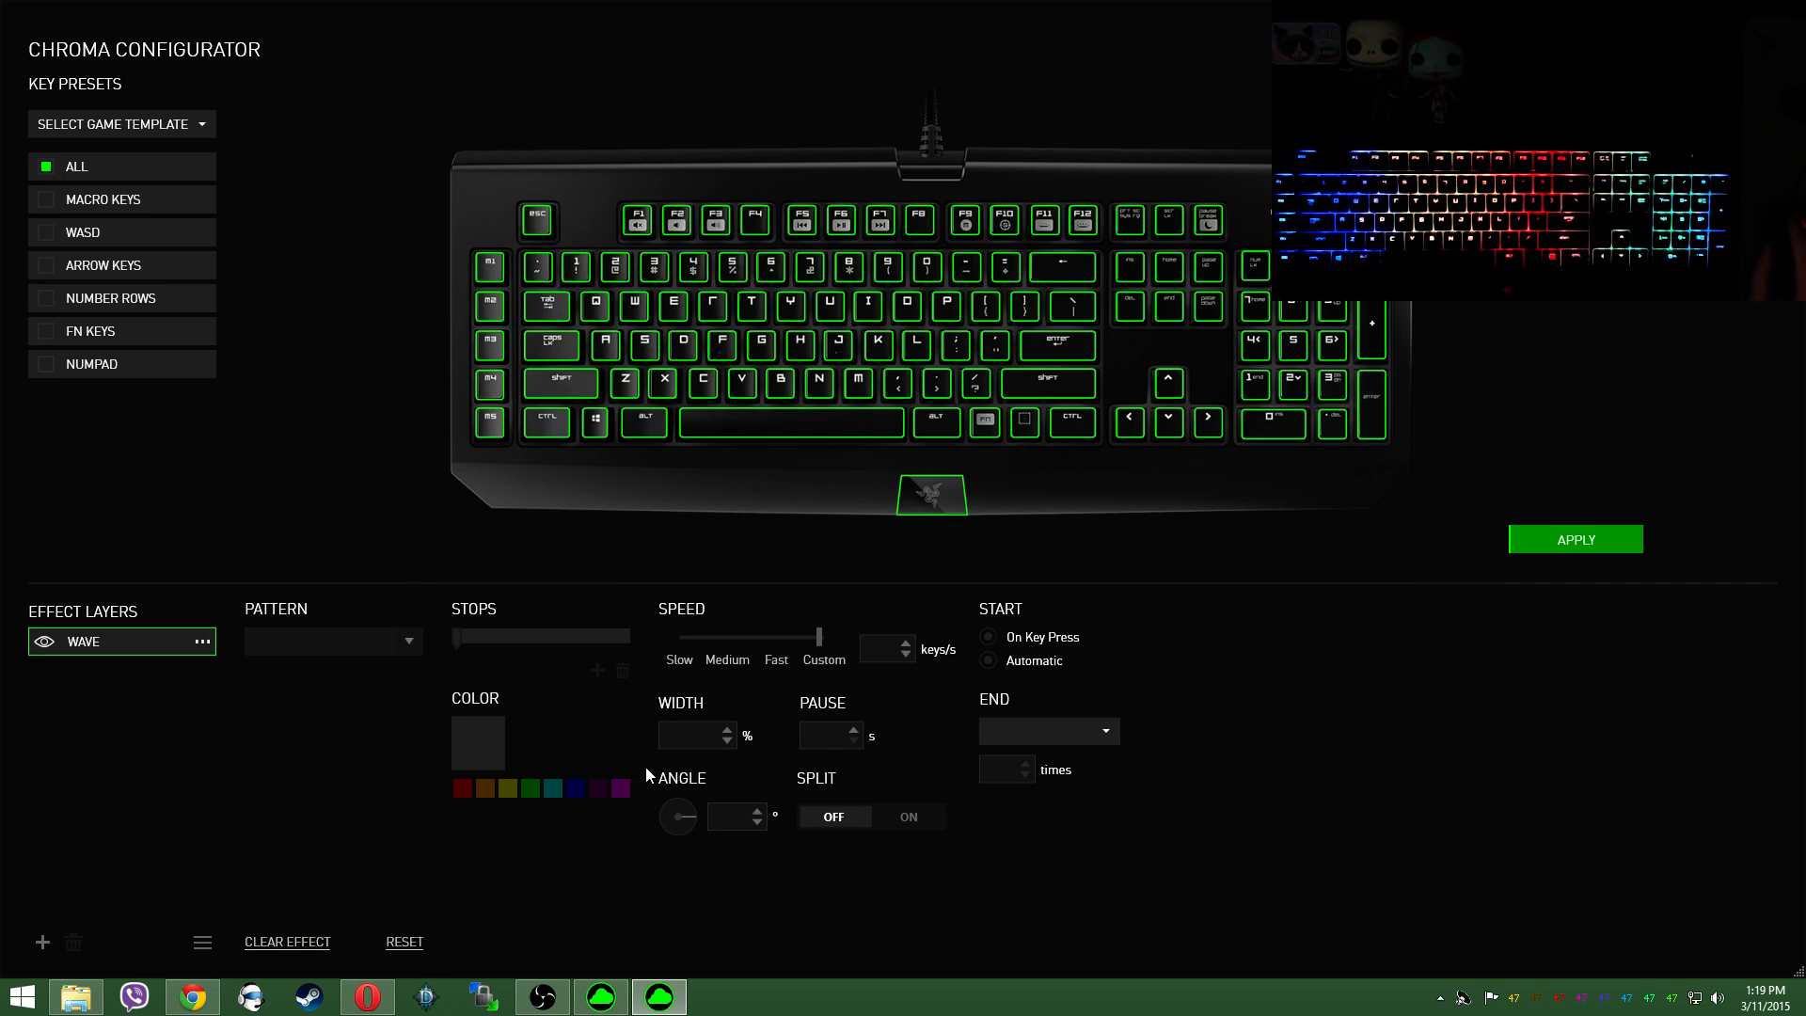
left_click(683, 529)
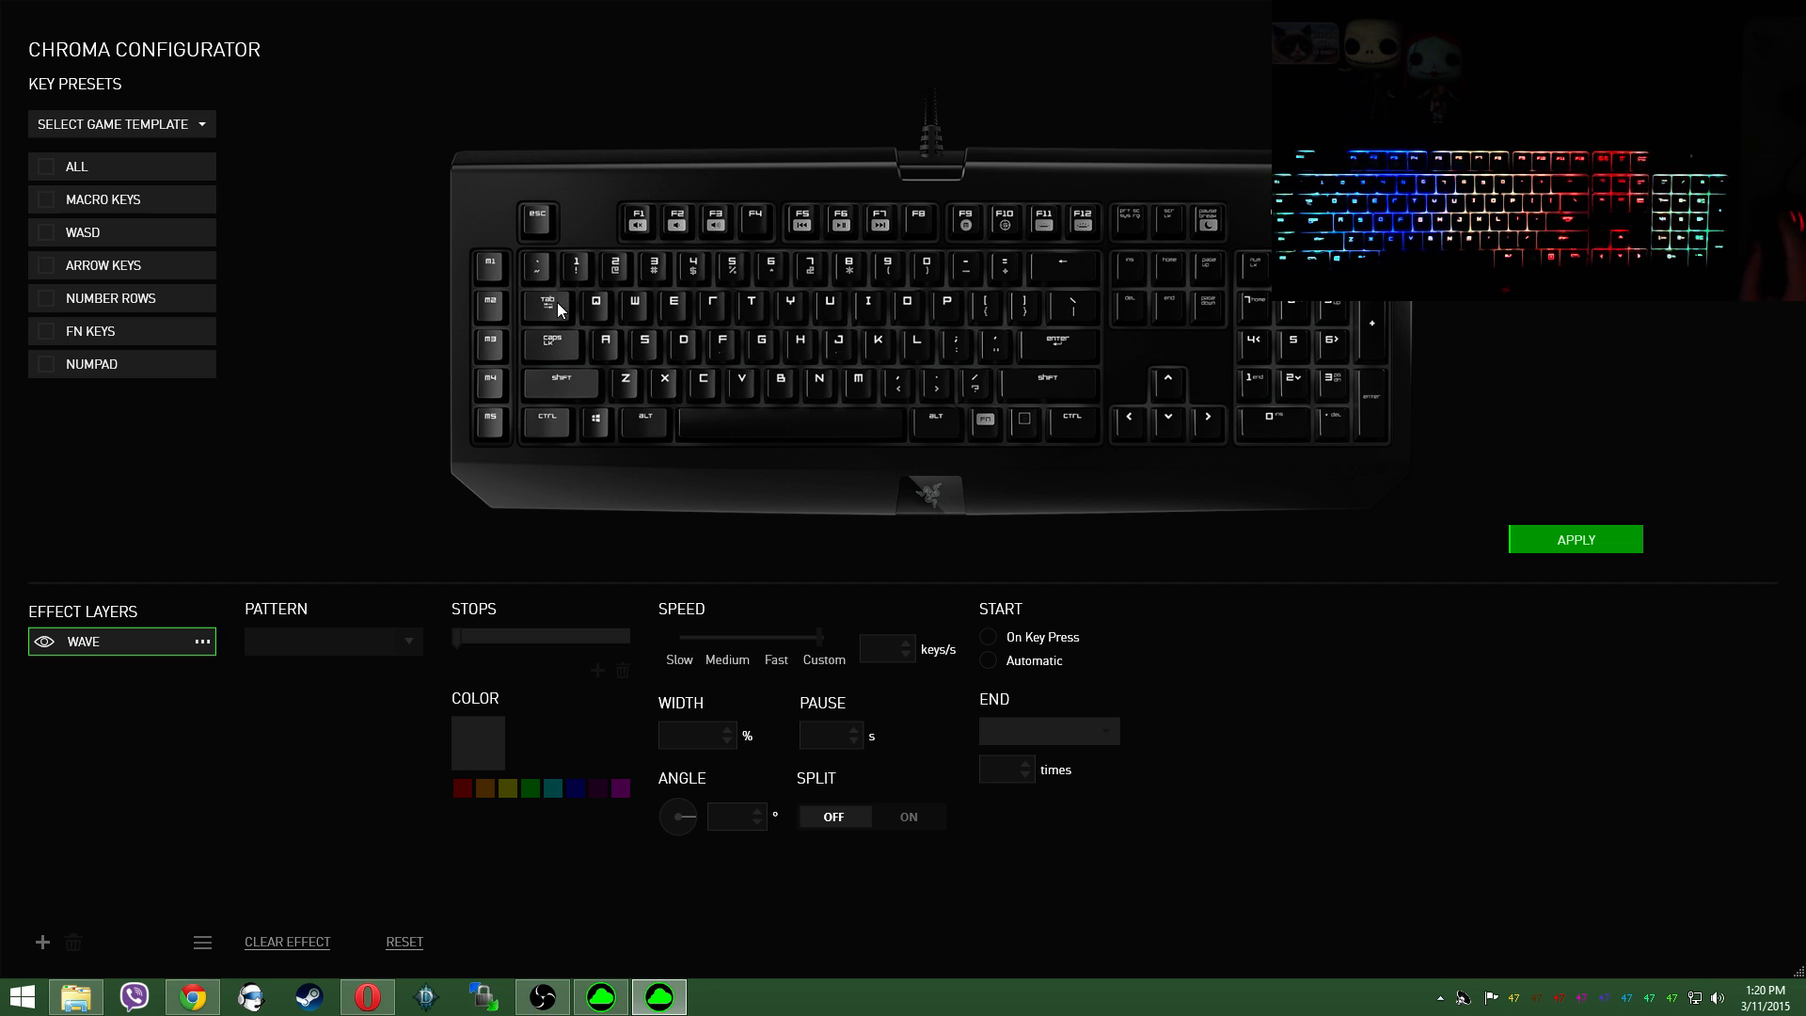
Step: Assign the red-green-blue spectrum wave pattern to the two lowest rows of keys, including the arrow keys
left_click_drag(451, 364, 1510, 499)
left_click(408, 642)
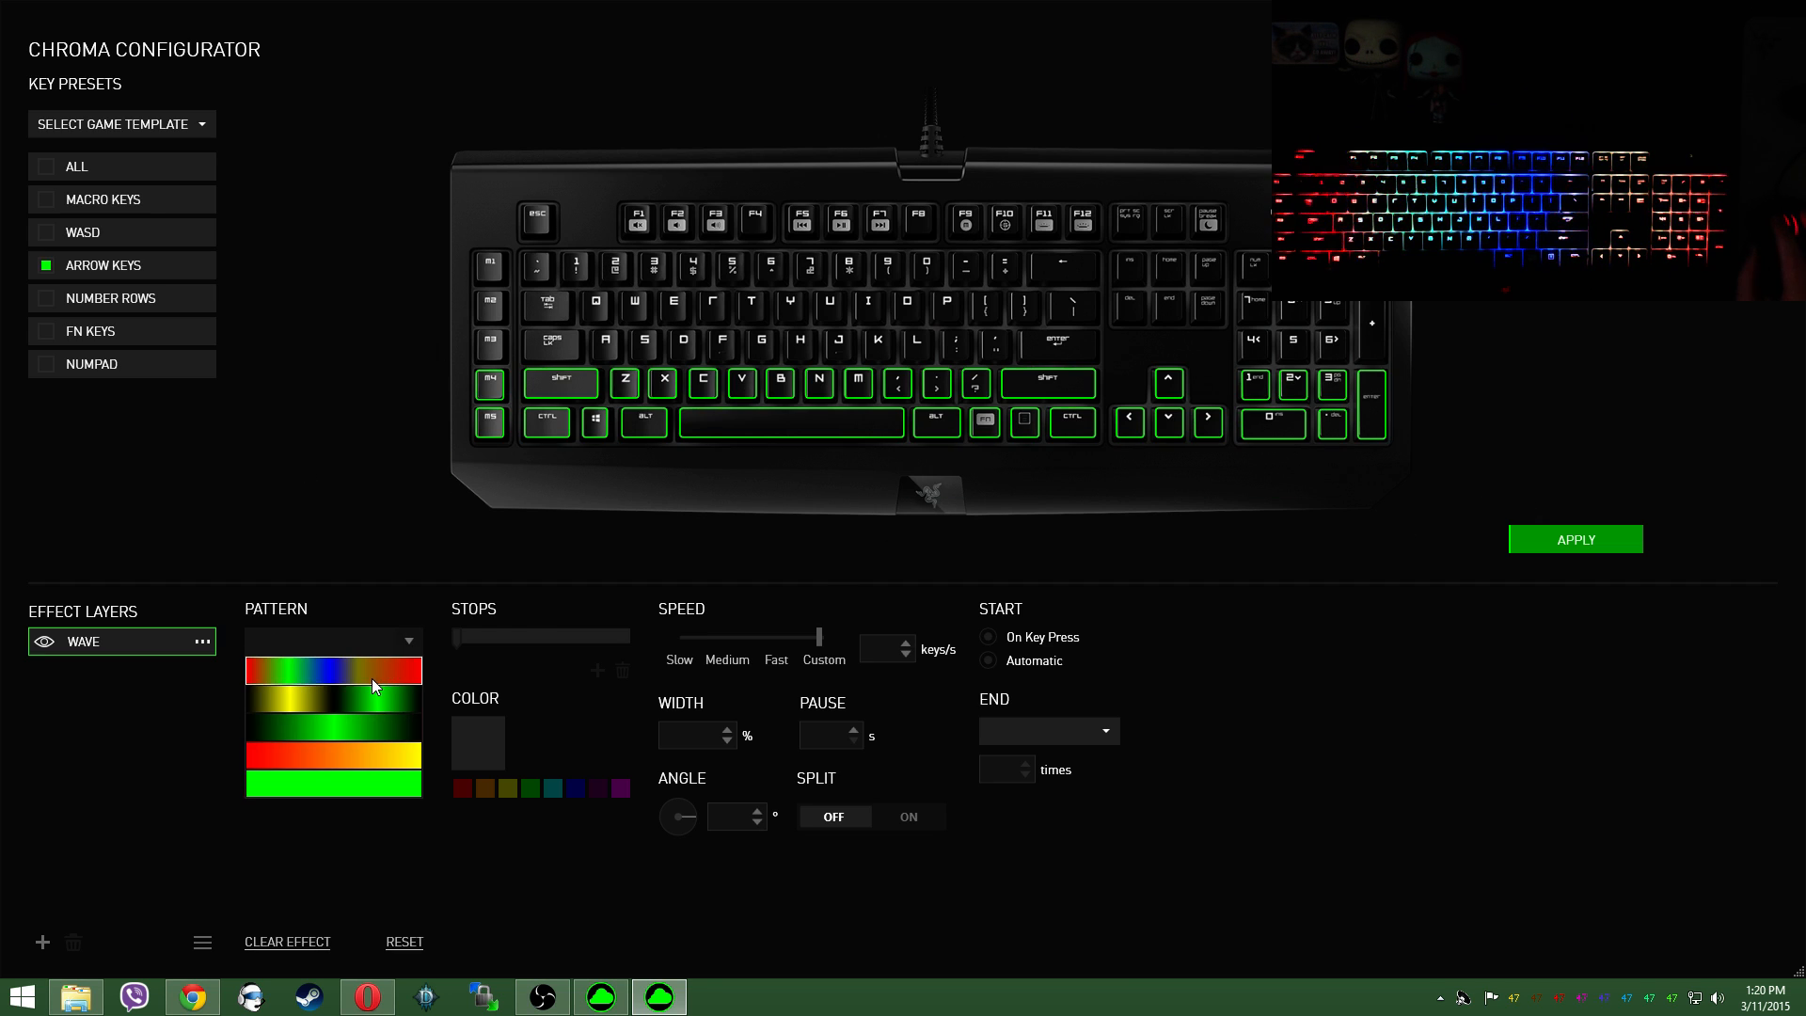
left_click(371, 675)
Step: Assign the red-green-blue spectrum wave pattern to the function key row and apply the lighting
left_click_drag(462, 246, 1459, 333)
left_click_drag(473, 210, 1219, 247)
left_click(409, 641)
left_click(354, 669)
left_click(1522, 538)
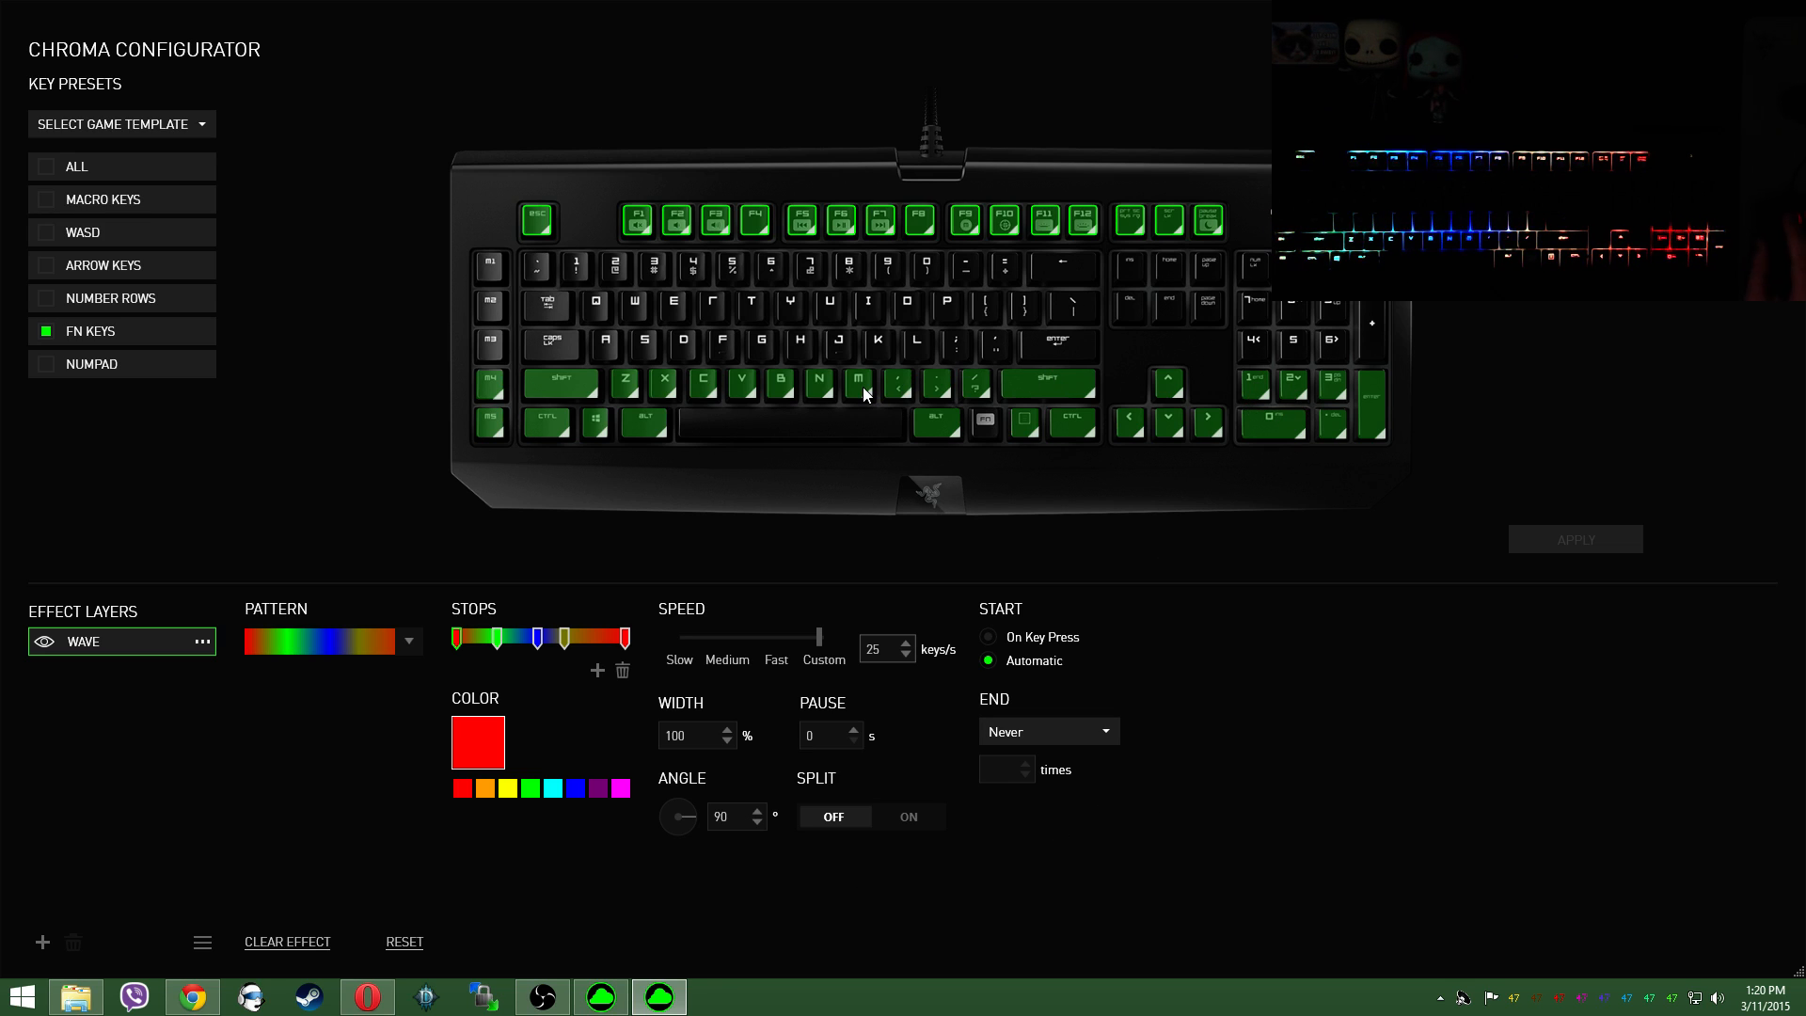
Step: Set the function key row's wave angle to 270° and apply the change
mouse_move(910, 374)
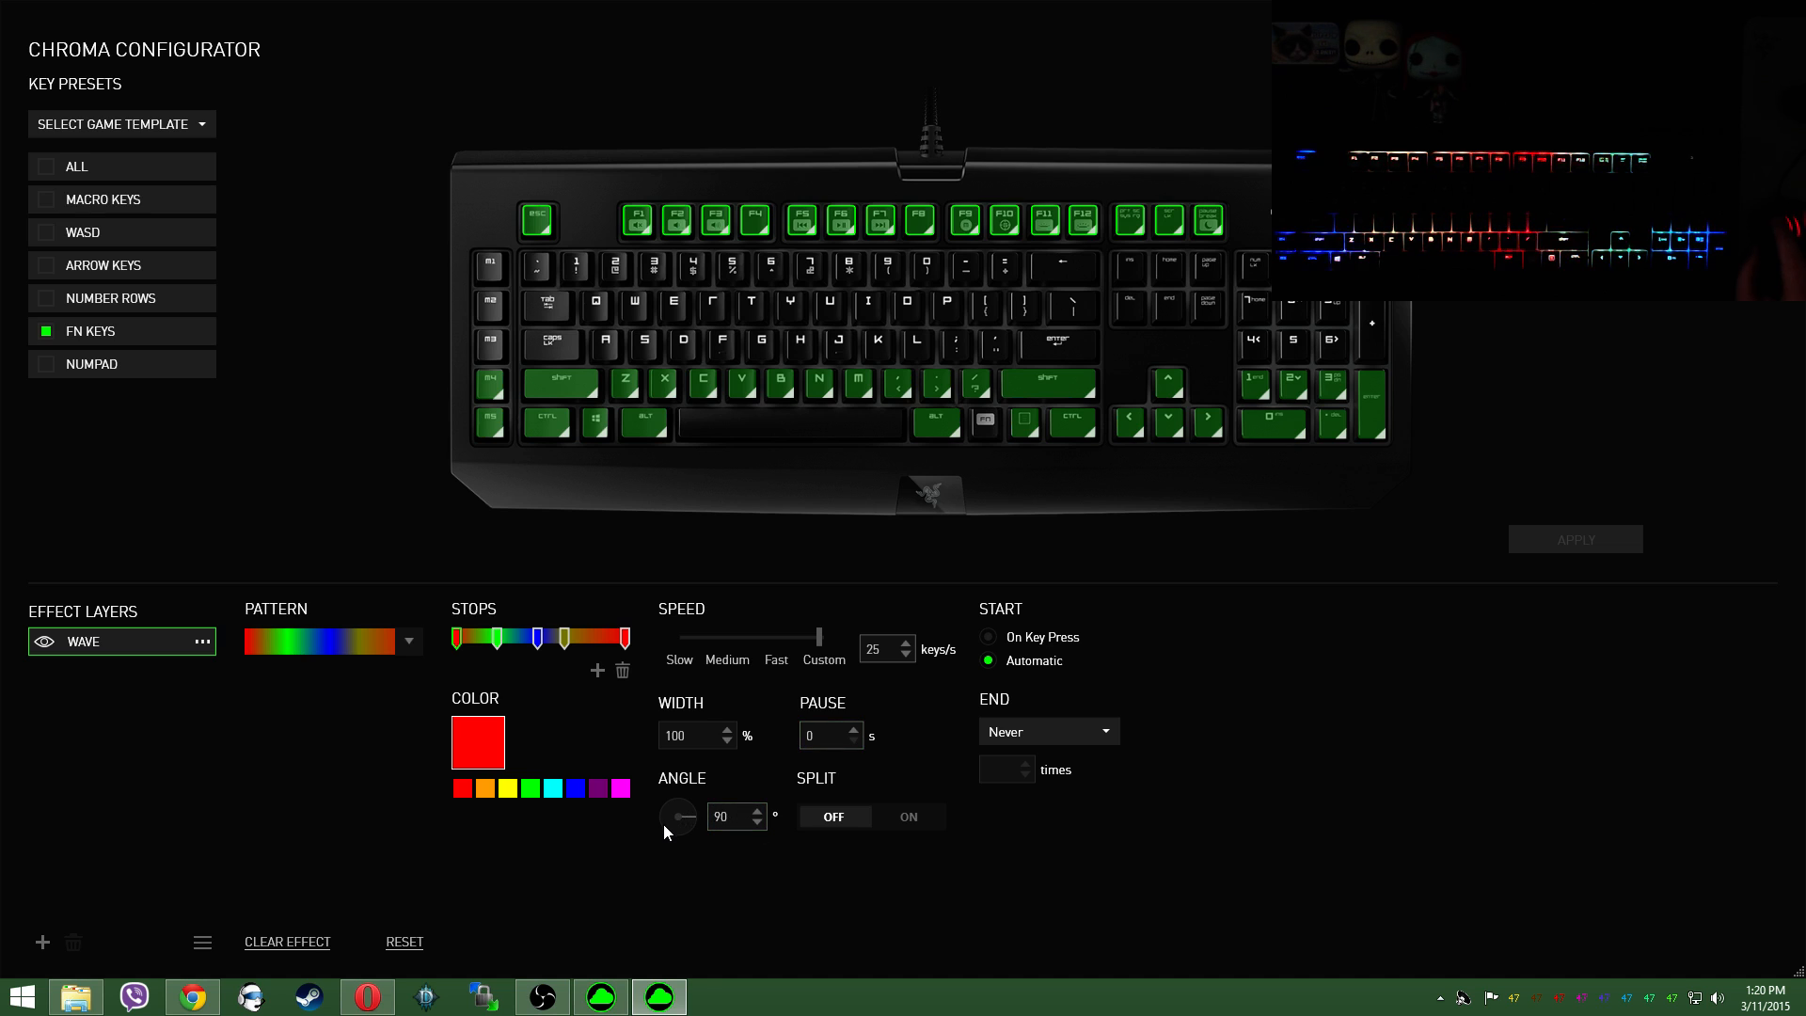
left_click_drag(663, 822, 662, 817)
left_click(758, 811)
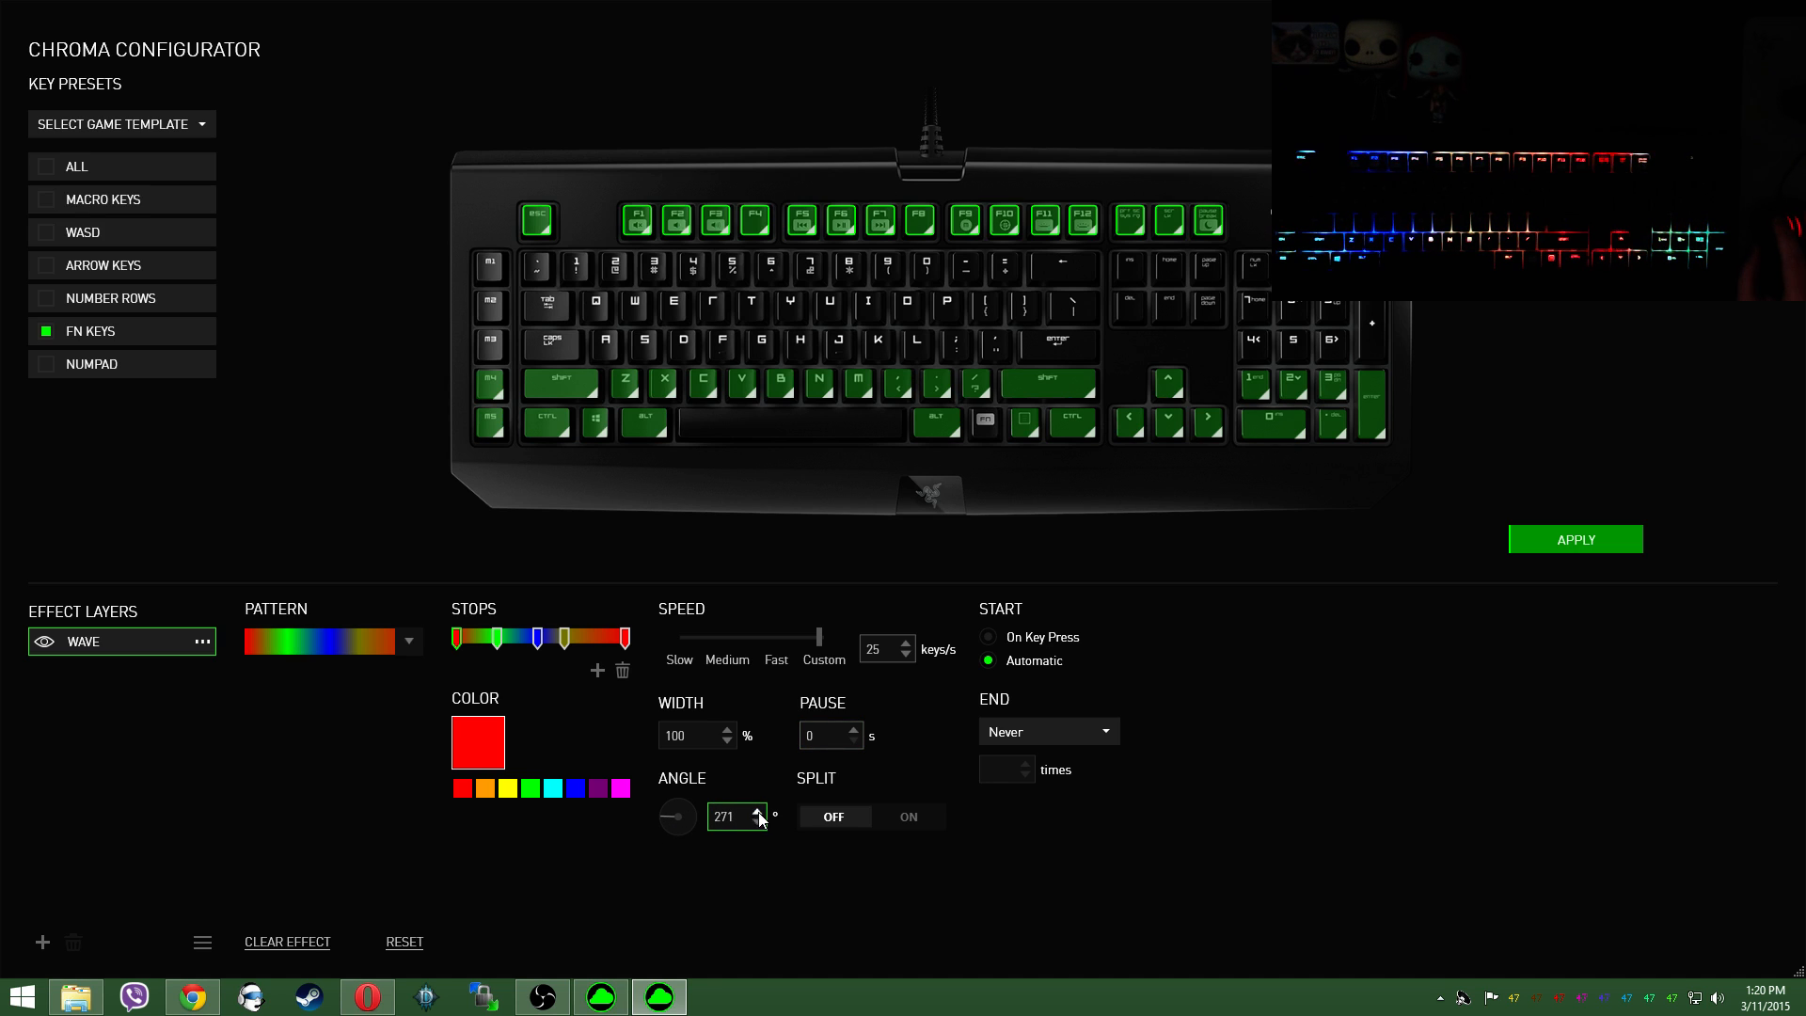
left_click(1585, 538)
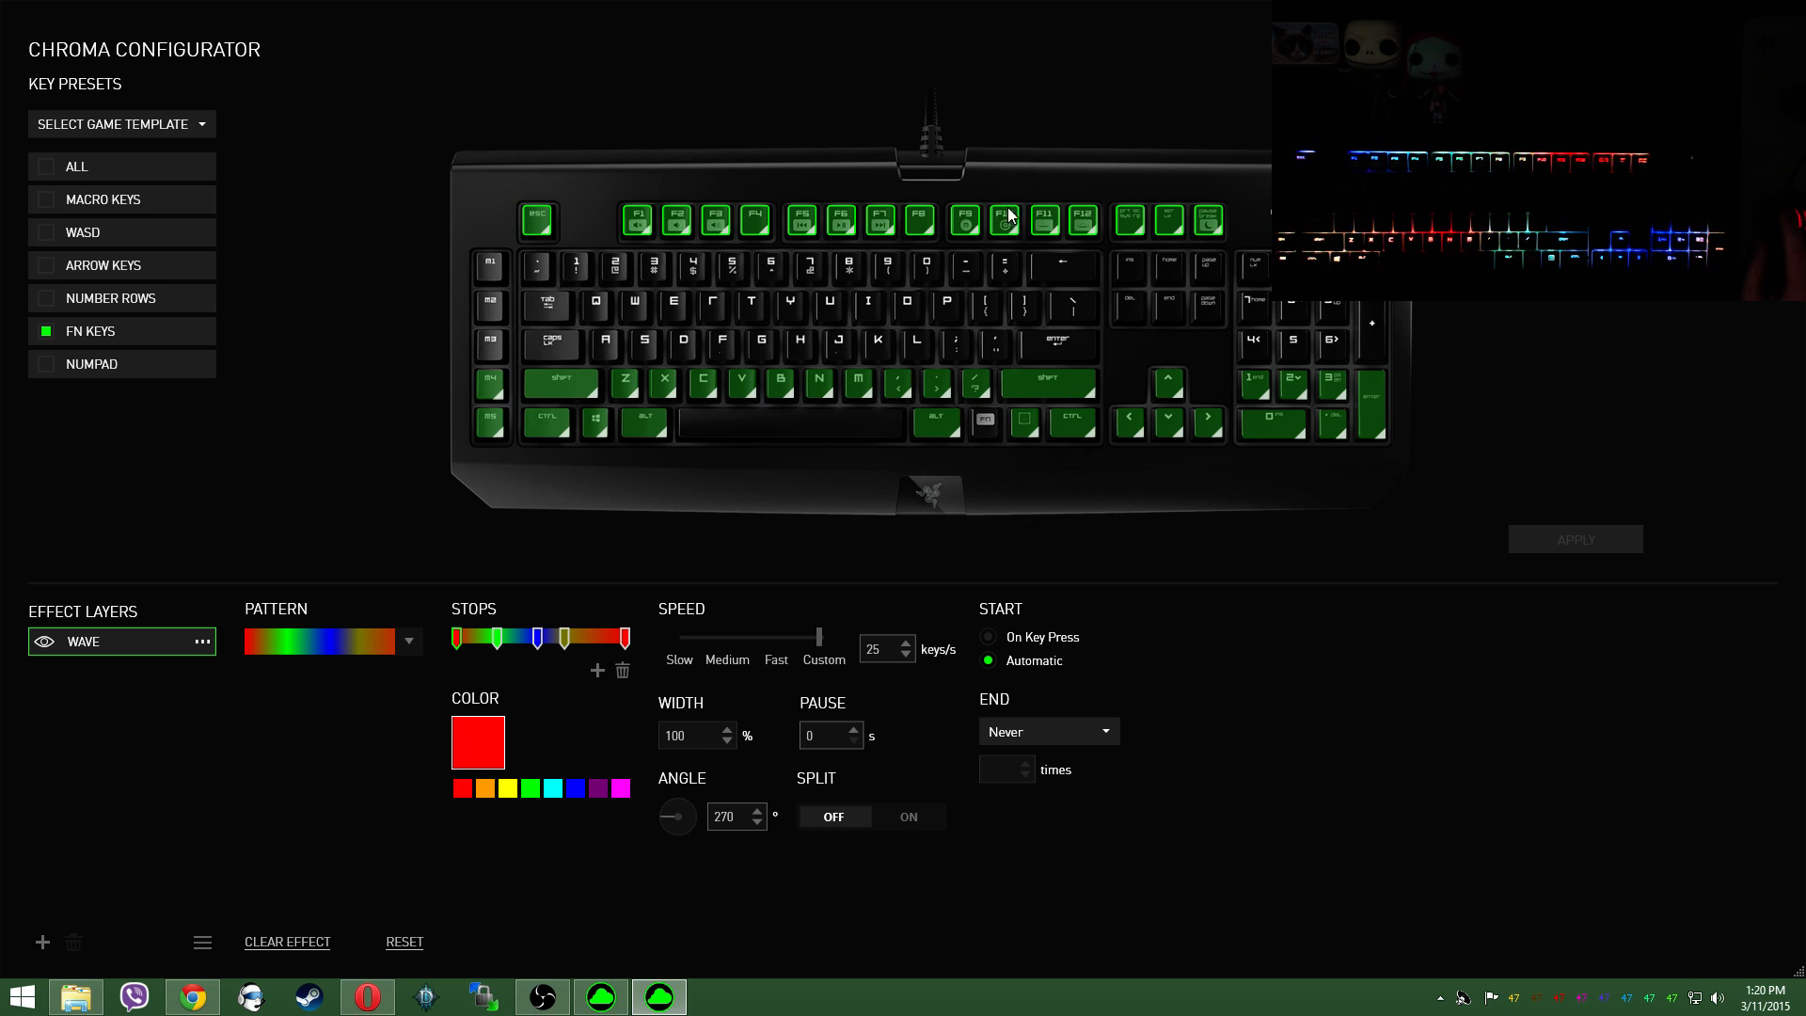
Step: Change the function key row's wave to the black, yellow and green pattern and apply it
left_click(409, 642)
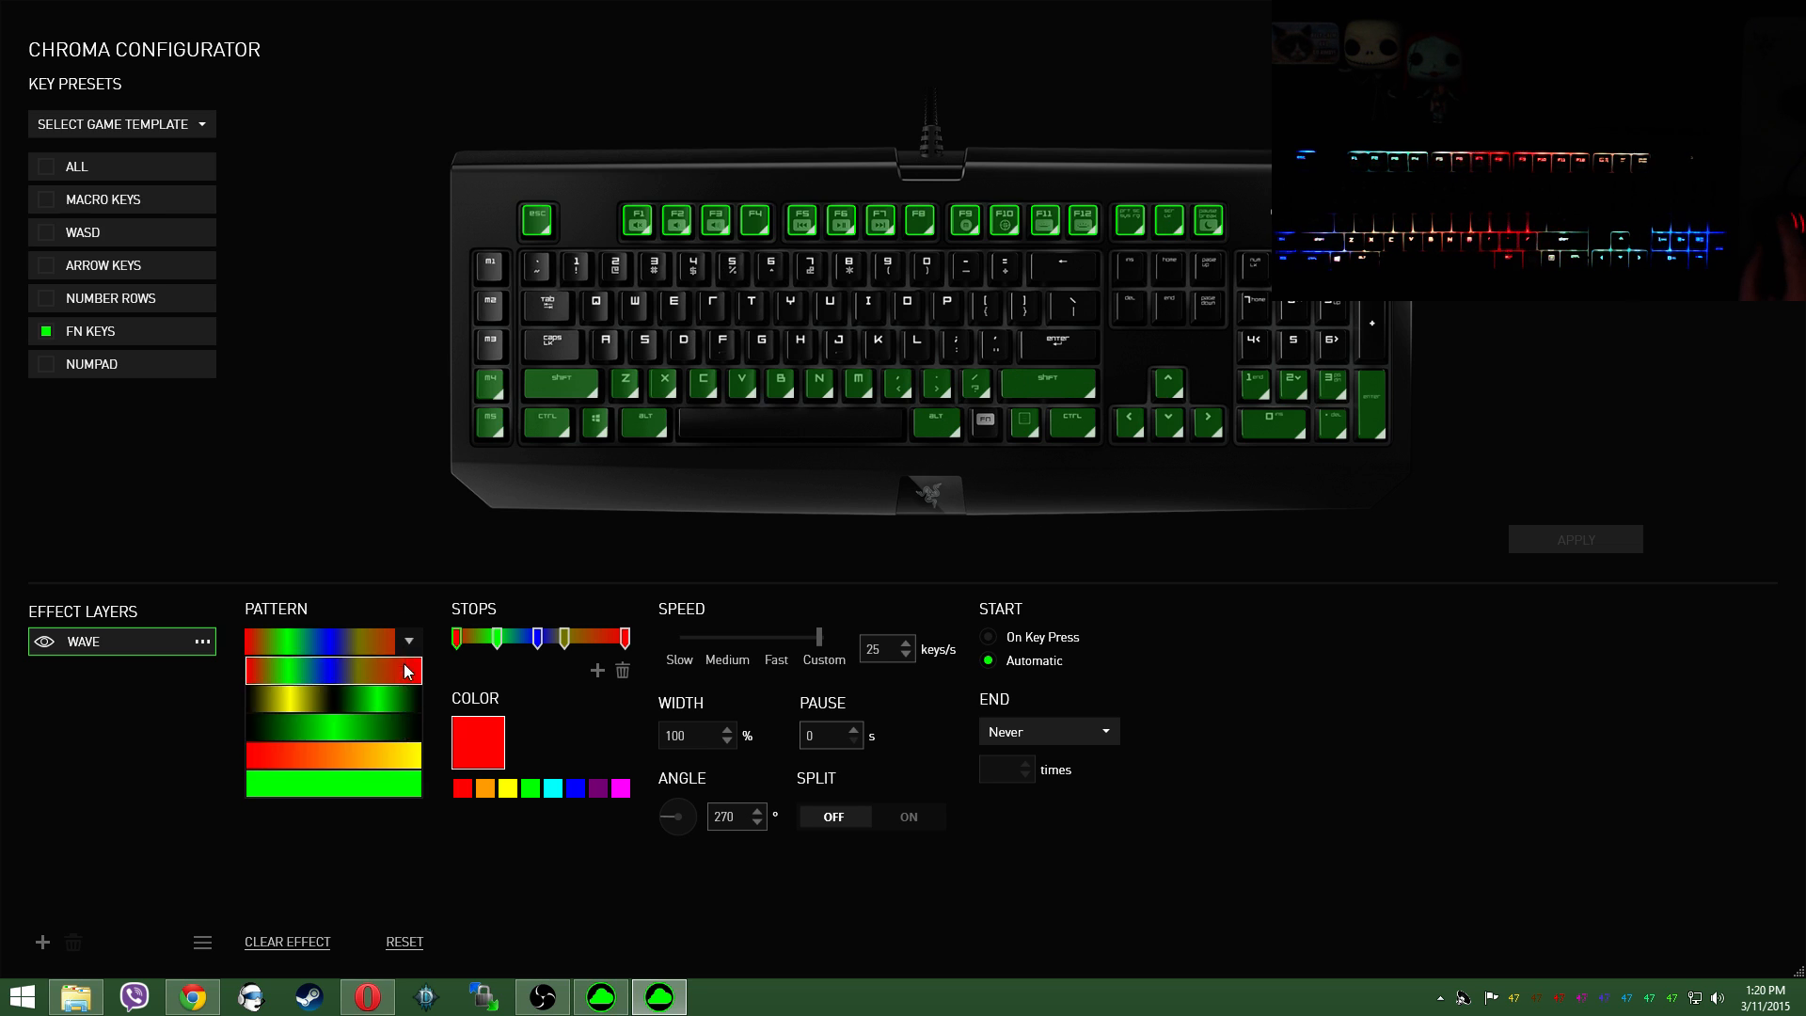
left_click(393, 720)
left_click(1571, 538)
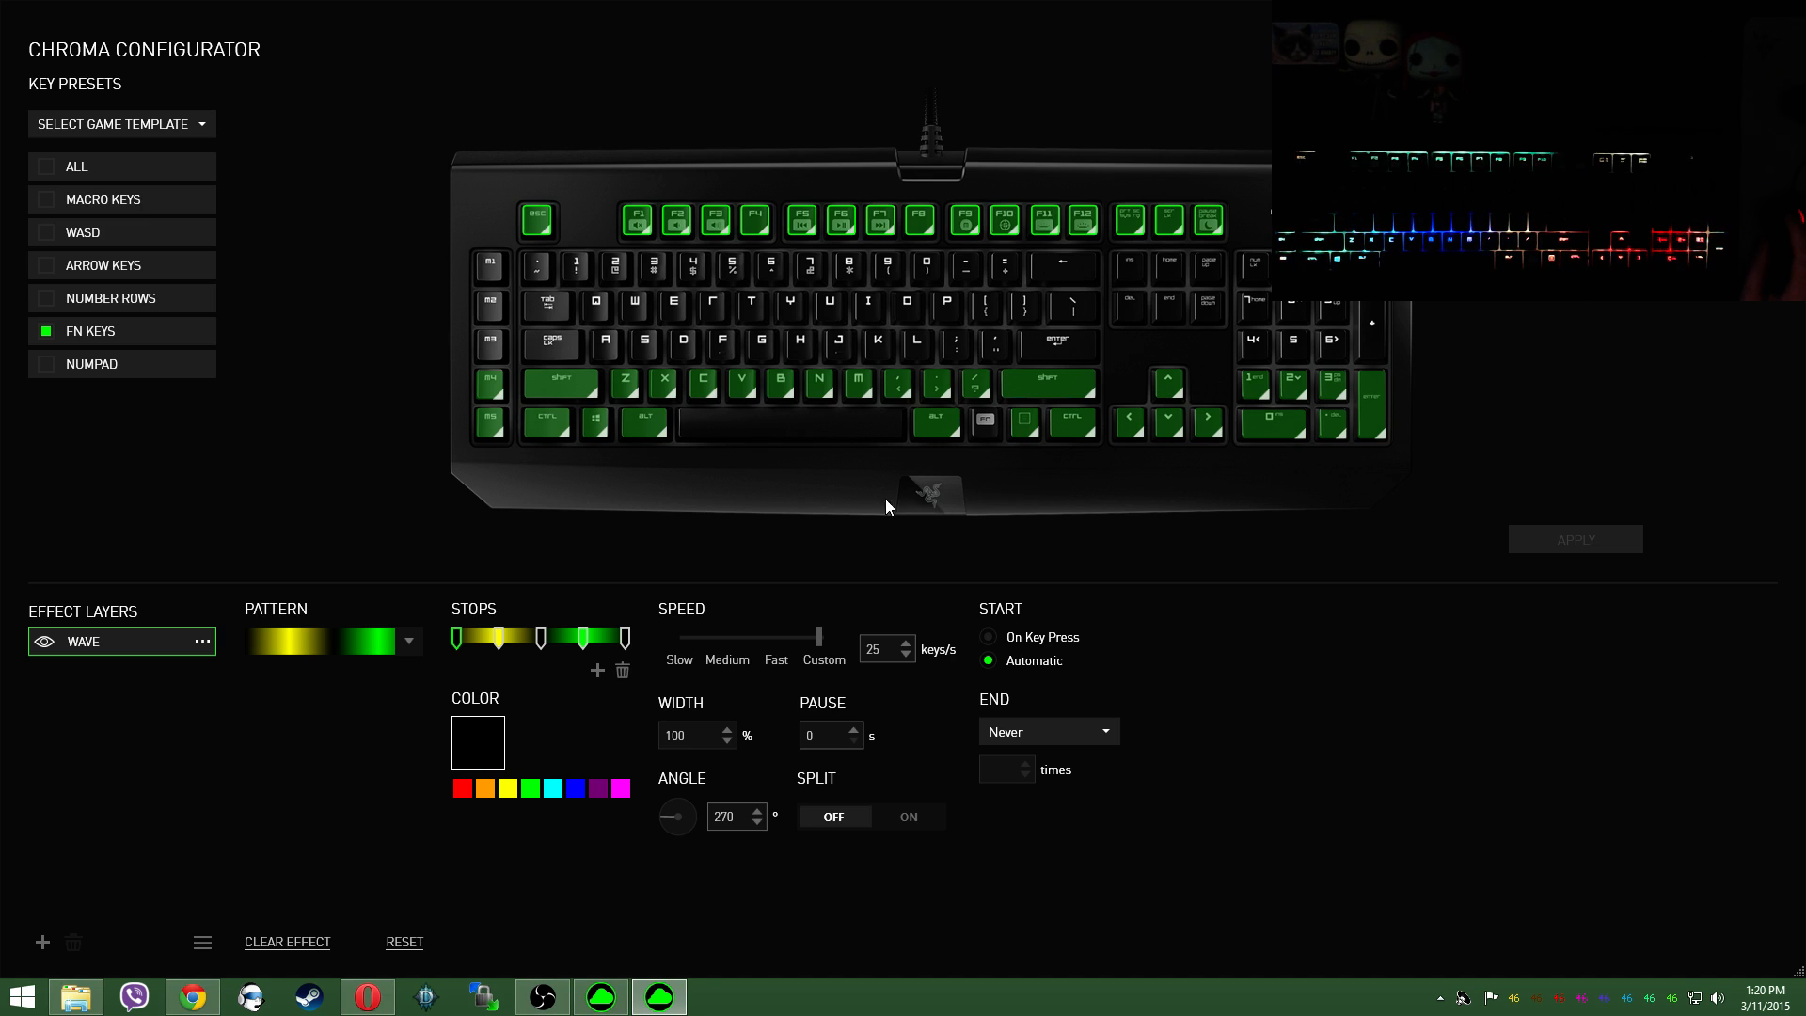
Step: Reselect the yellow and green pattern for the function key row, change its middle stop to blue, and apply it
left_click(410, 640)
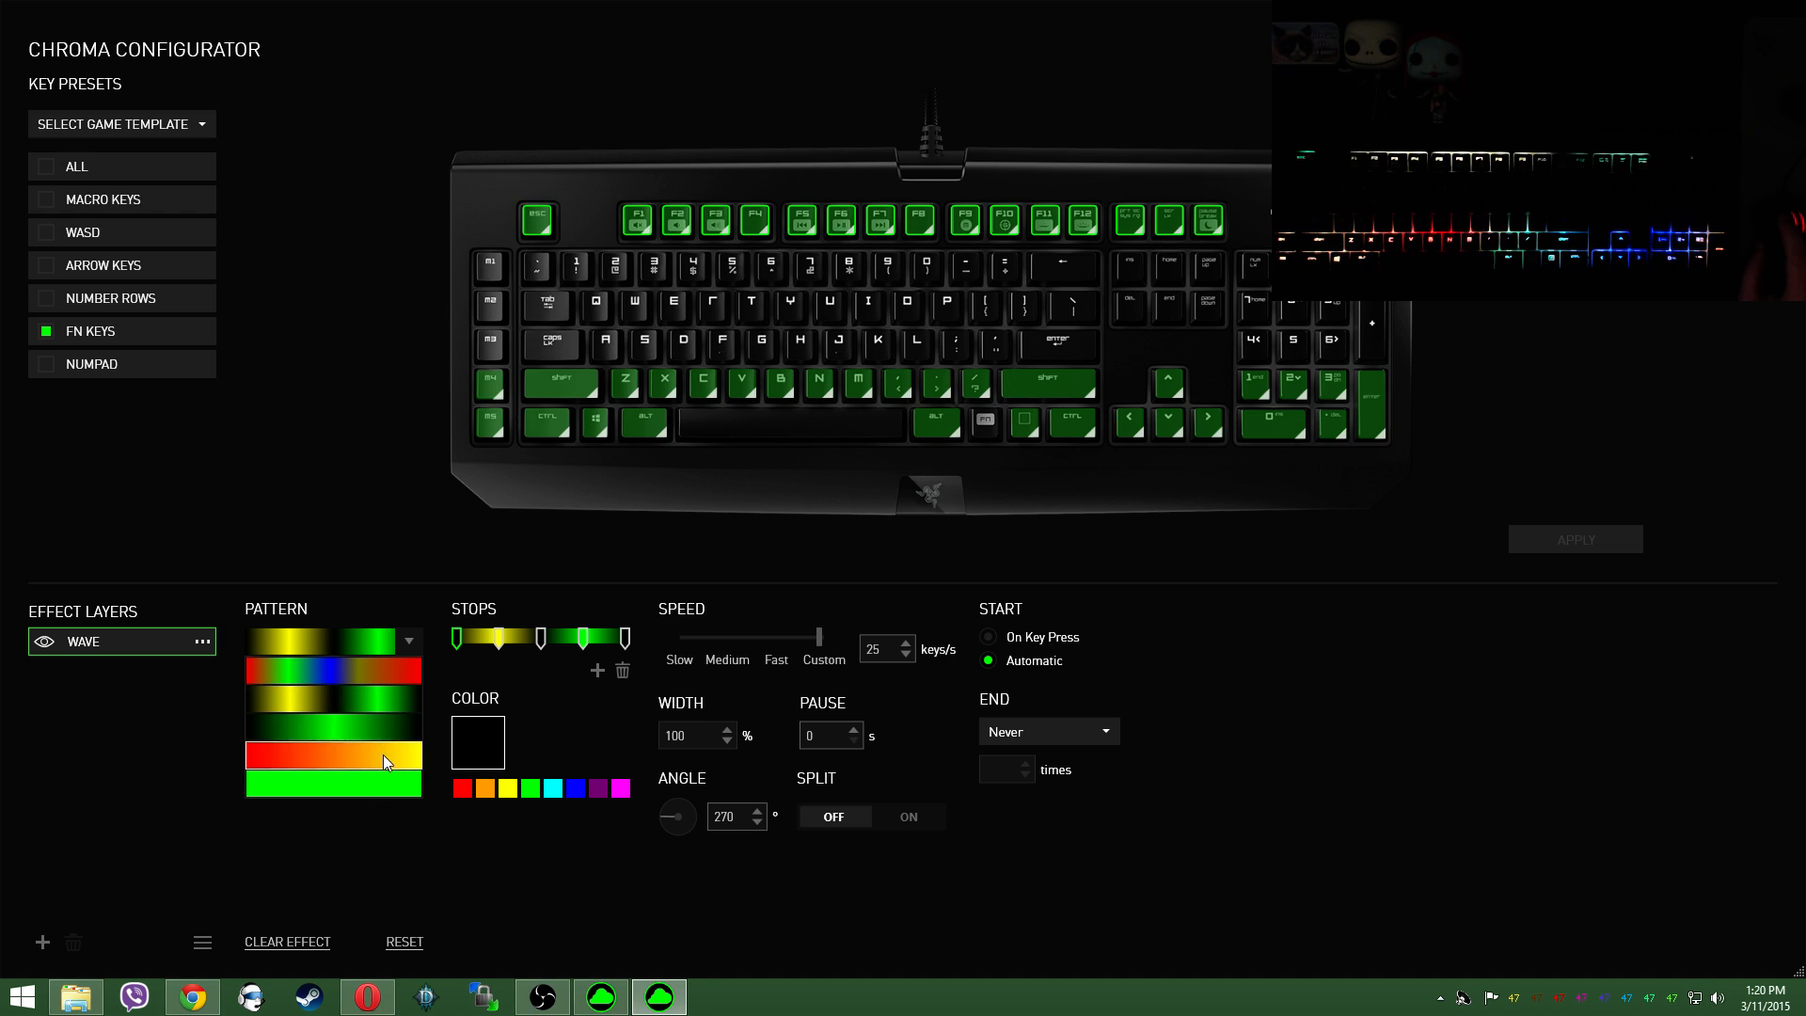
left_click(391, 672)
left_click(403, 639)
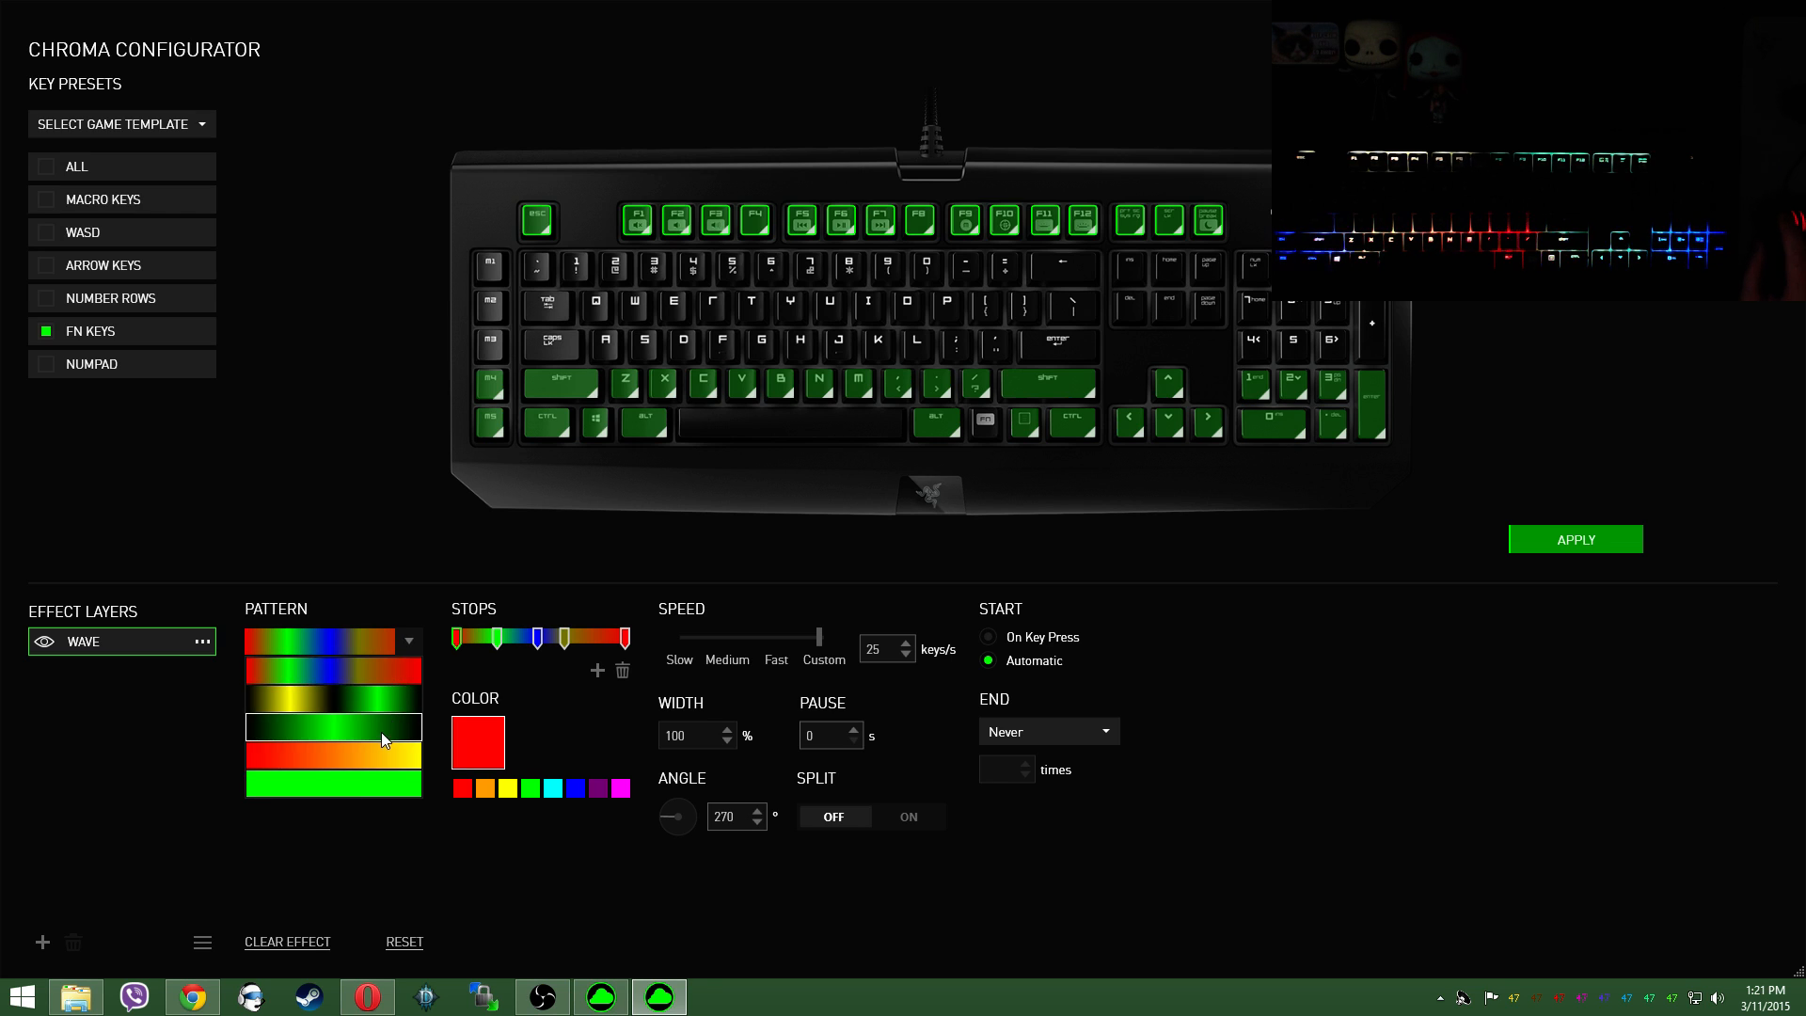
left_click(391, 701)
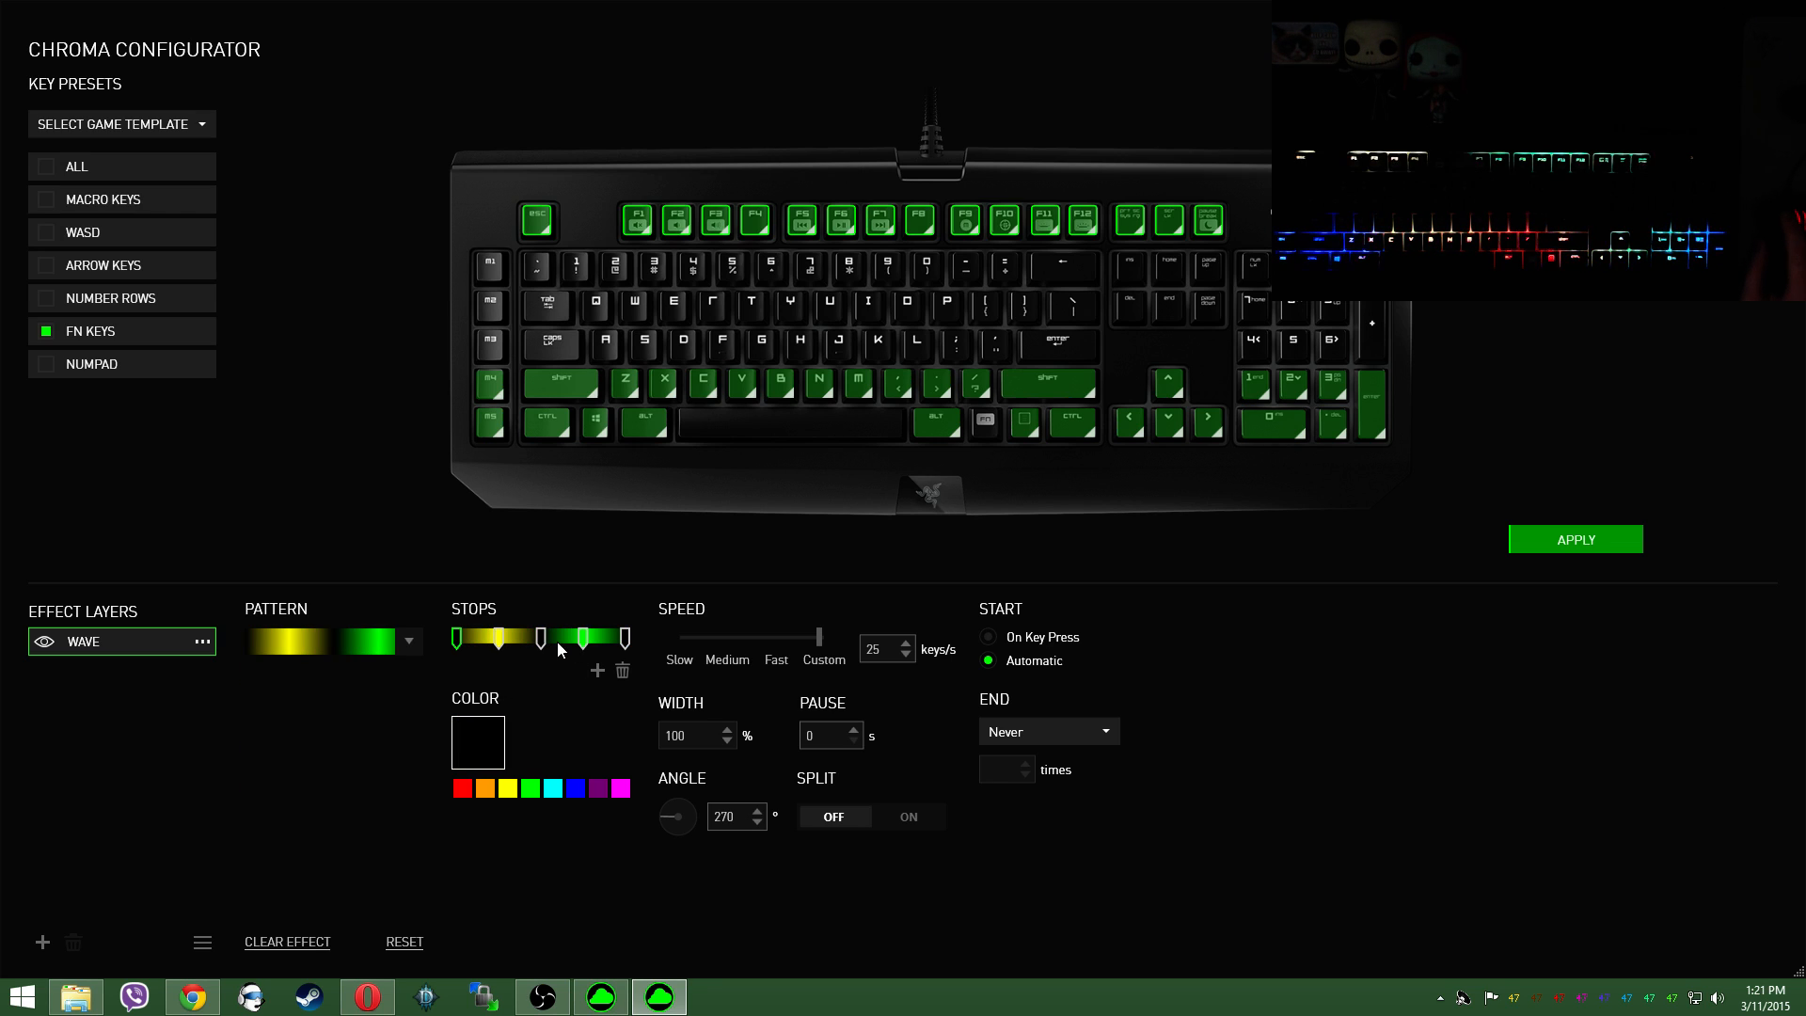
left_click(575, 788)
left_click(1530, 543)
Step: View the list of wave patterns, including the customized one, and close it without choosing another
left_click(406, 640)
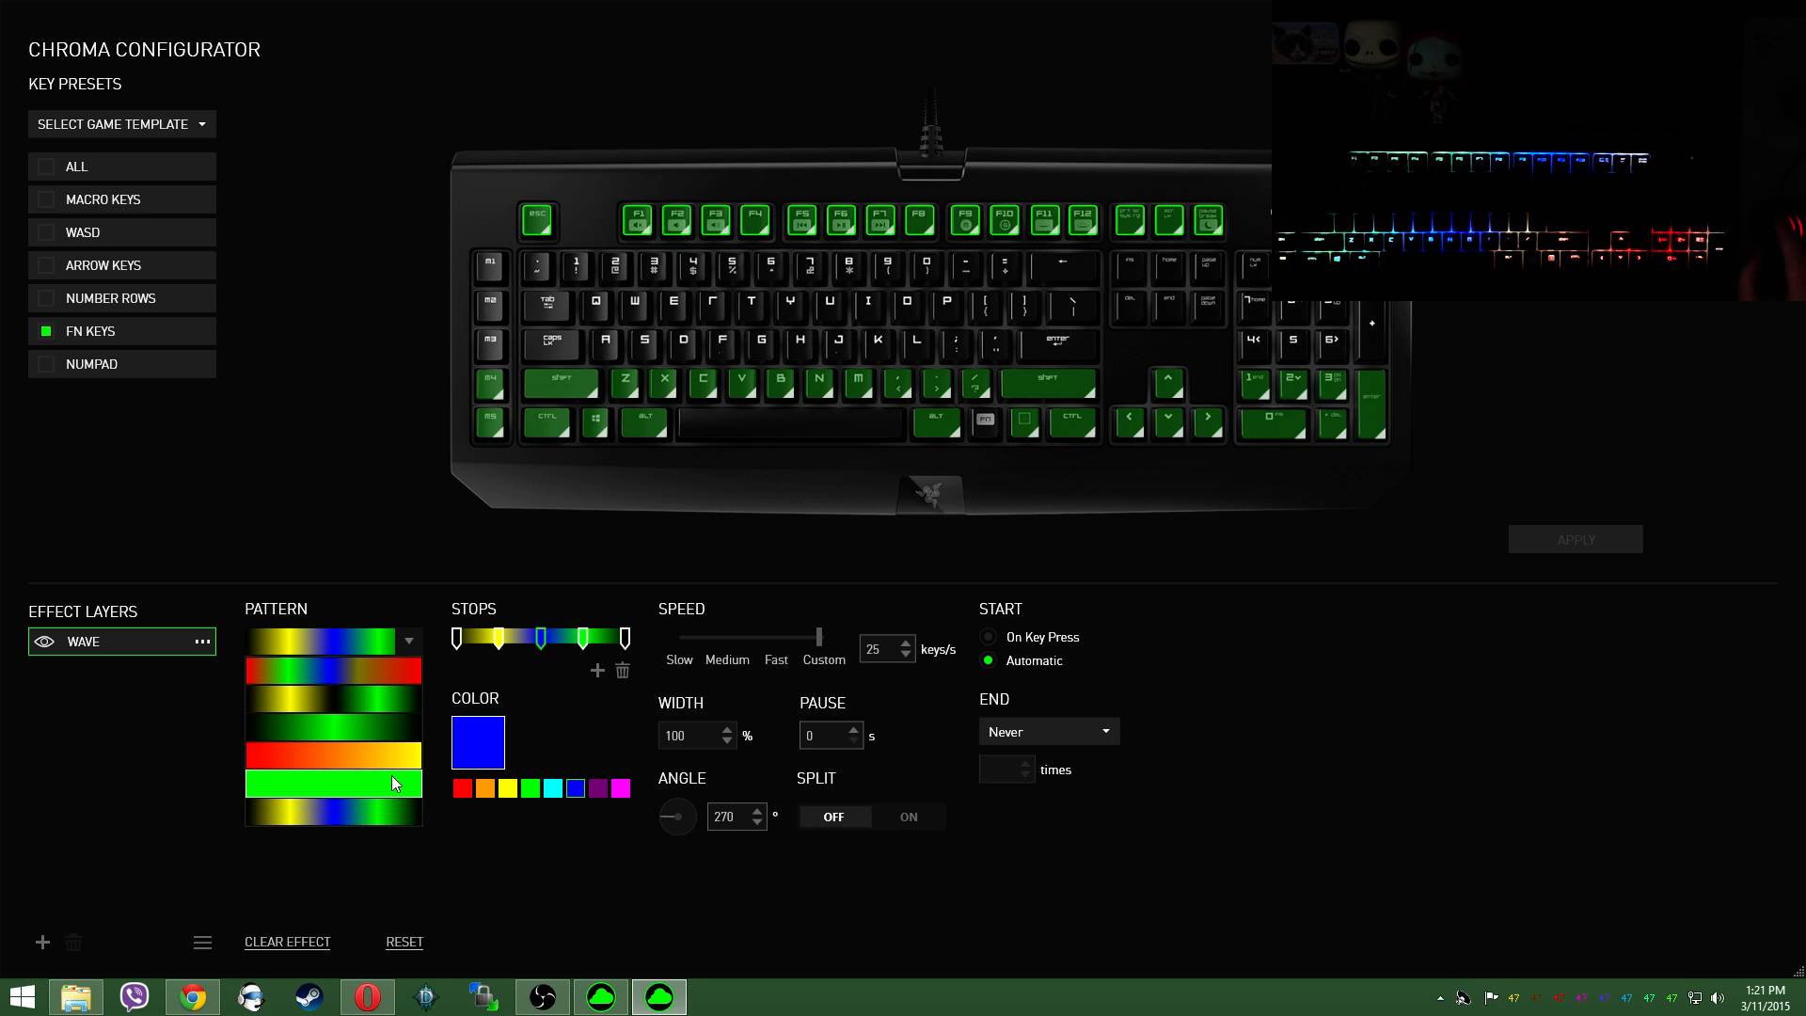
left_click(828, 458)
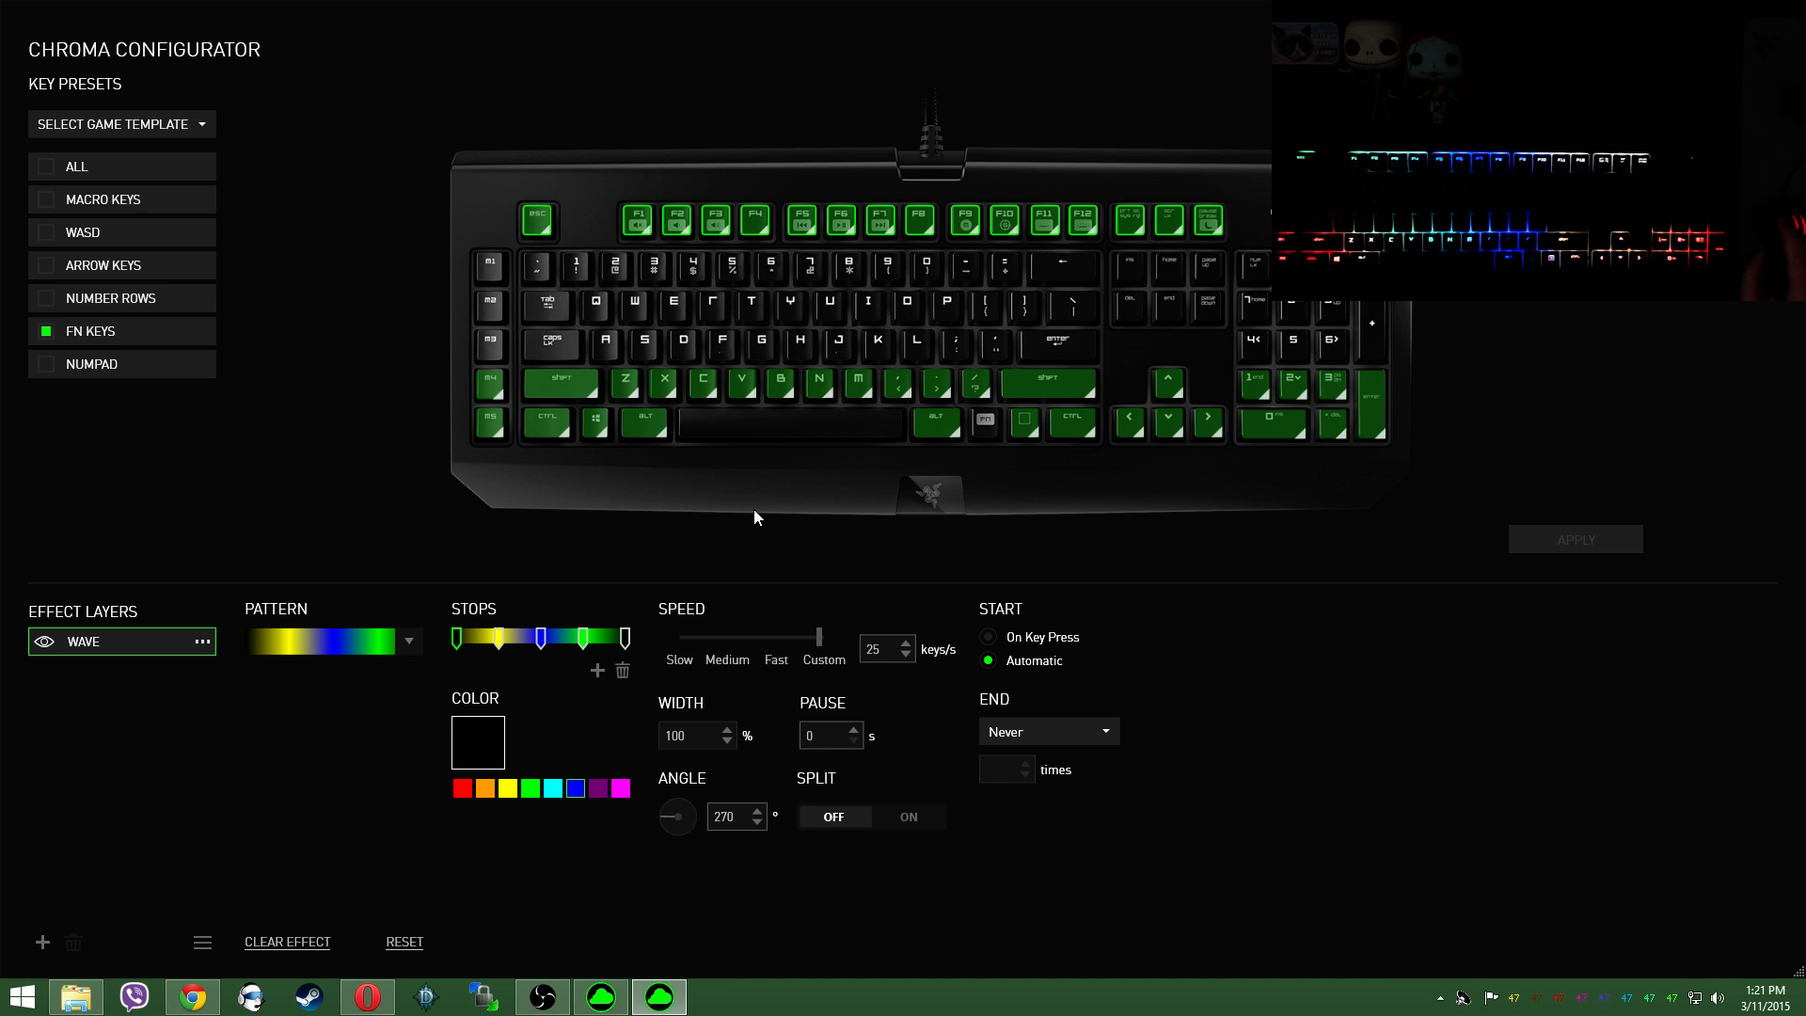
Step: Switch the function key row's wave to the red, green and blue pattern, move its olive stop closer to the final red stop, and apply
left_click(408, 641)
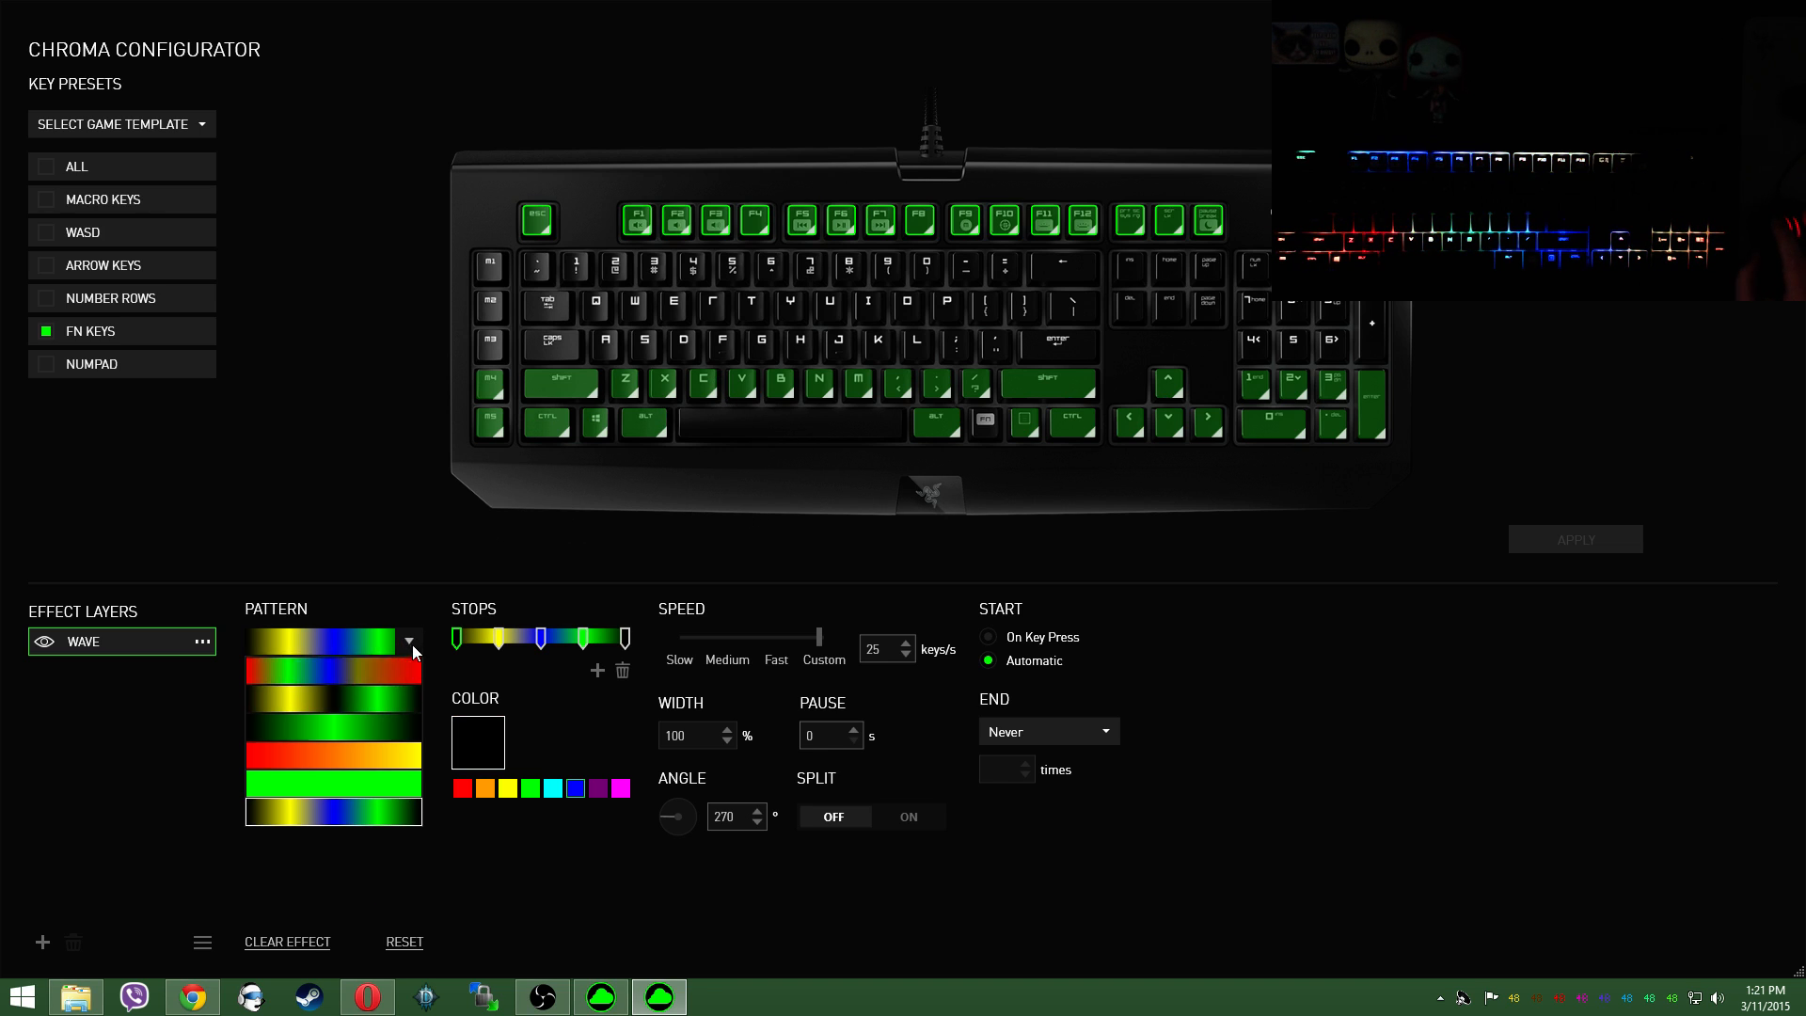
left_click(329, 673)
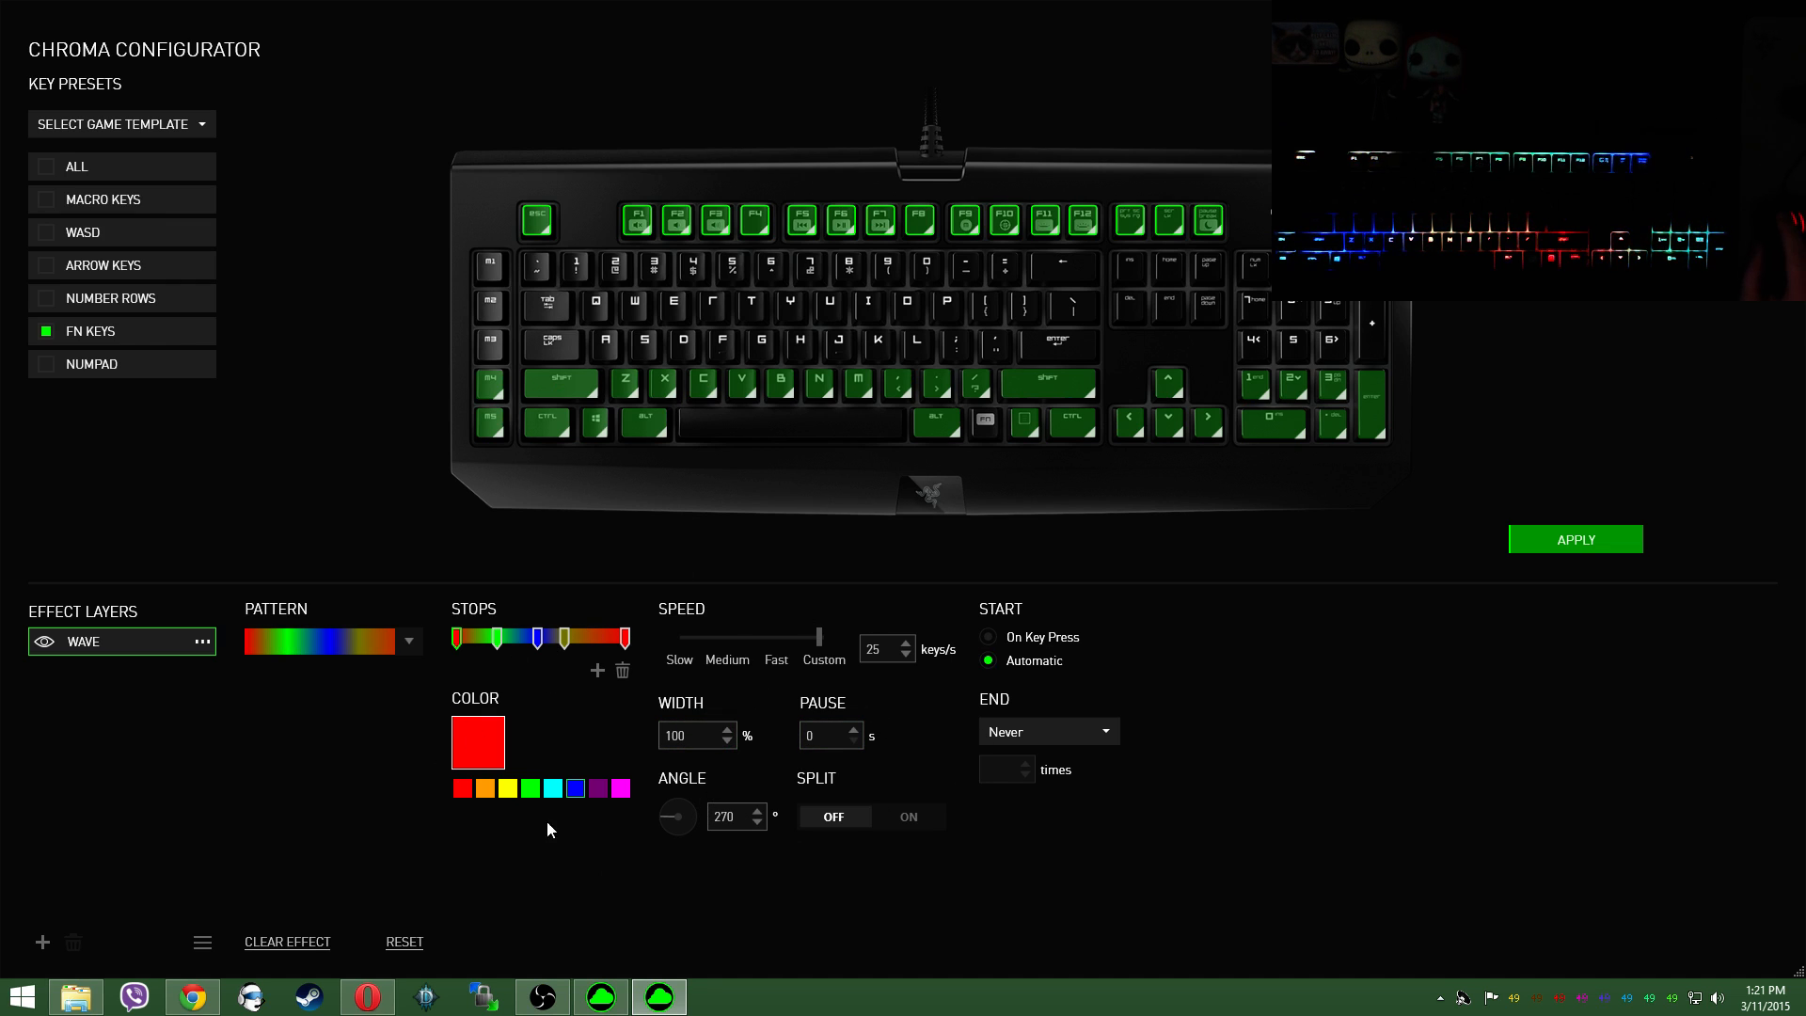
left_click_drag(566, 640, 590, 640)
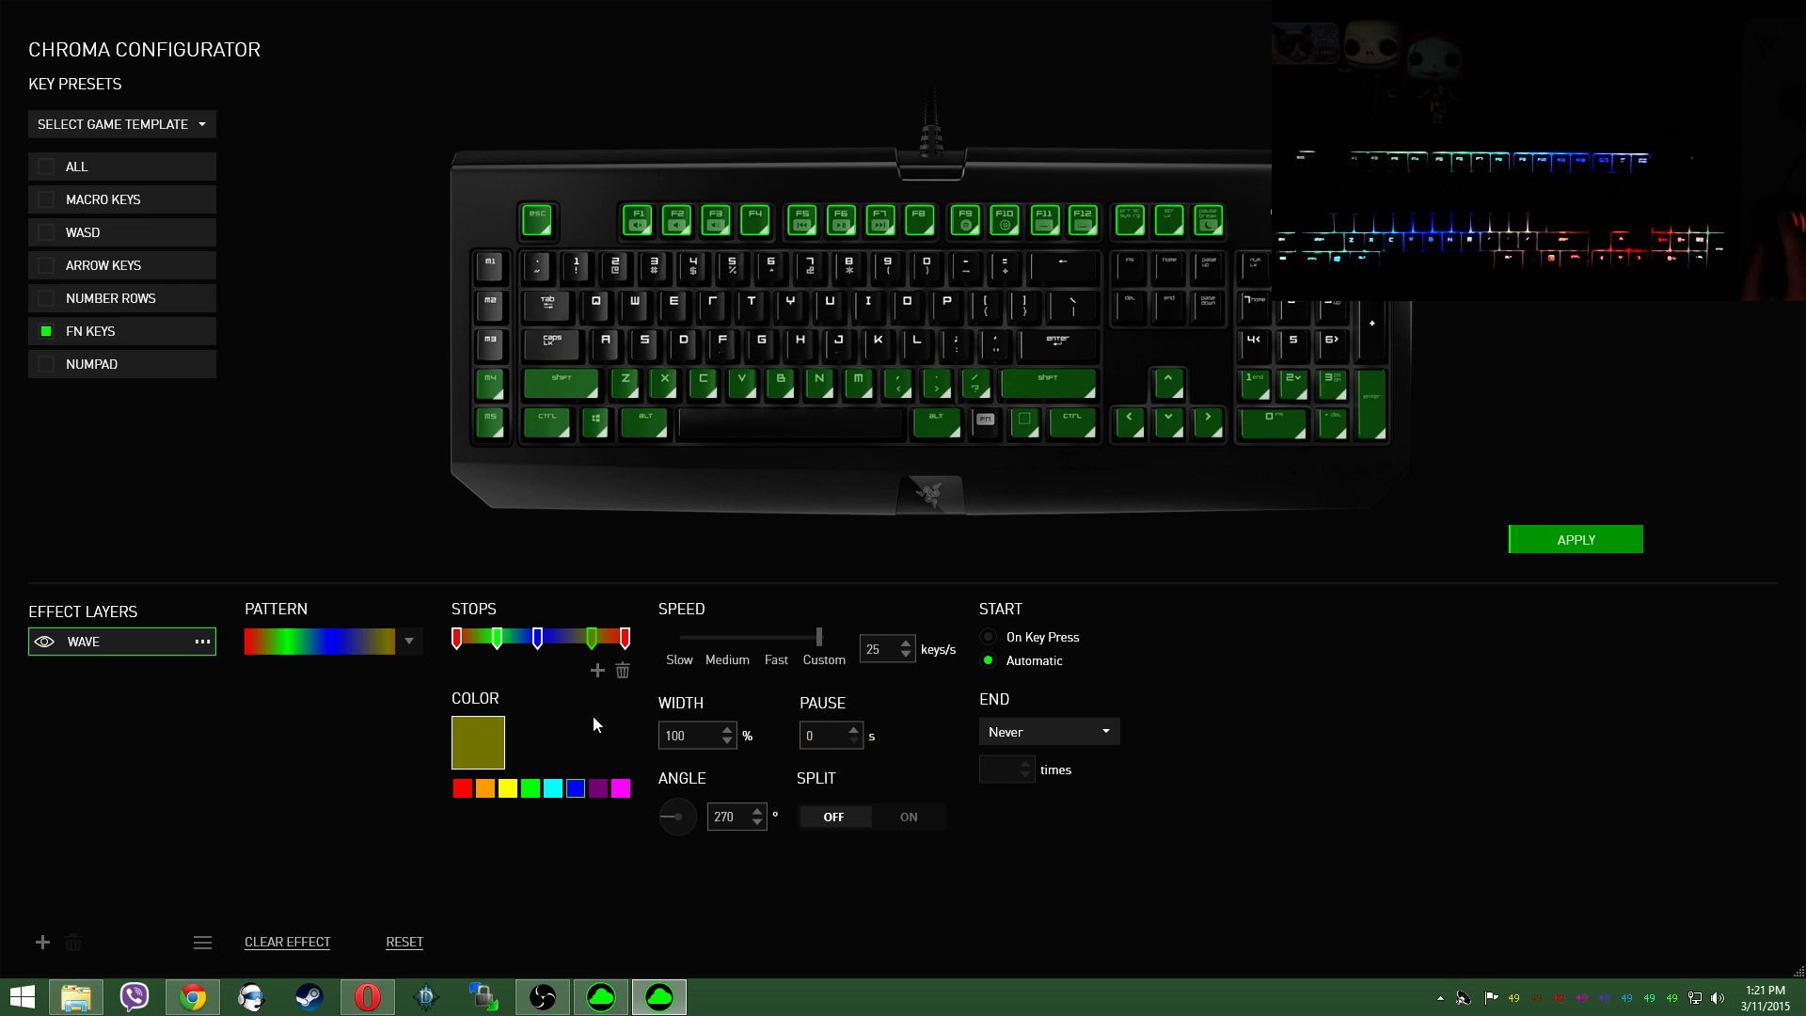
left_click(1523, 534)
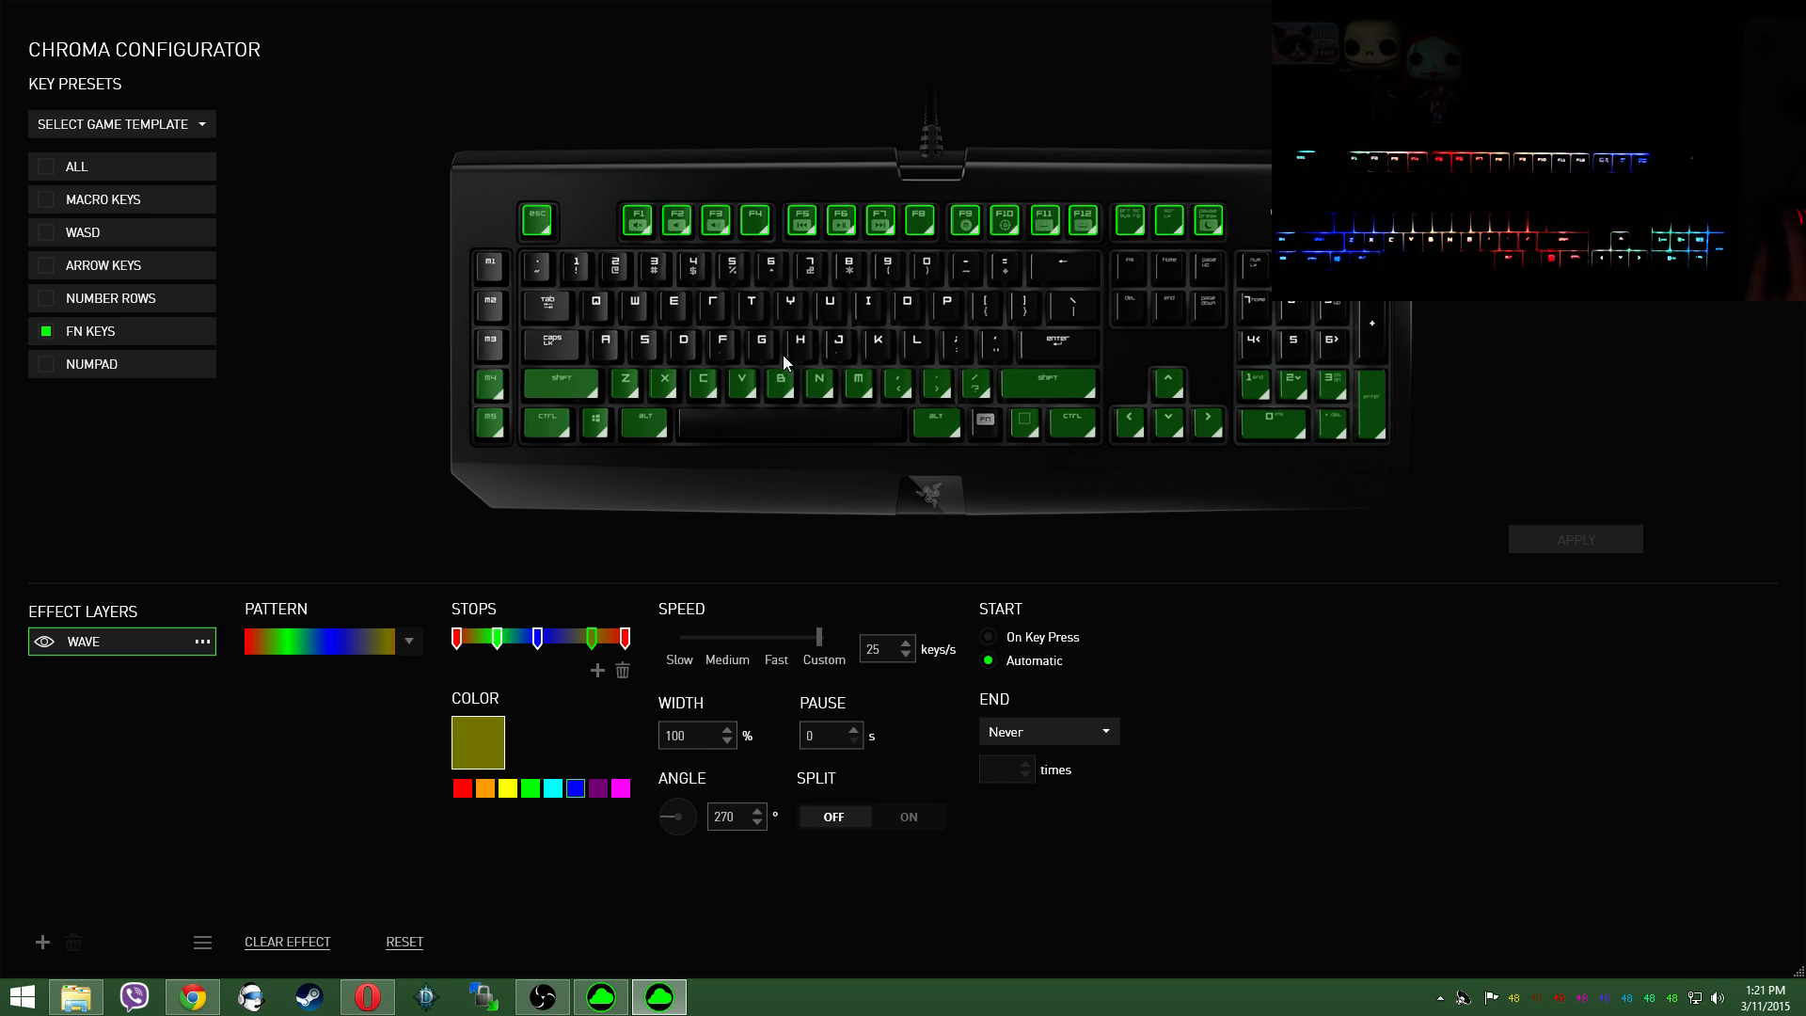
Step: Give the Tab-to-backslash key row, including its numpad keys, the red, green and blue wave pattern at 50% width and apply it
left_click_drag(875, 323, 1467, 334)
left_click(409, 644)
left_click(407, 669)
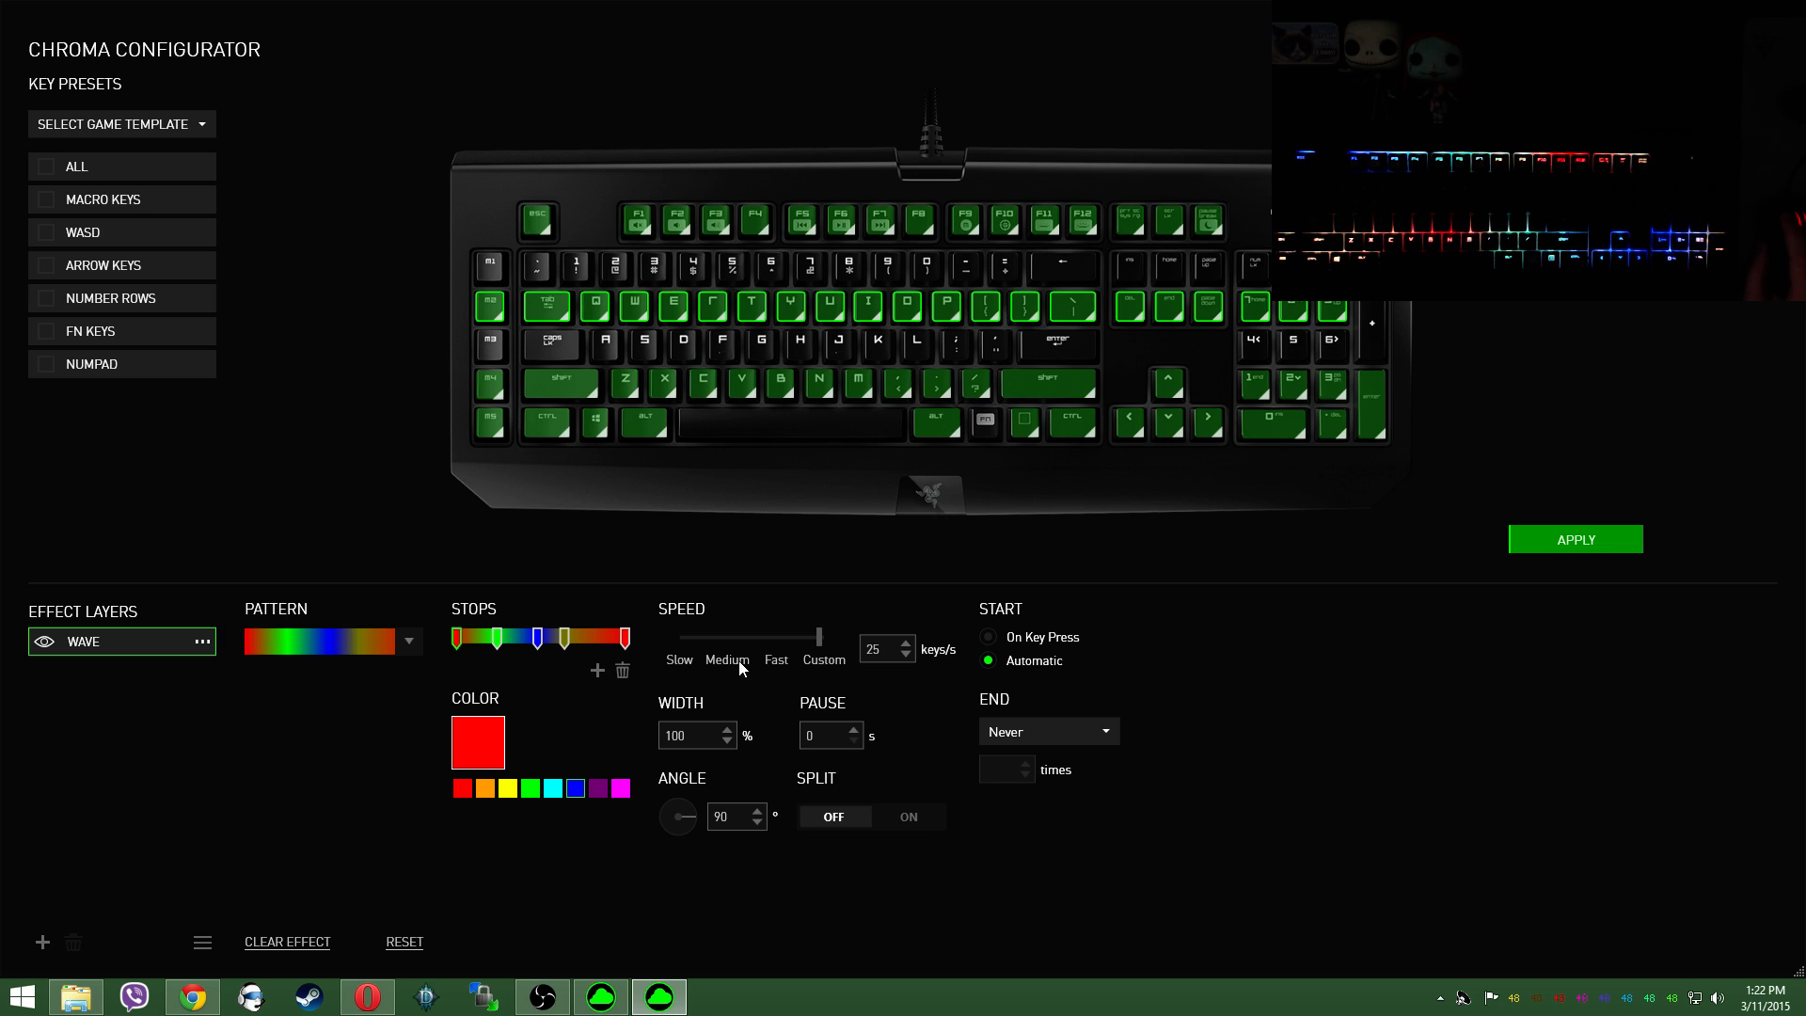
left_click(731, 731)
left_click(729, 743)
left_click(728, 743)
left_click(1537, 546)
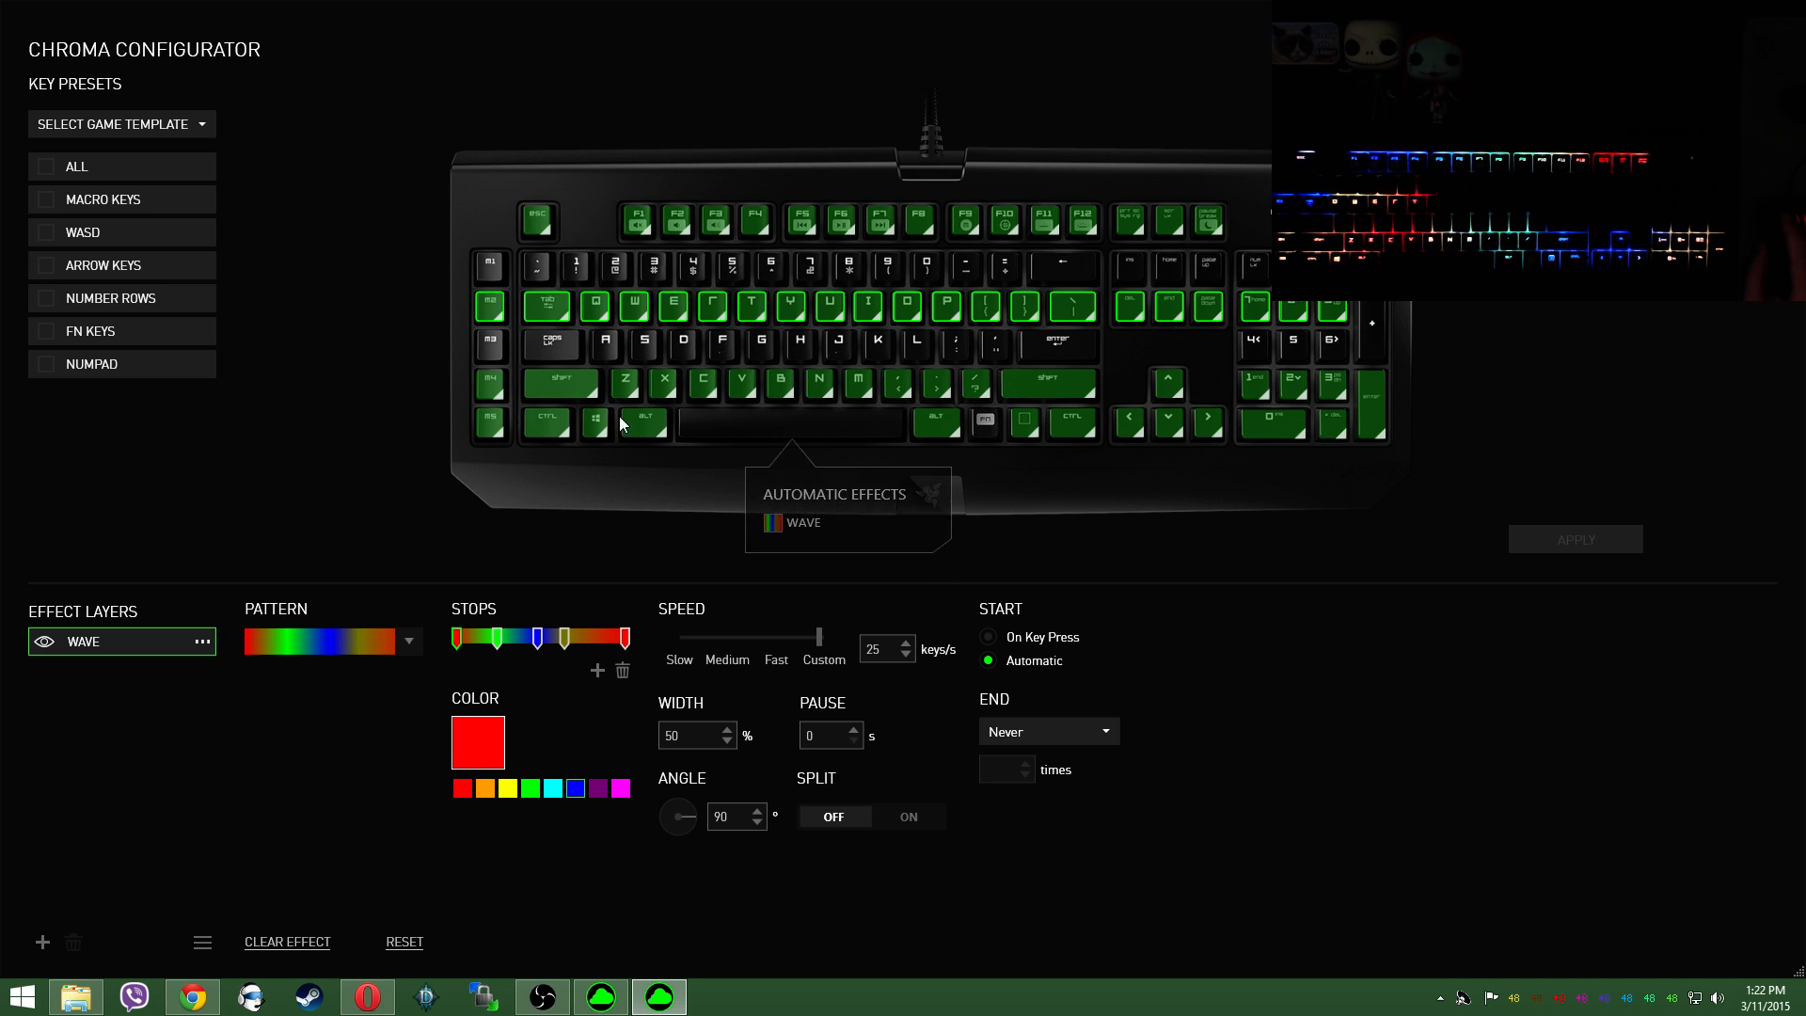
Step: Give the Caps Lock-to-Enter key row, including its numpad keys, the yellow and green wave pattern at a 229° angle and apply it
left_click_drag(443, 329, 1495, 363)
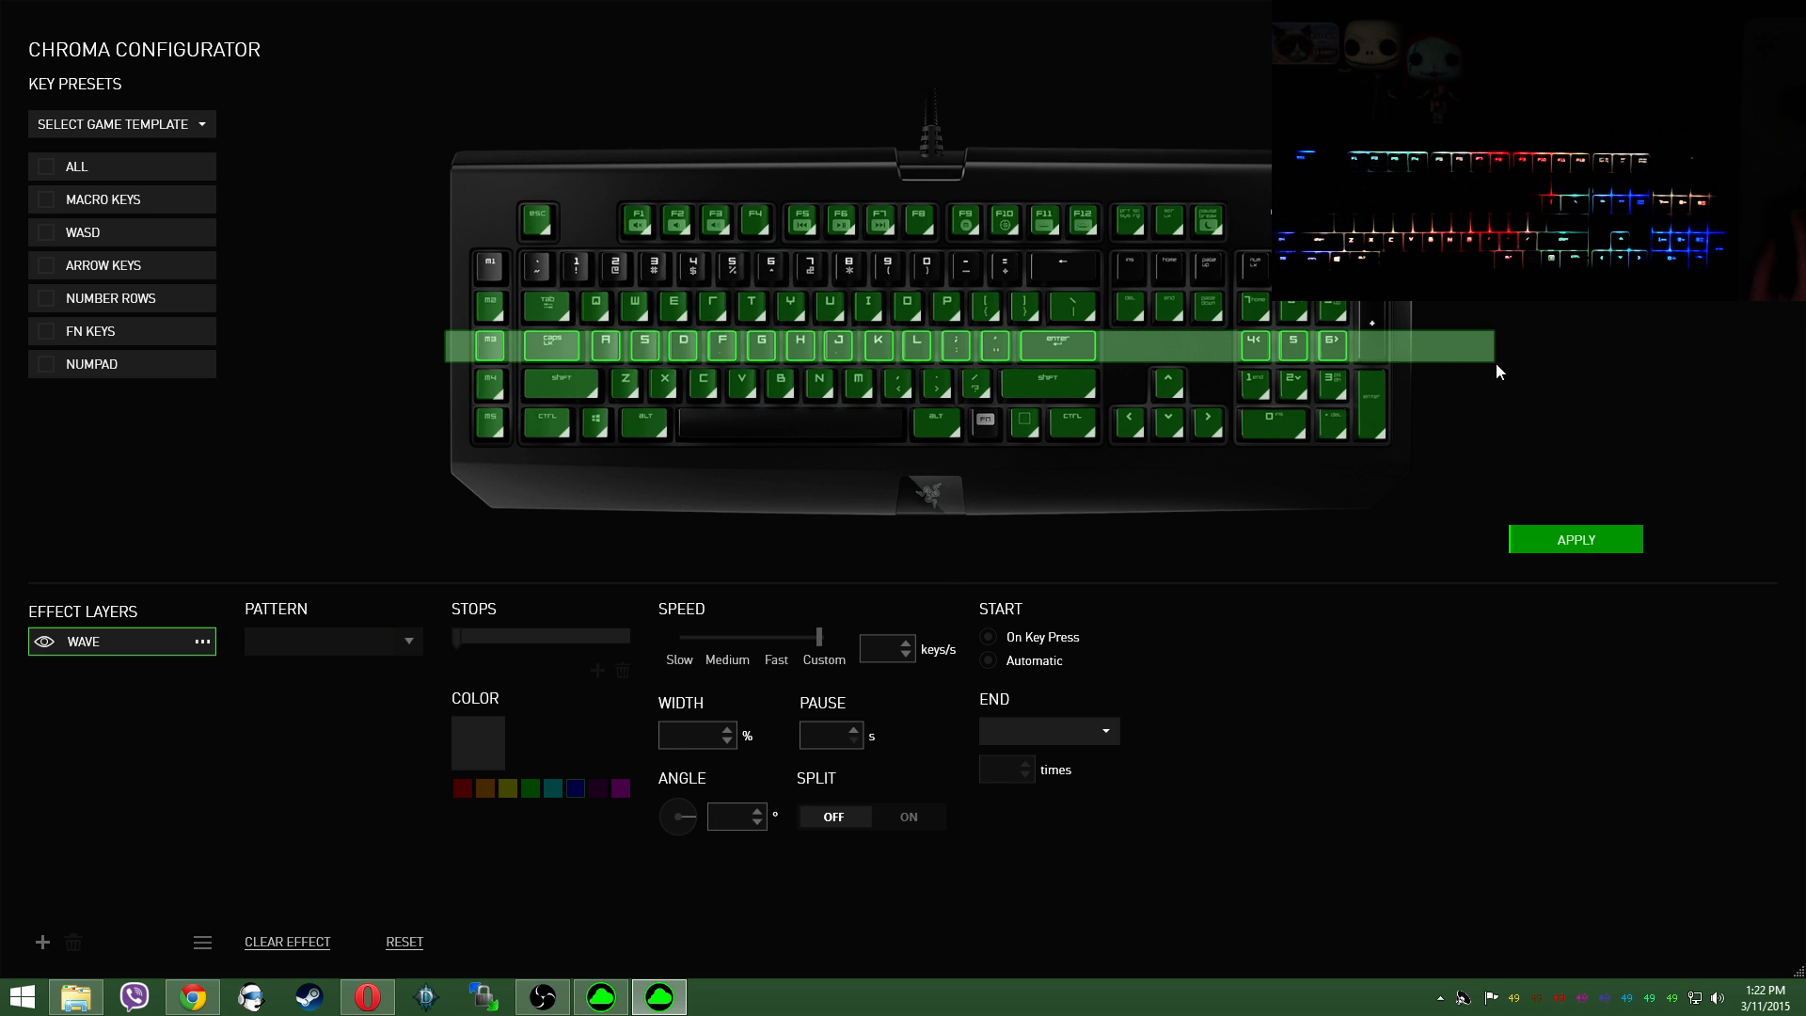
left_click(341, 649)
left_click(399, 717)
left_click_drag(697, 812, 663, 829)
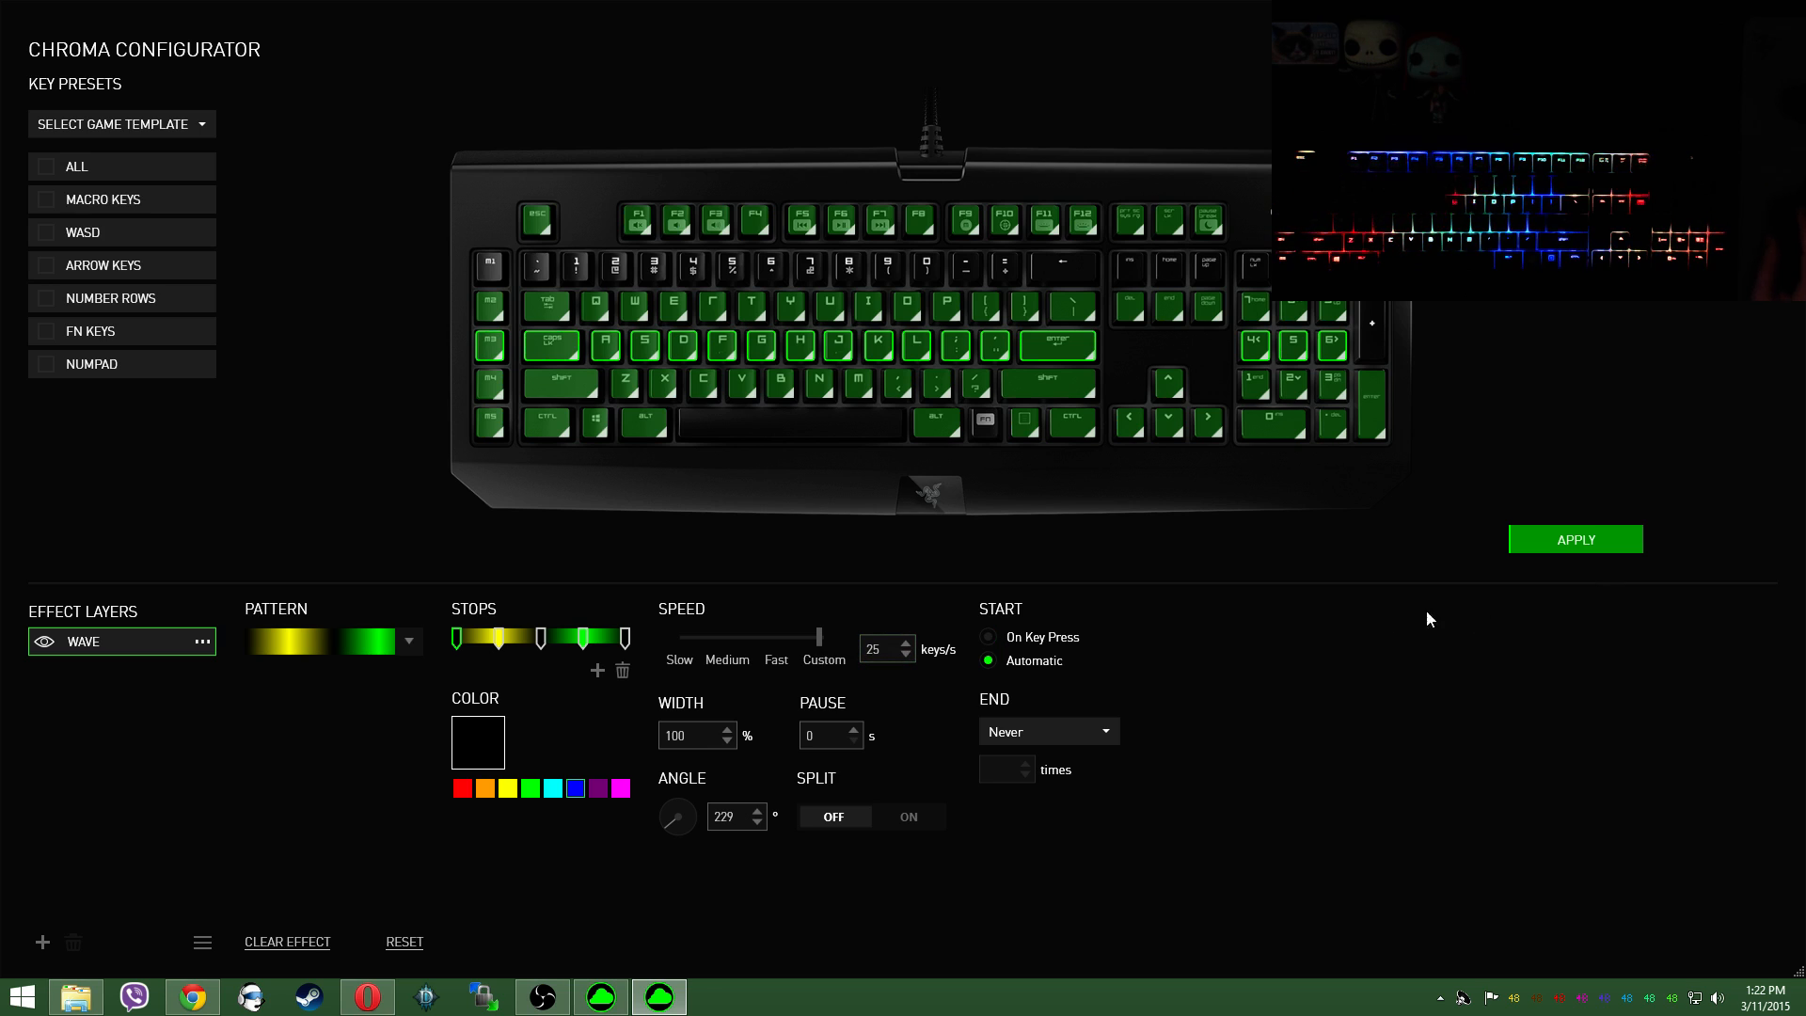
left_click(1519, 541)
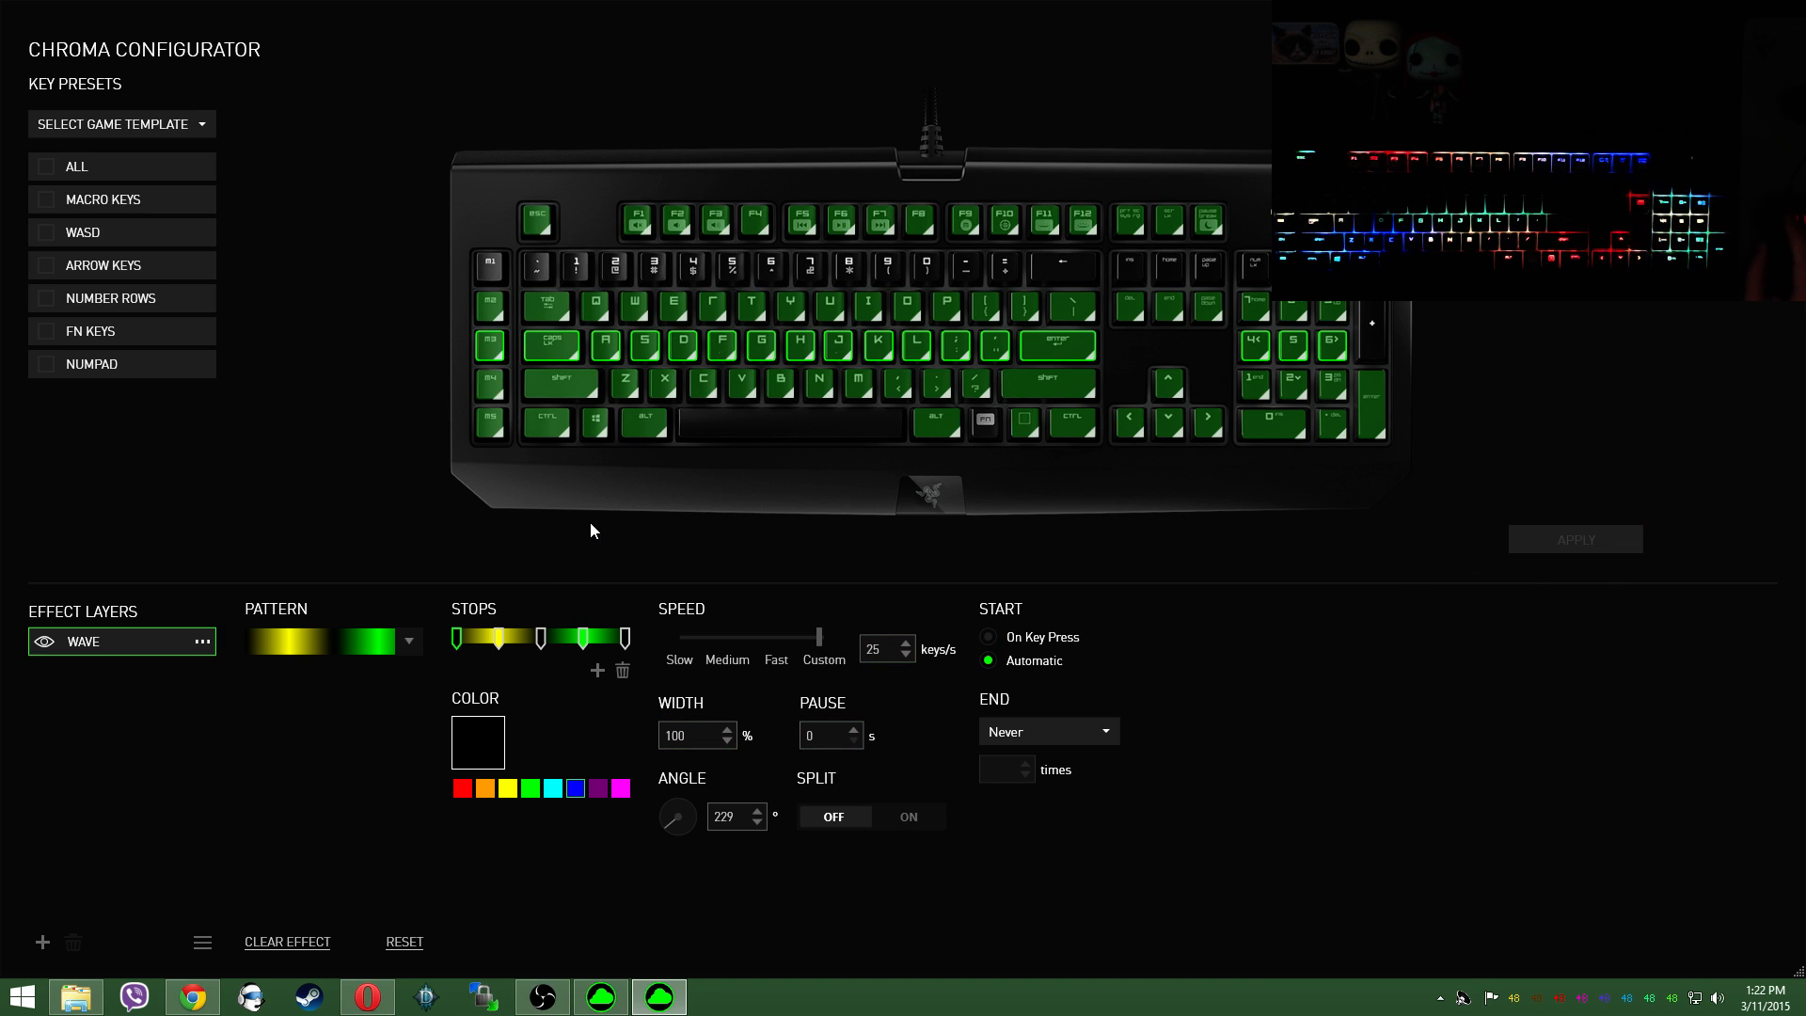
Step: Assign the red-to-yellow wave pattern to the number row keys, set its speed to Fast, and apply it
left_click(84, 298)
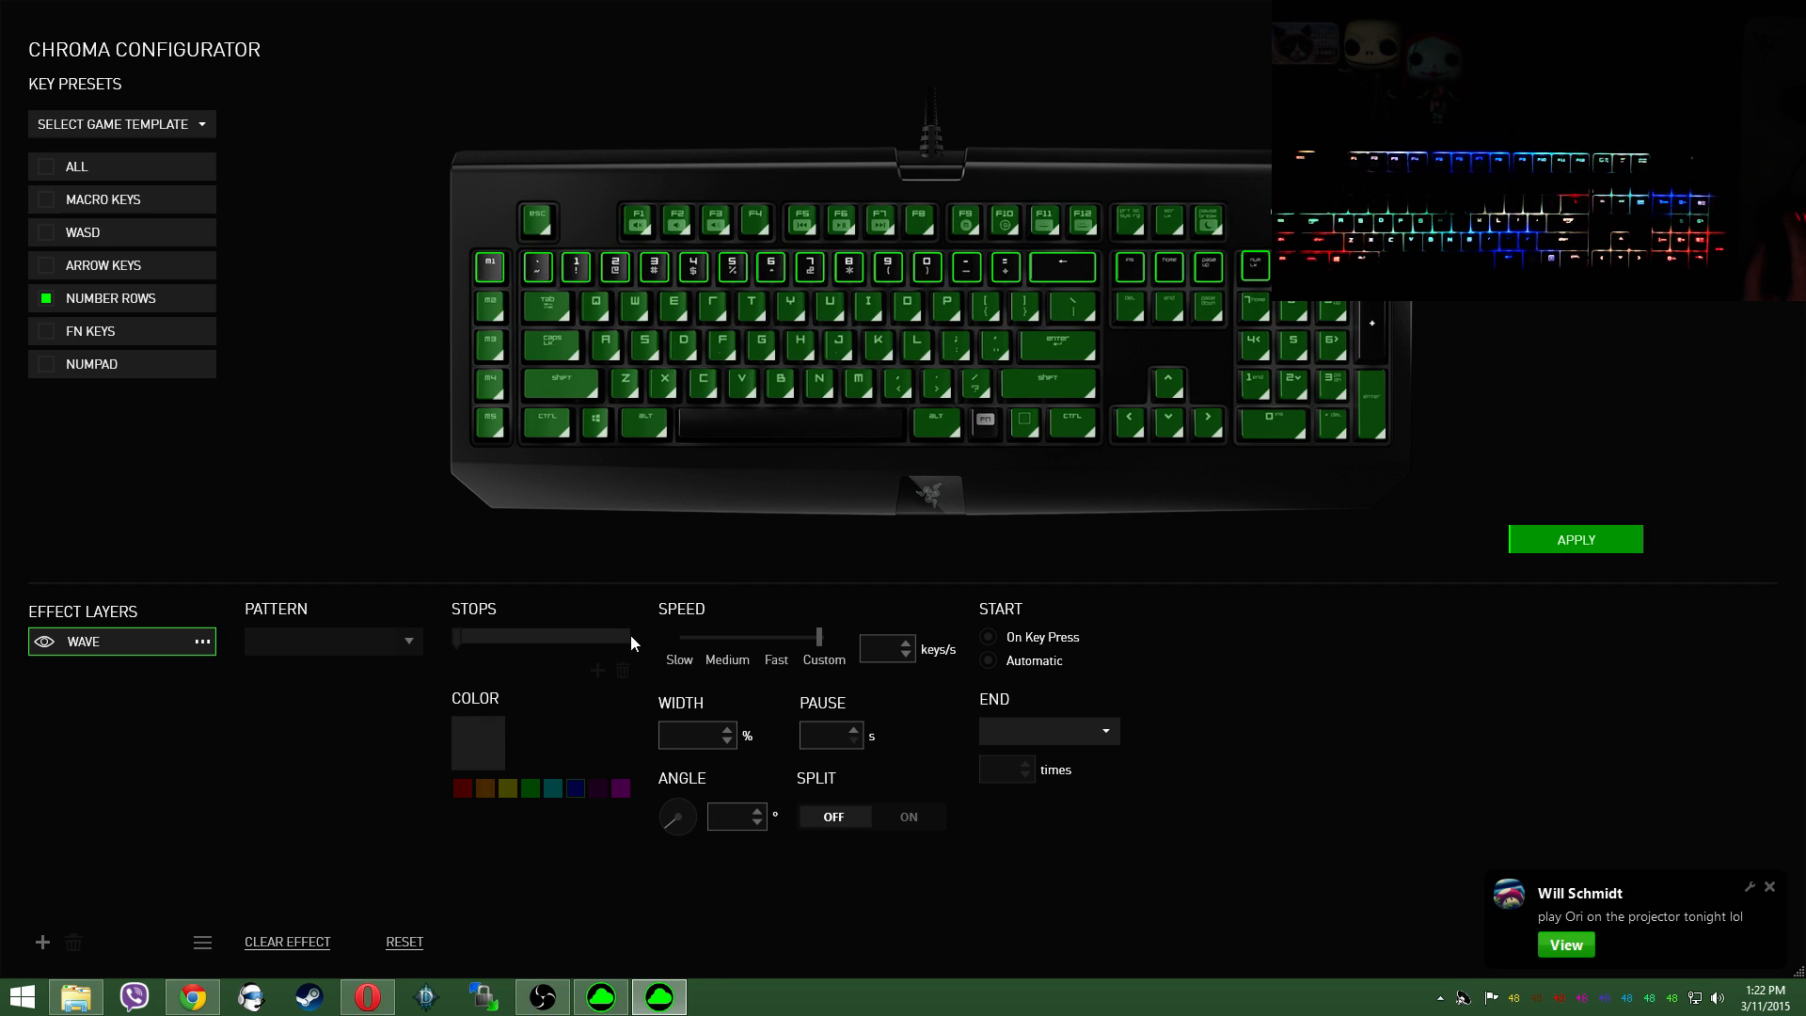
left_click(381, 640)
left_click(404, 773)
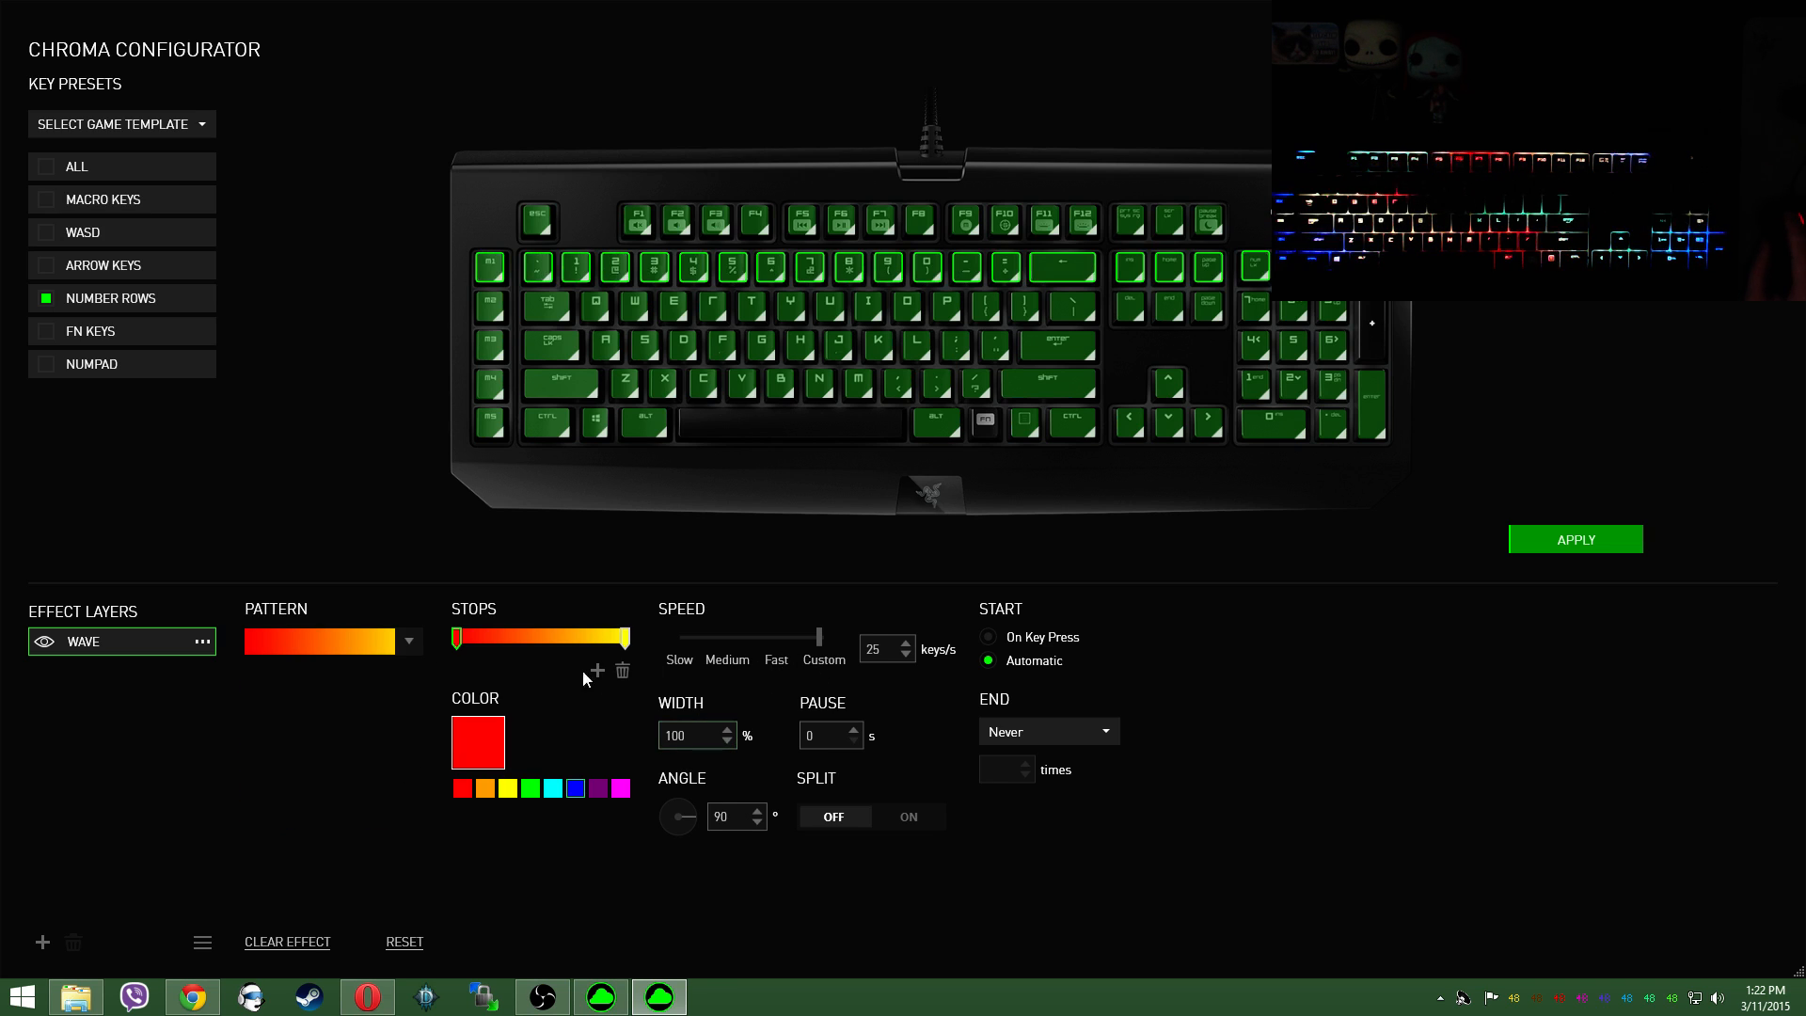
left_click(404, 641)
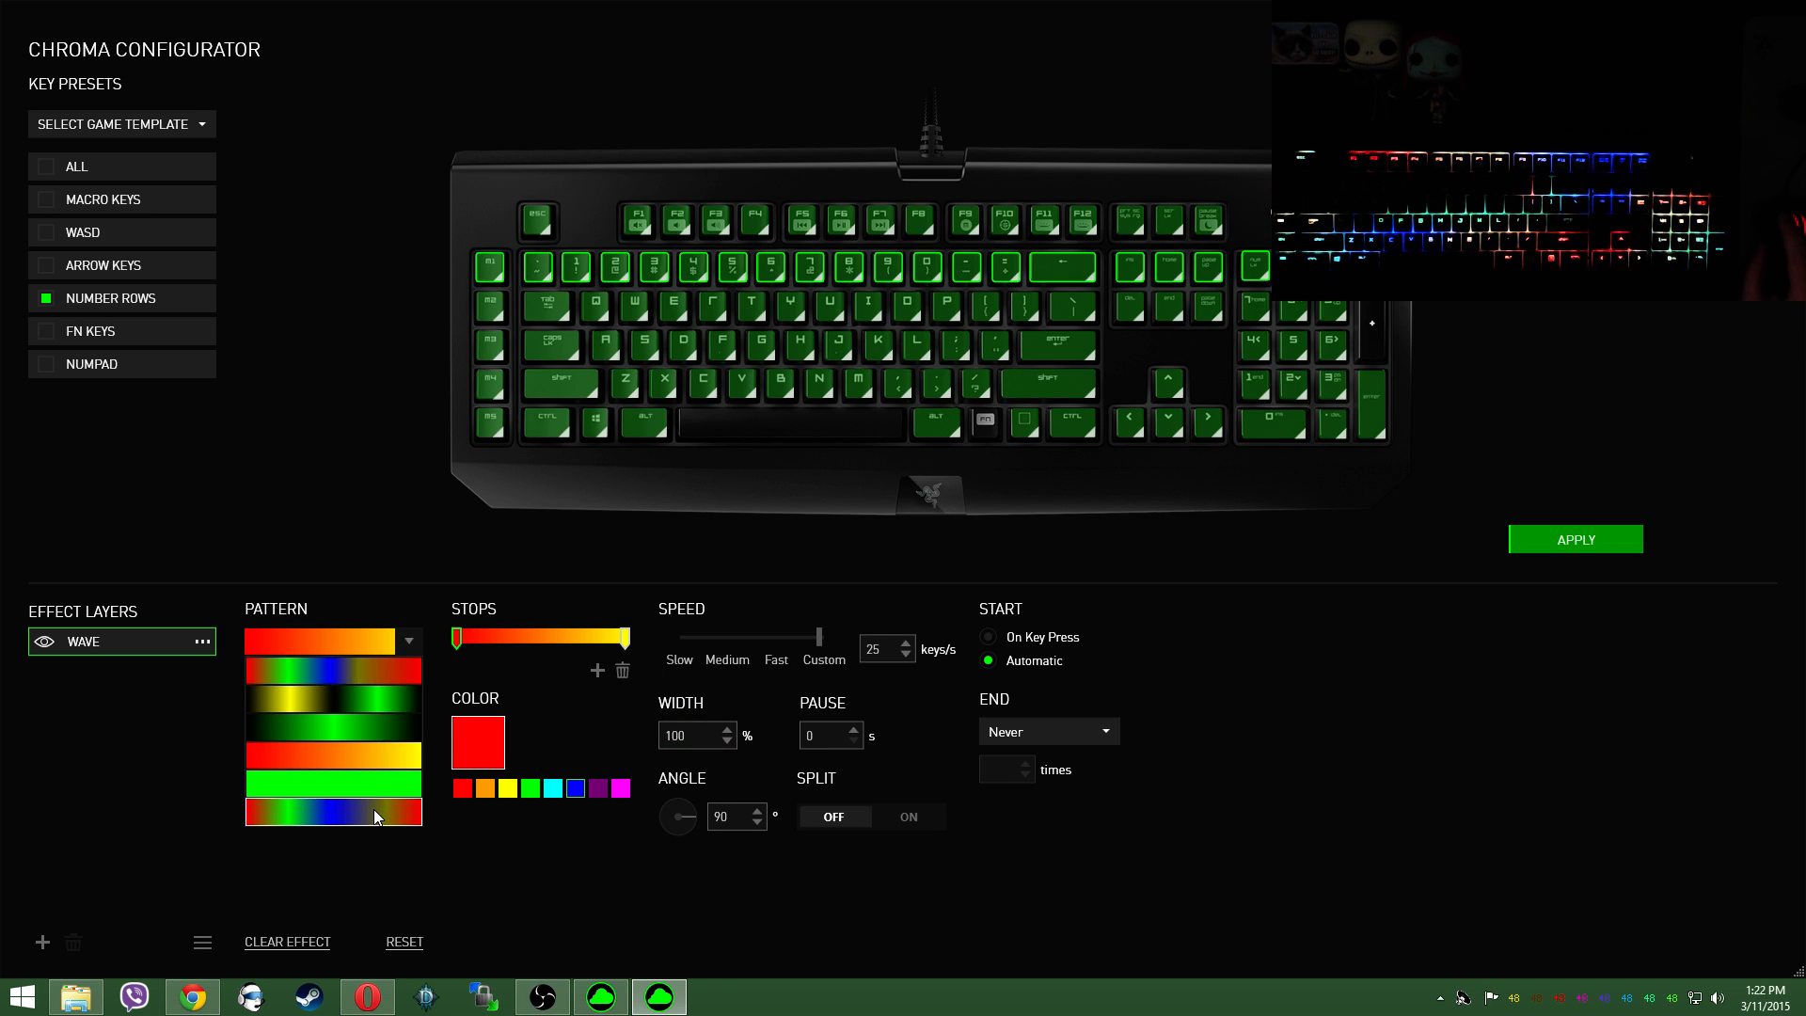
left_click(1235, 670)
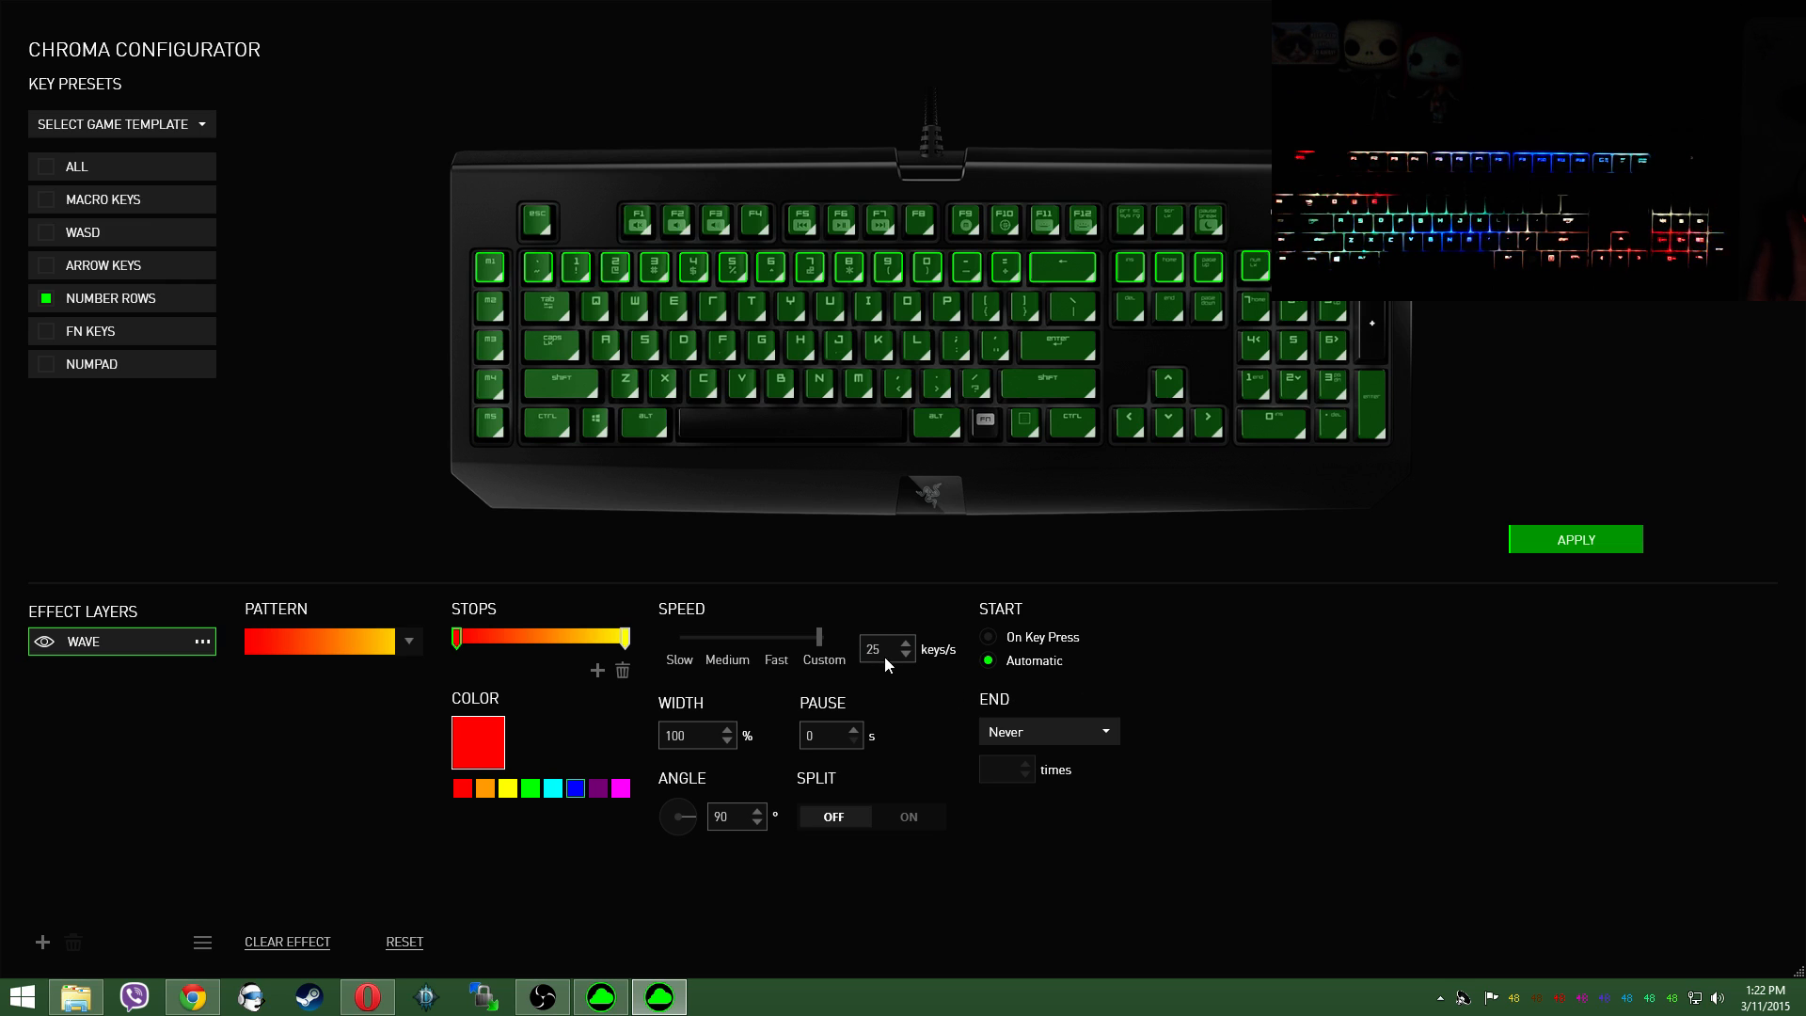
left_click(776, 662)
left_click(1514, 543)
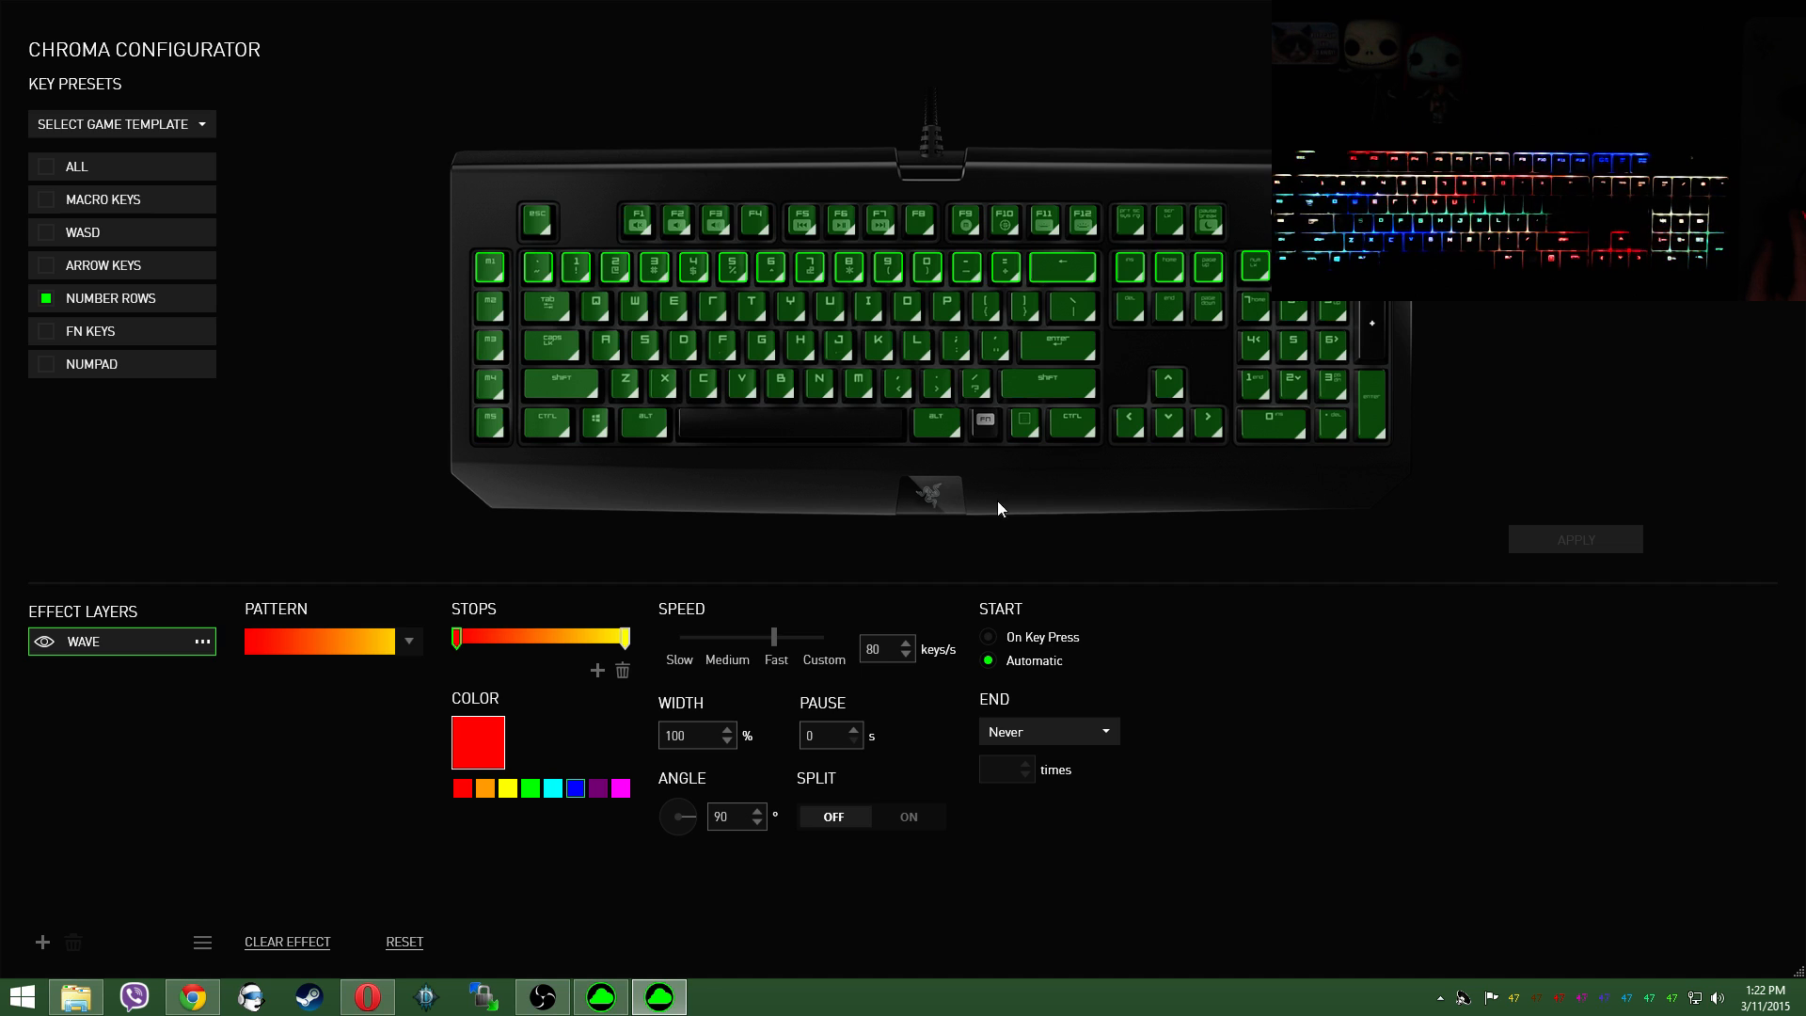
Step: Set the number row's wave width to 10% and apply the change
left_click(704, 735)
double_click(703, 736)
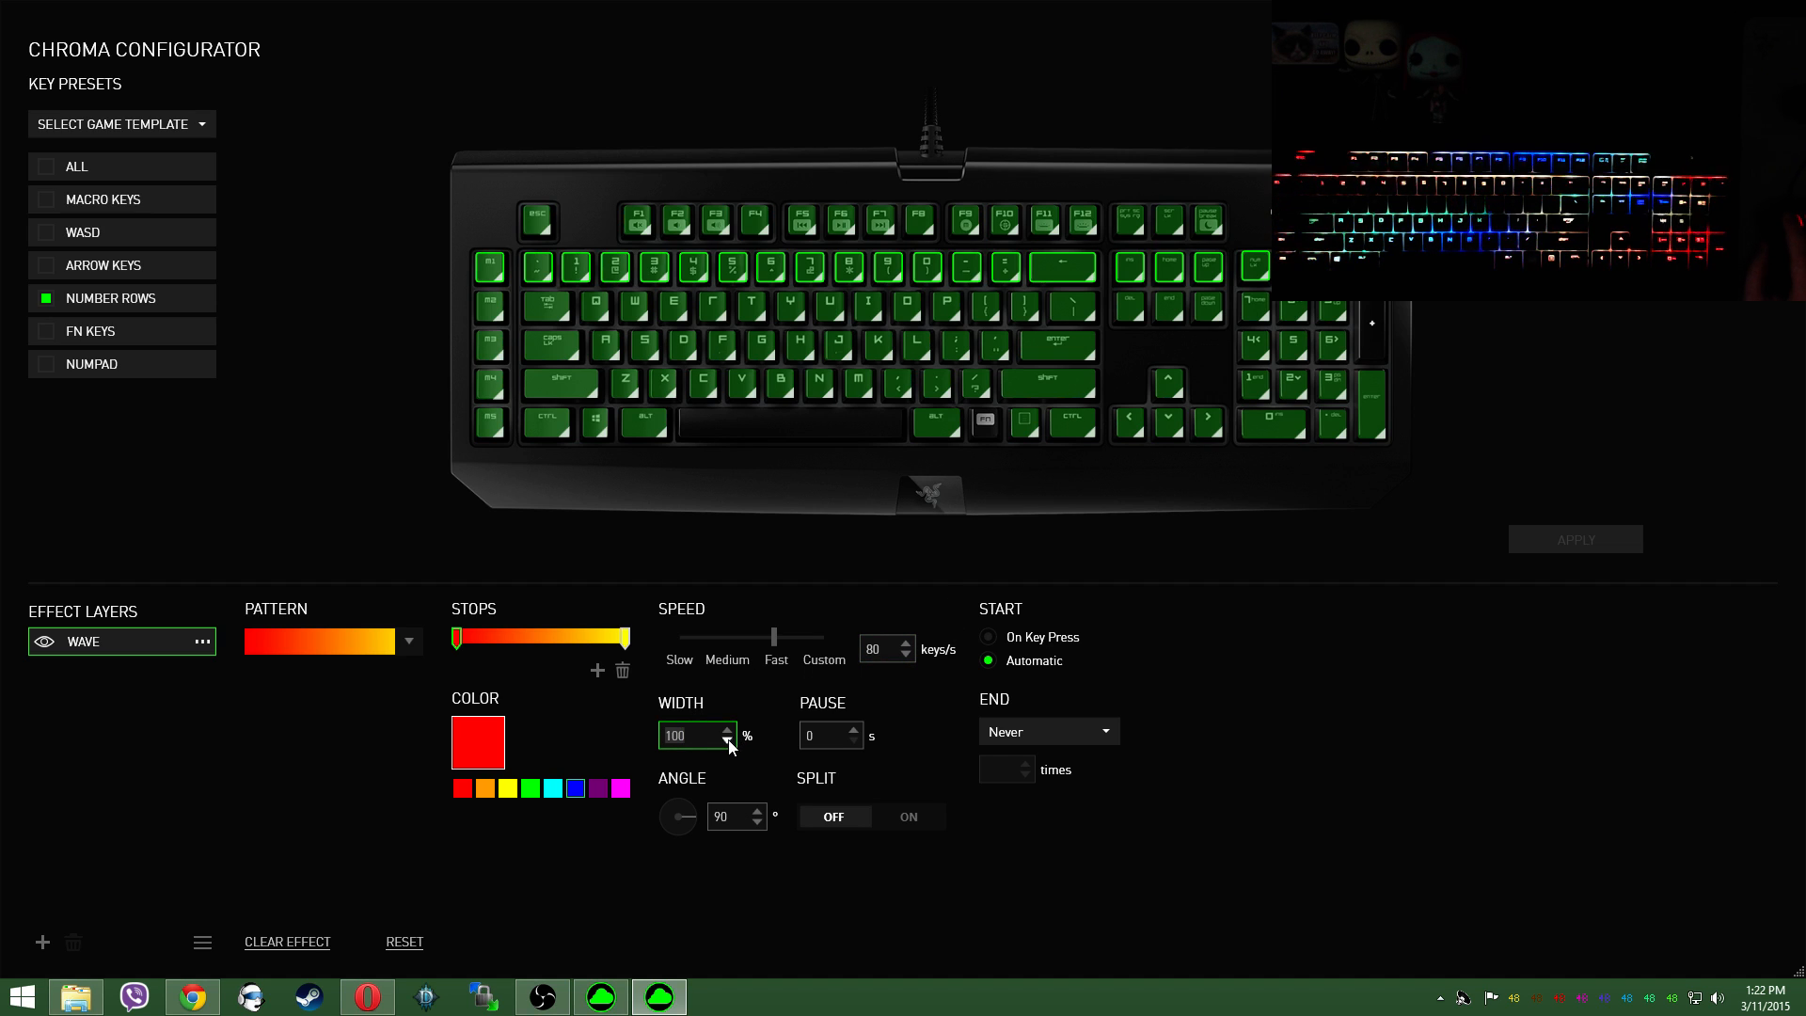
type("10")
left_click(1542, 545)
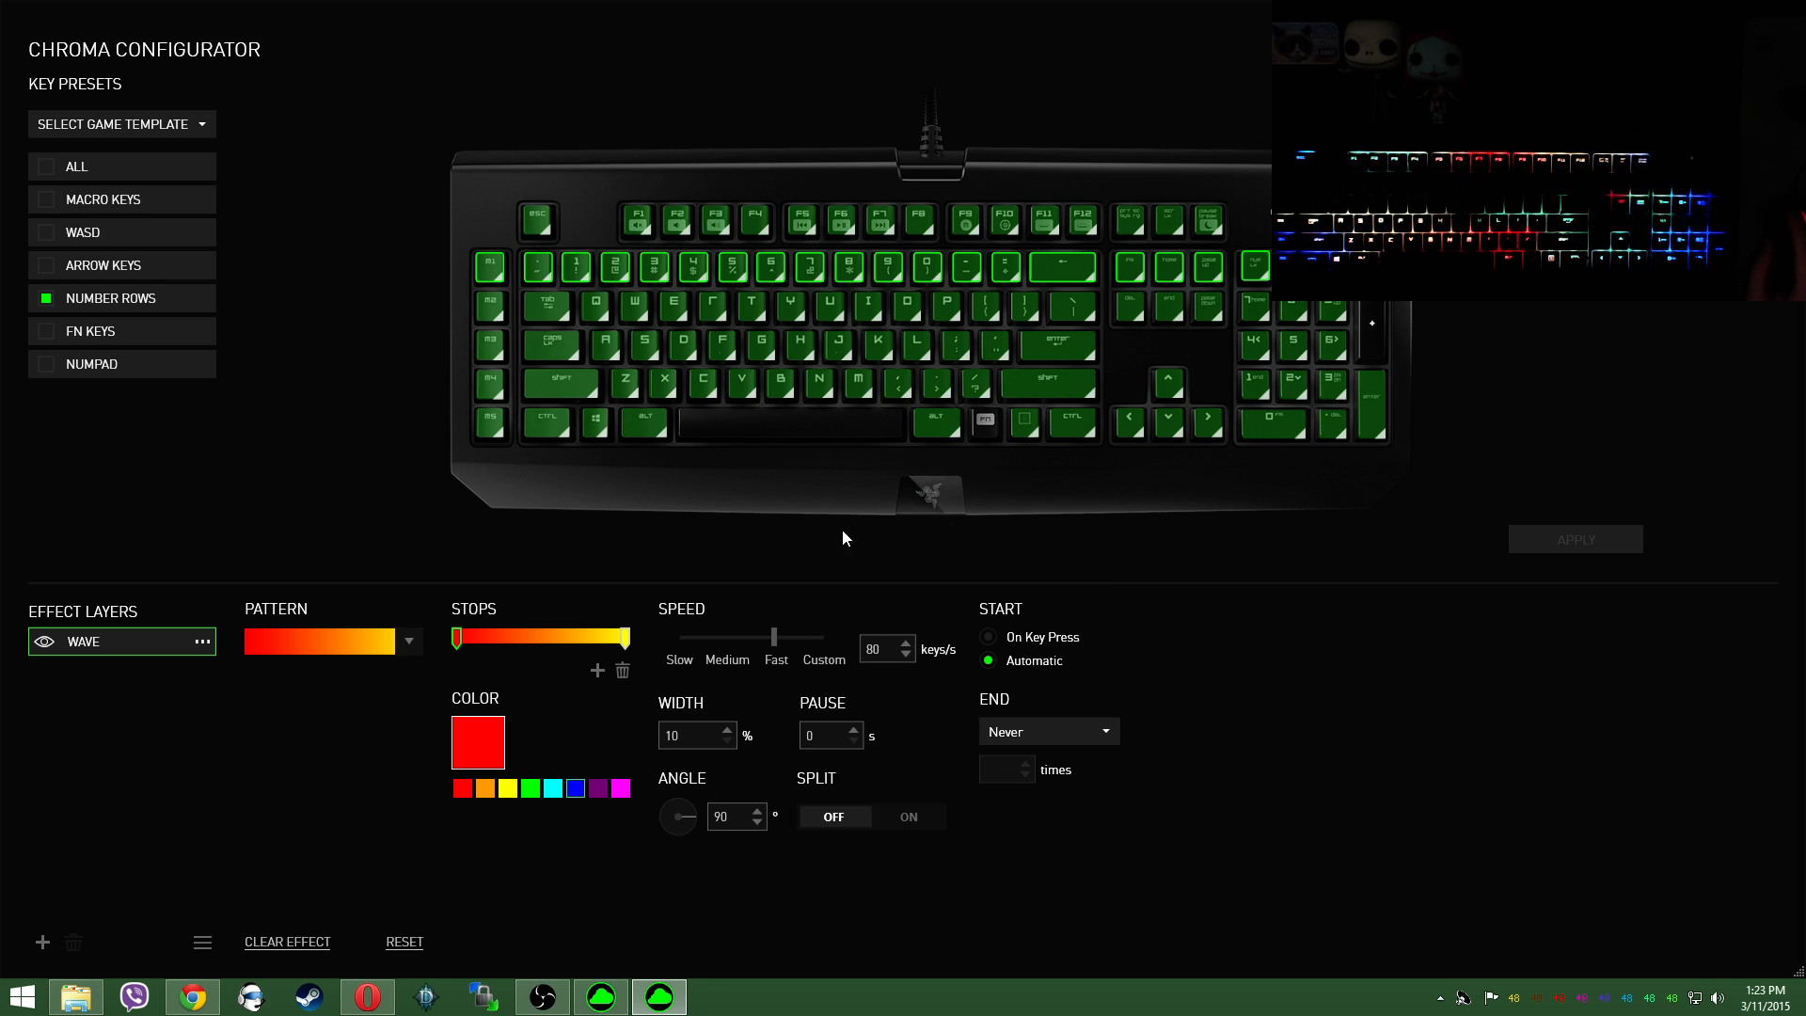
Step: View the effect types available for the wave layer and close the list without choosing another
left_click(203, 643)
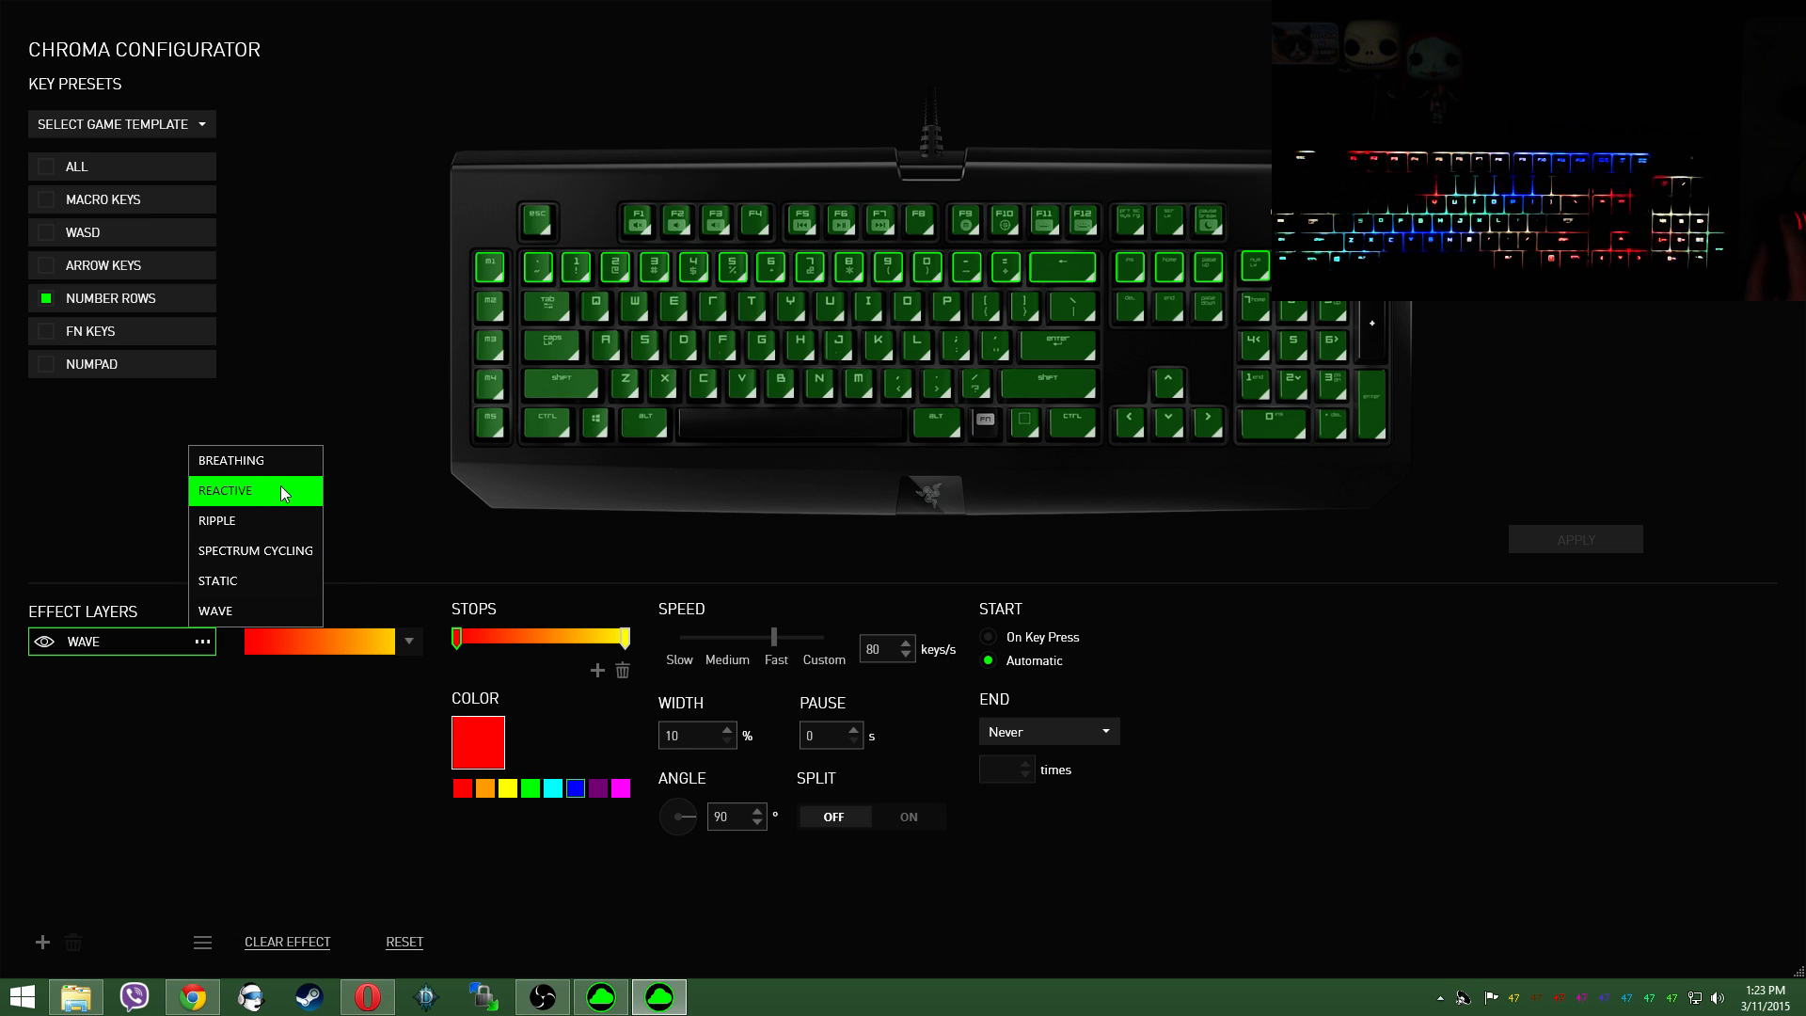
left_click(689, 497)
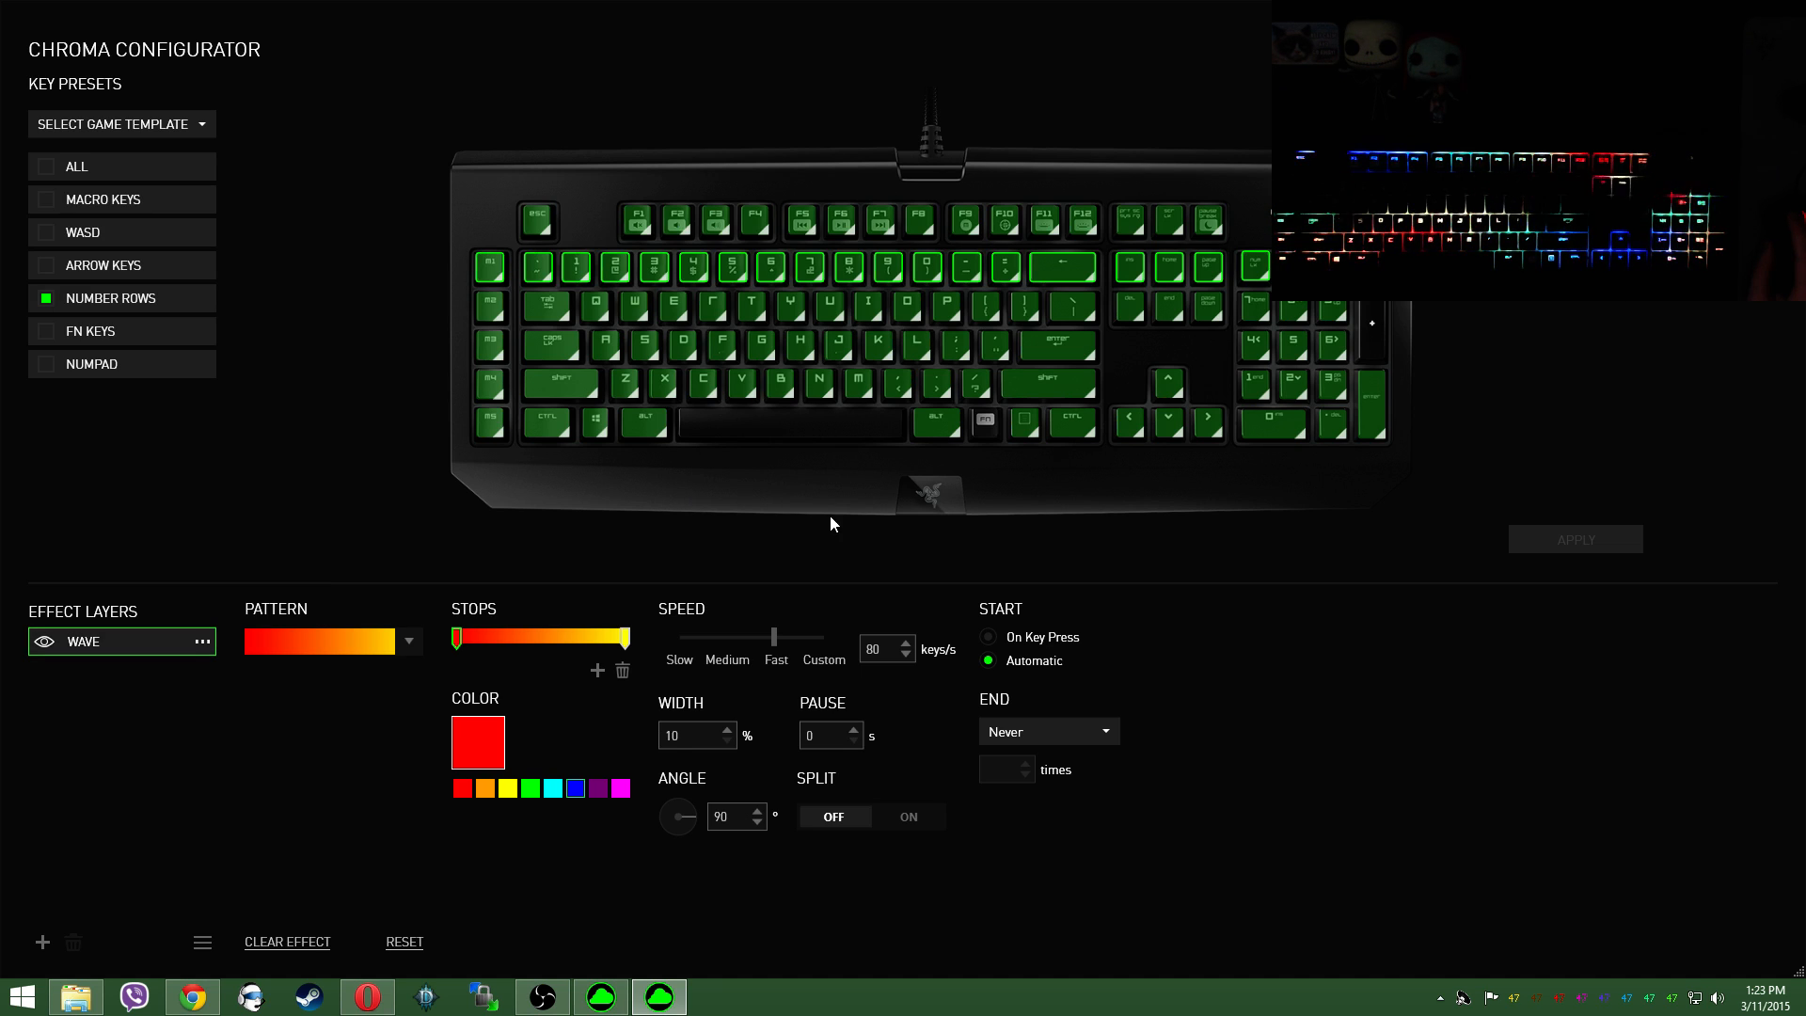